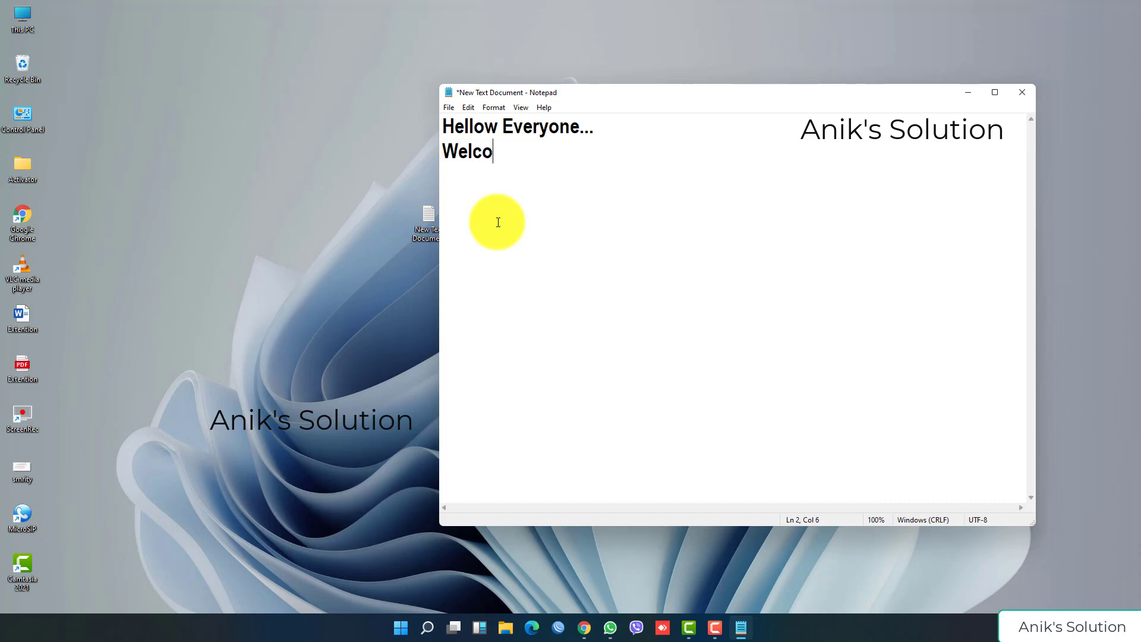
Step: Write the welcome line, 'Today i will show how to download Packet Tracer Software and install..' and 'So lets do'
type("ac")
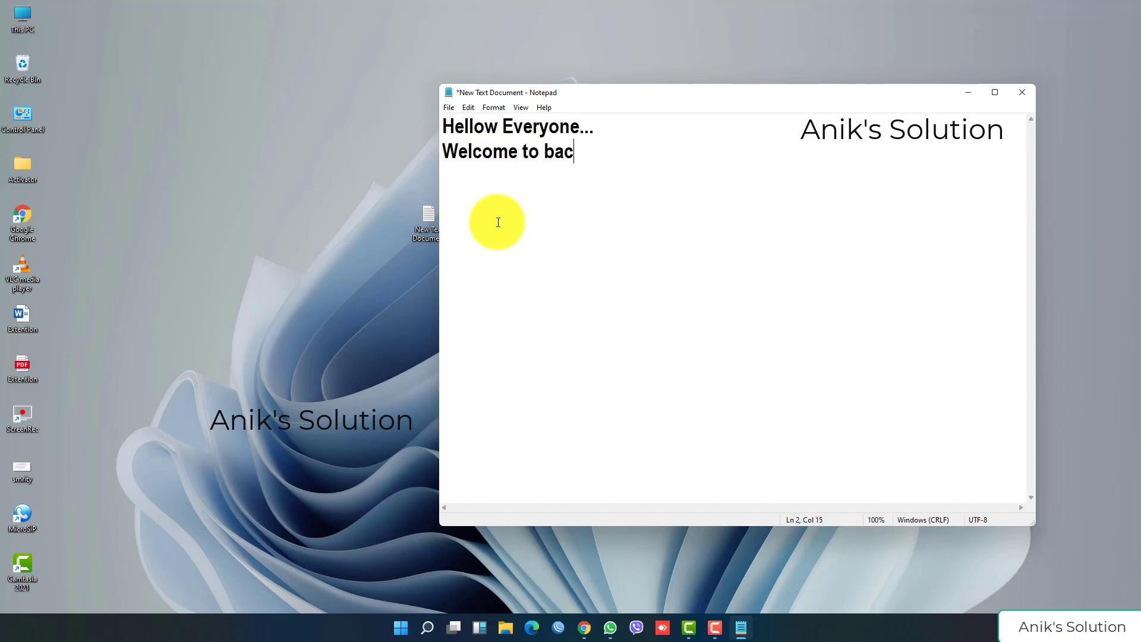
type("k my anot")
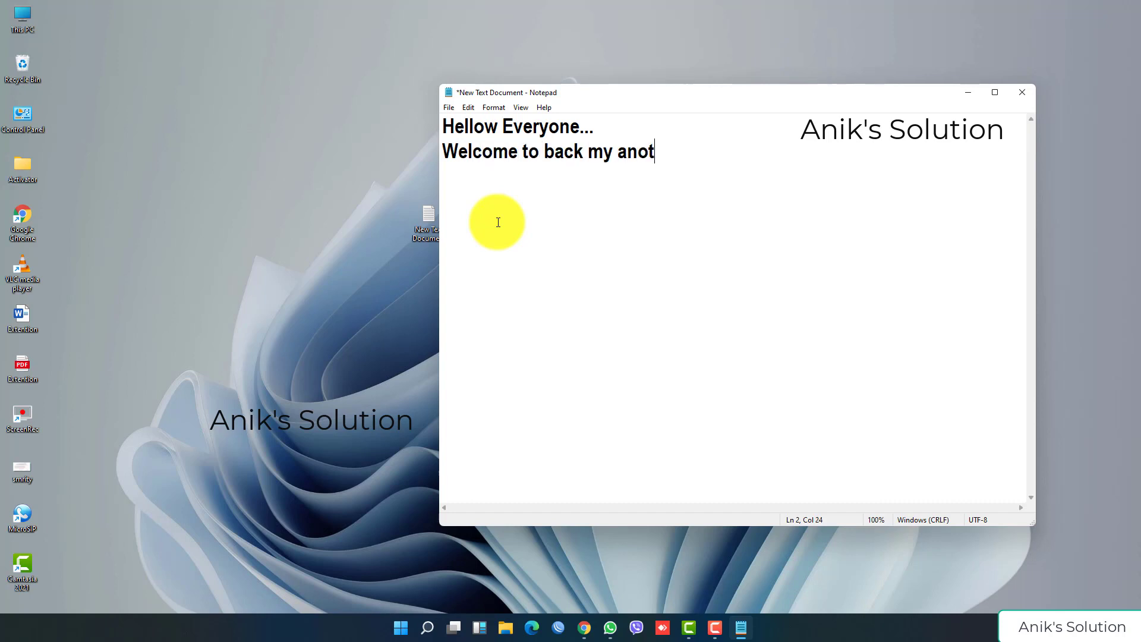
type("her vide")
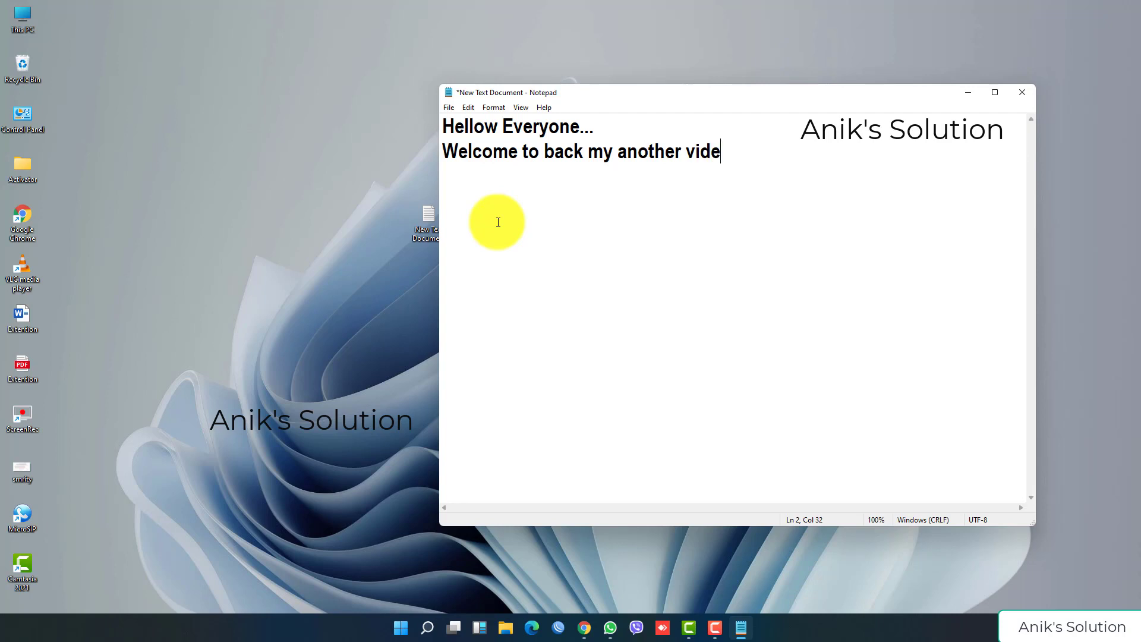
type("o...")
key("Return")
type("Today i w")
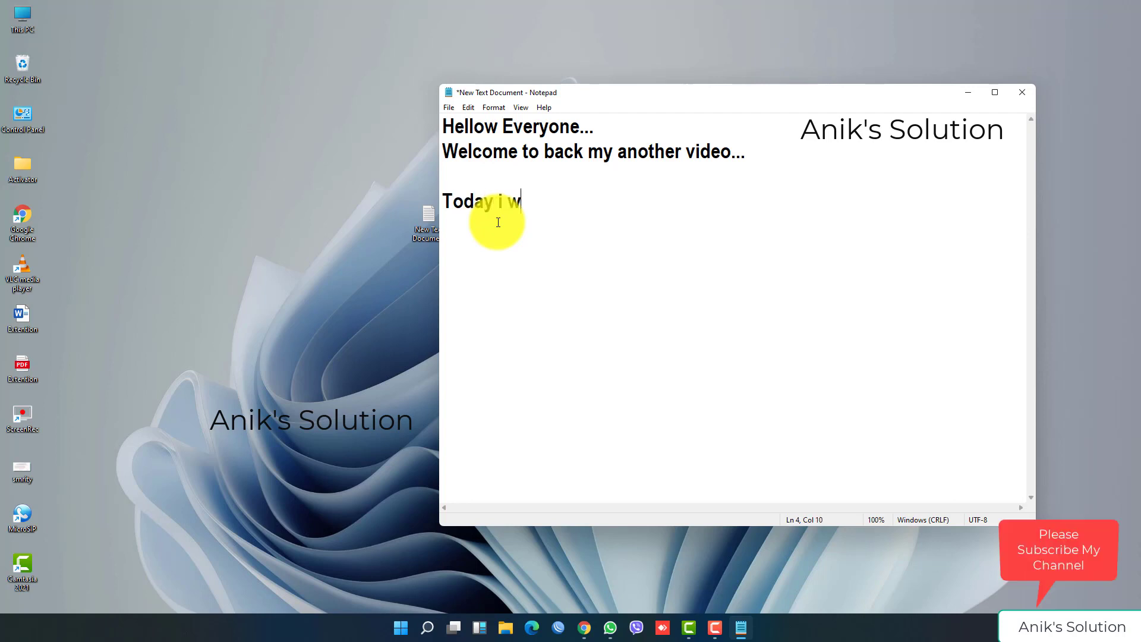
type("ill show how to")
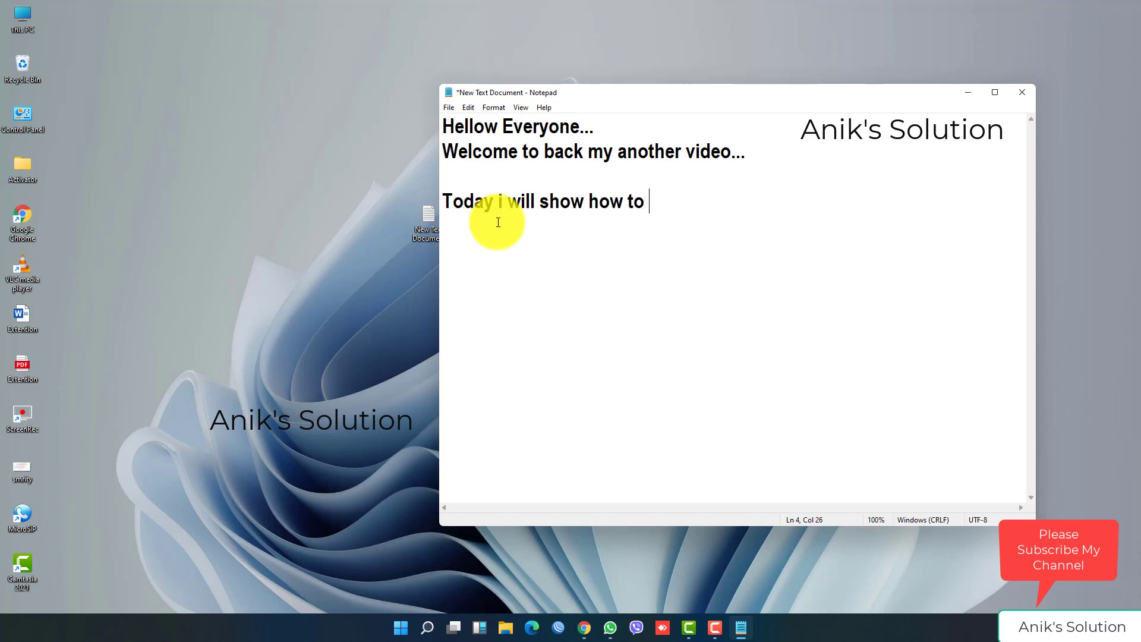
type(" download")
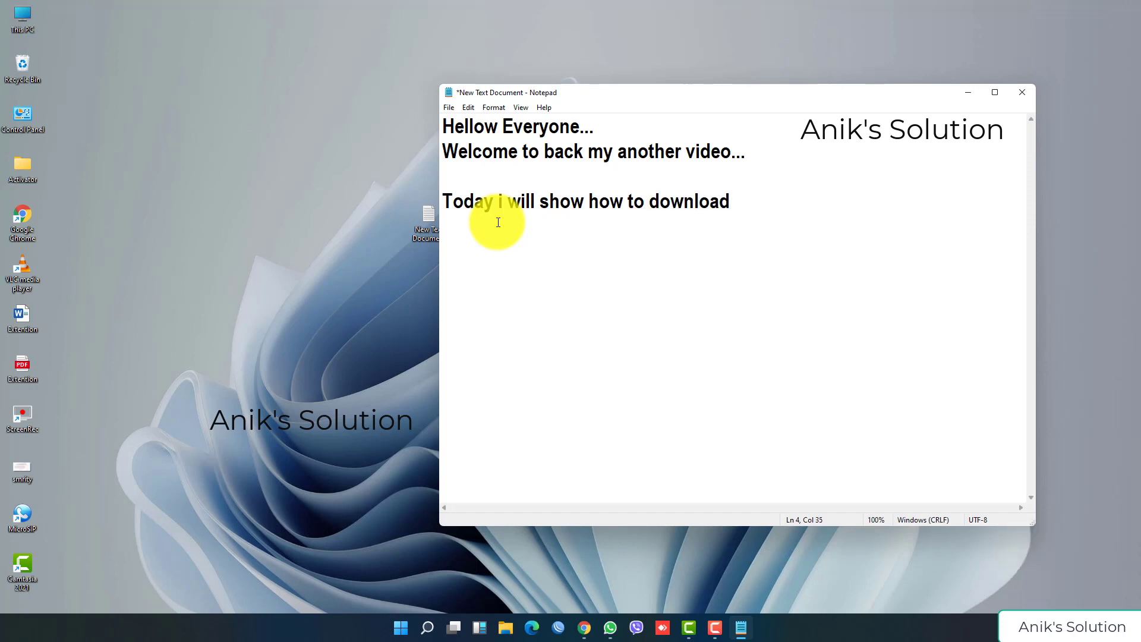
type(" Packet Tr")
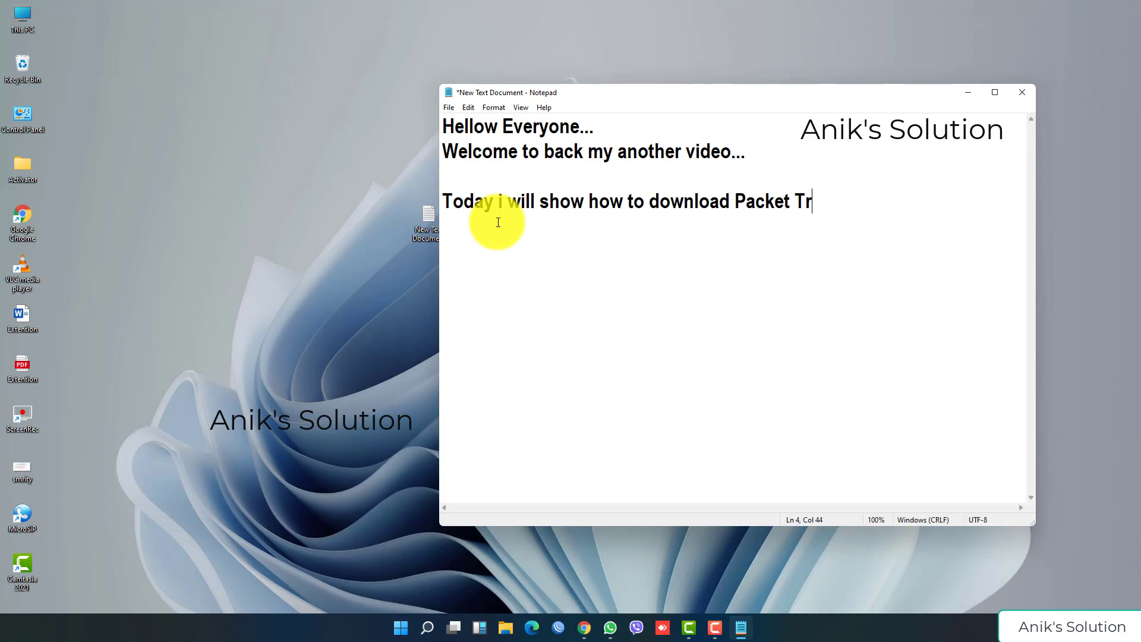
type("acer So")
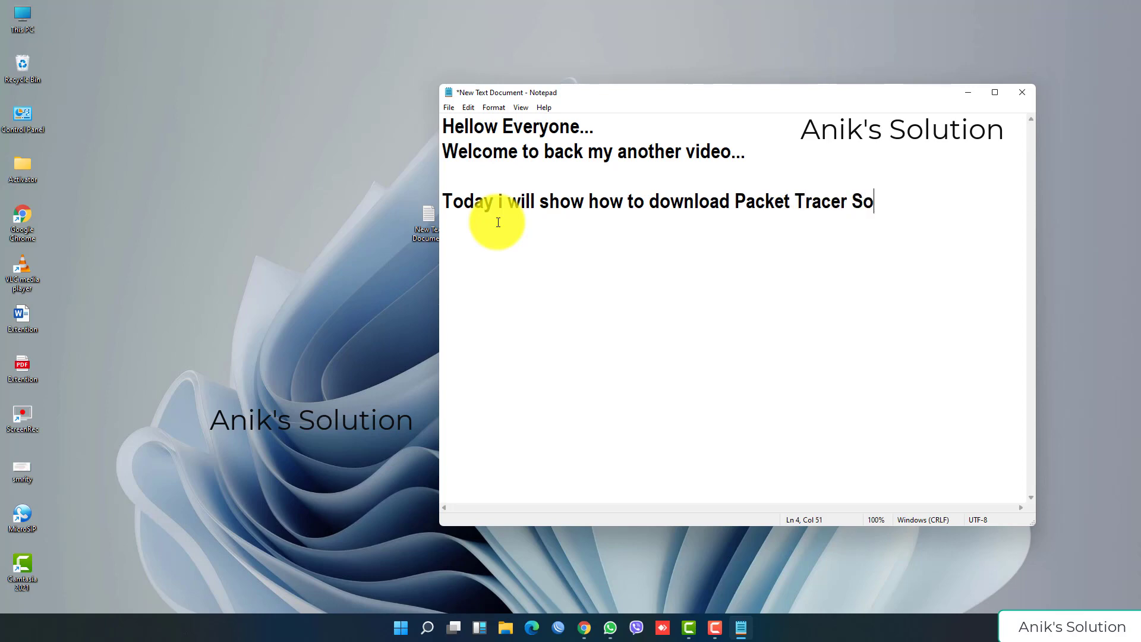
type("ftware and")
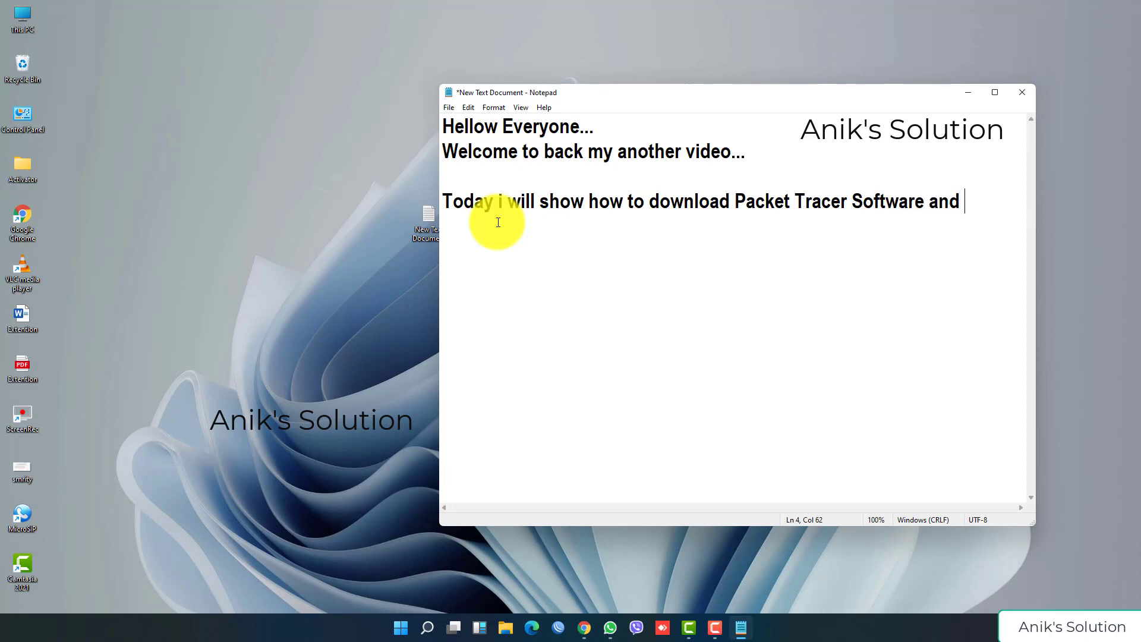
type(" install..")
key("Return")
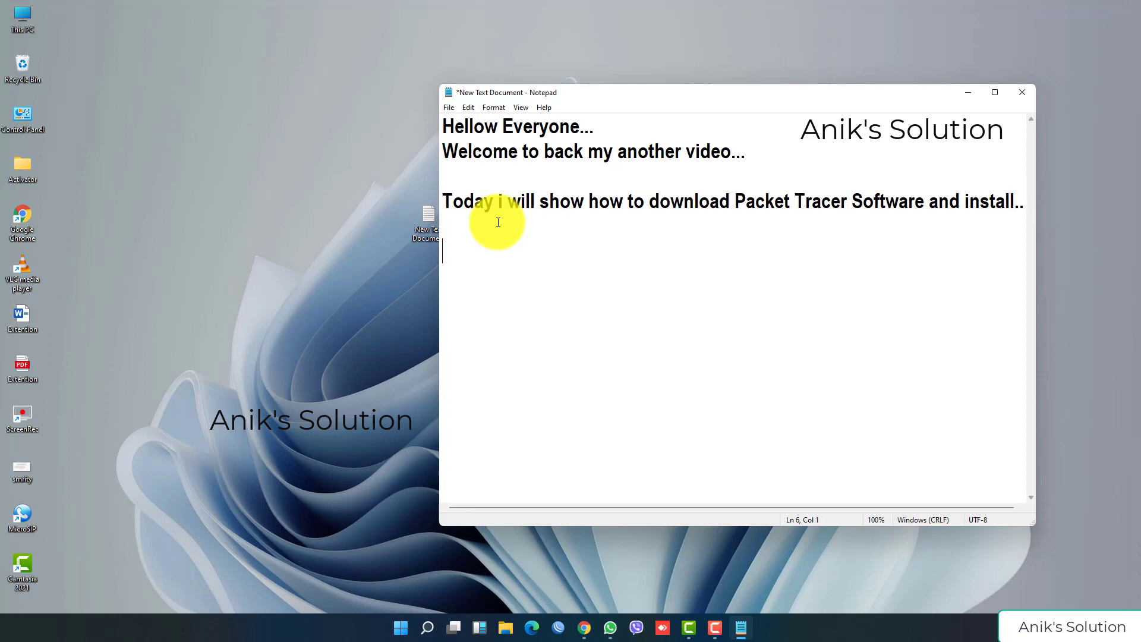
type("So lets do it...")
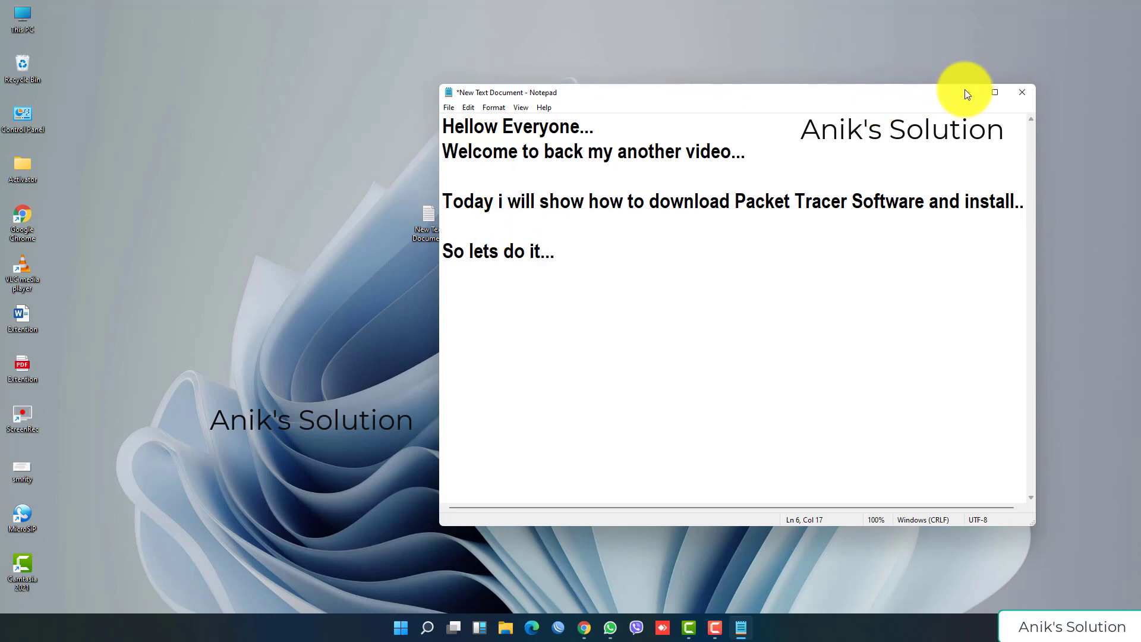
Step: Search Google for a 'packet tracer' download and open the FileHorse Cisco Packet Tracer (64-bit) page
left_click(965, 92)
left_click(584, 628)
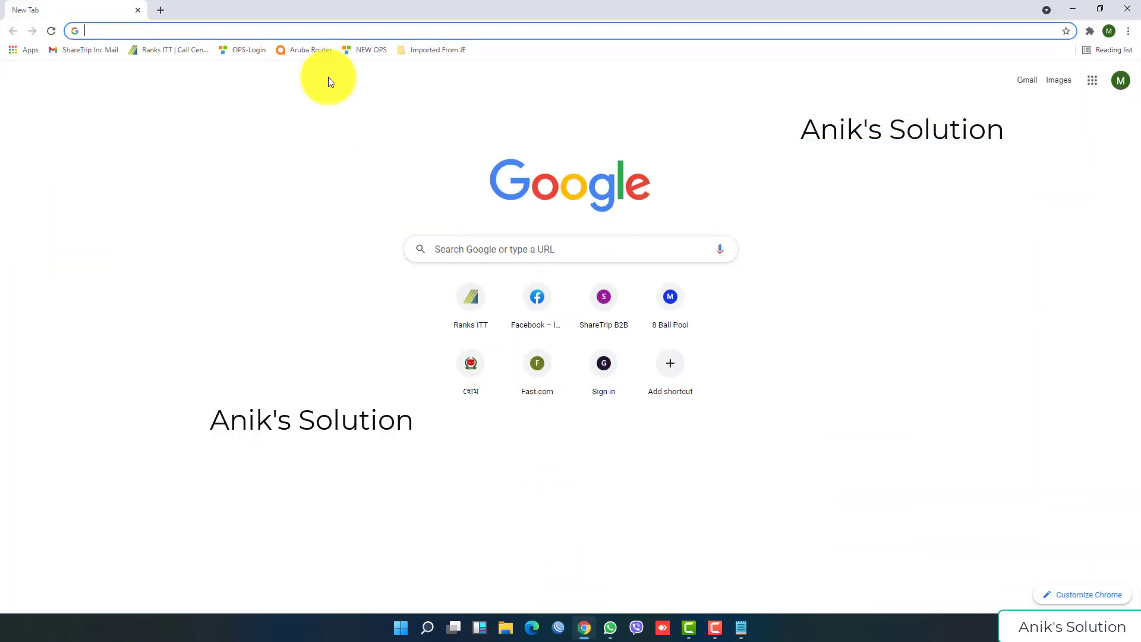
type("pack")
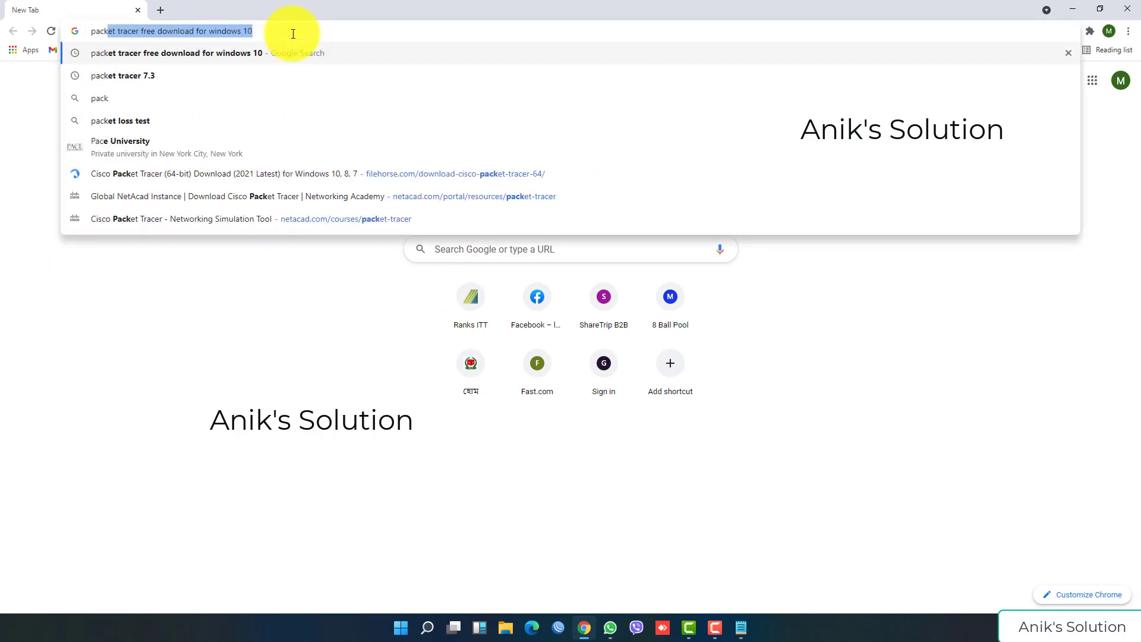
type("et tracer")
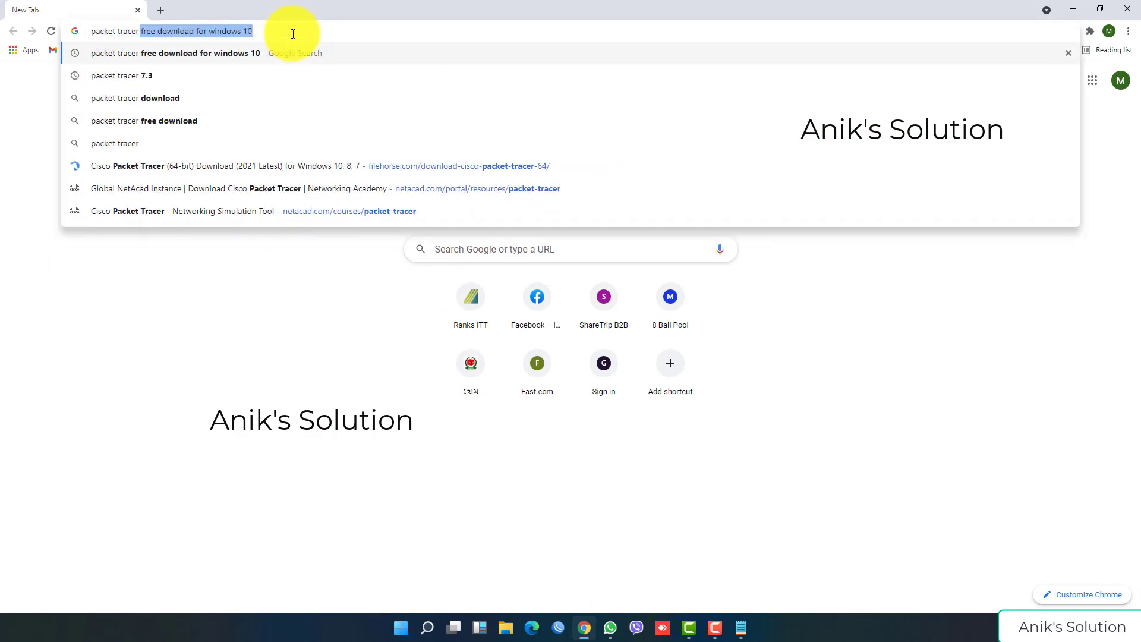
key("Right")
key("Return")
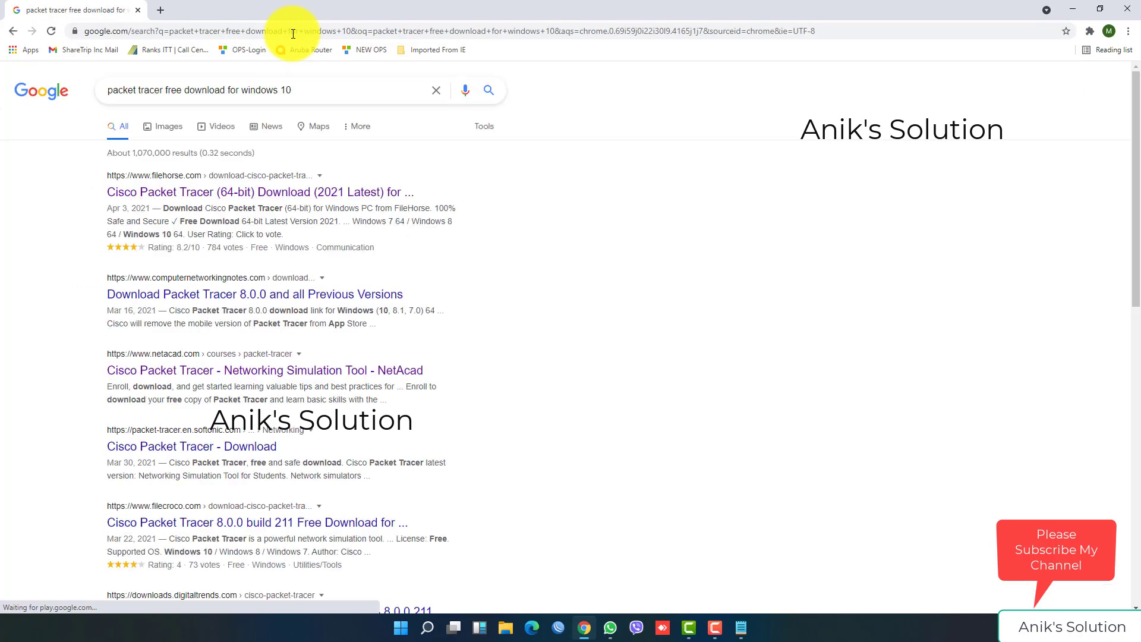
left_click(267, 192)
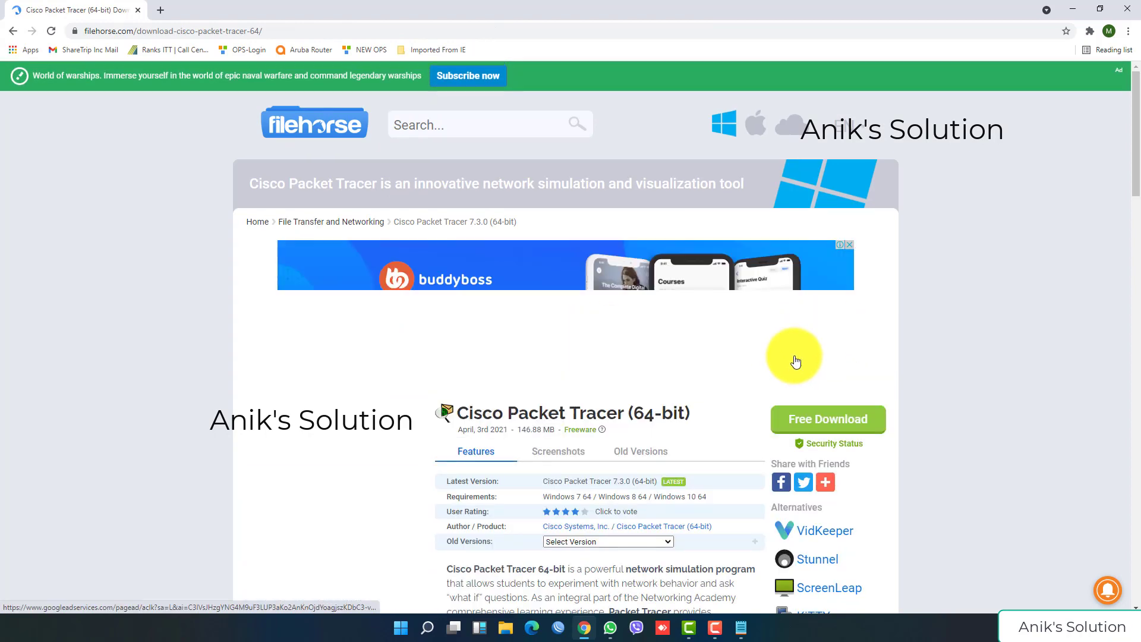
Step: Start downloading Packet Tracer 7.3.0 (64-bit) from FileHorse, dismissing the ad and subscribe popup
scroll(832, 392, "down", 2)
left_click(811, 304)
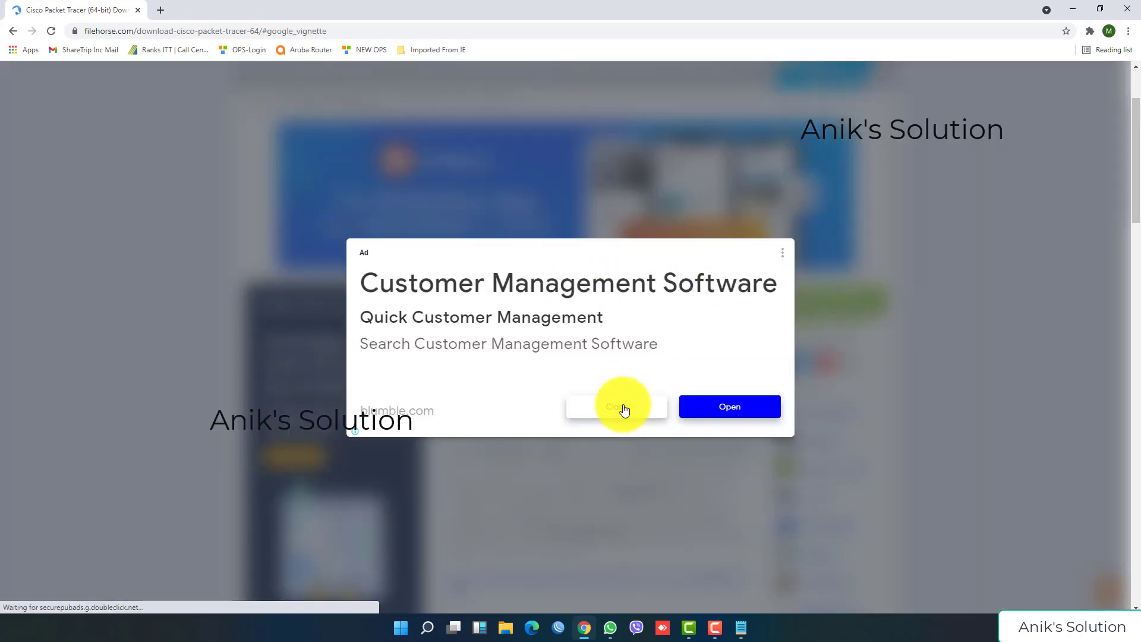
left_click(623, 409)
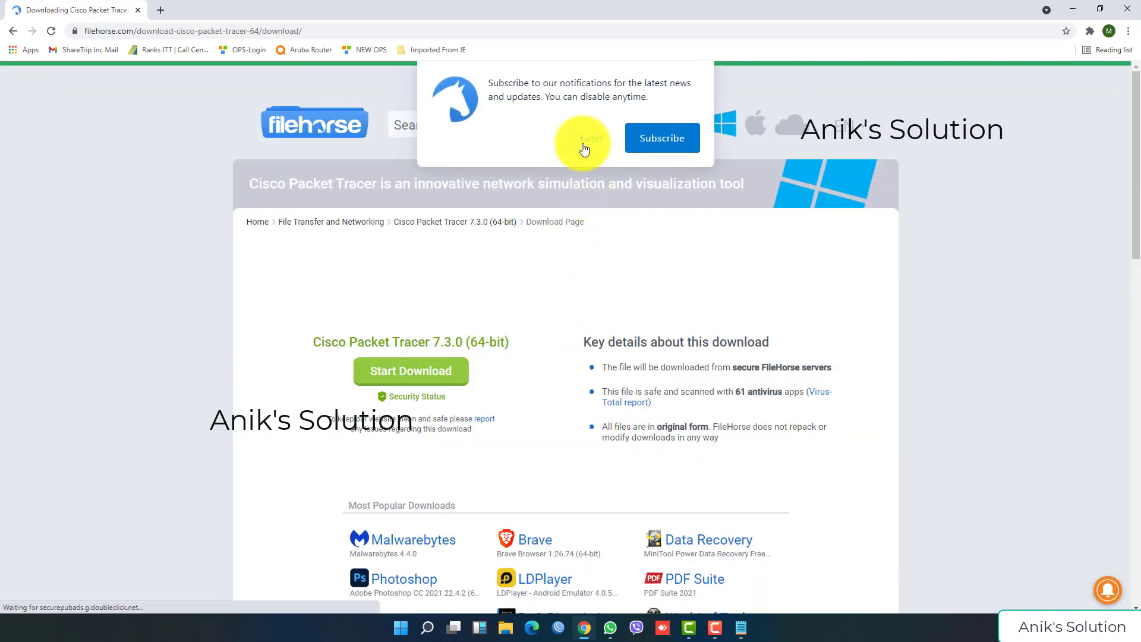
left_click(585, 146)
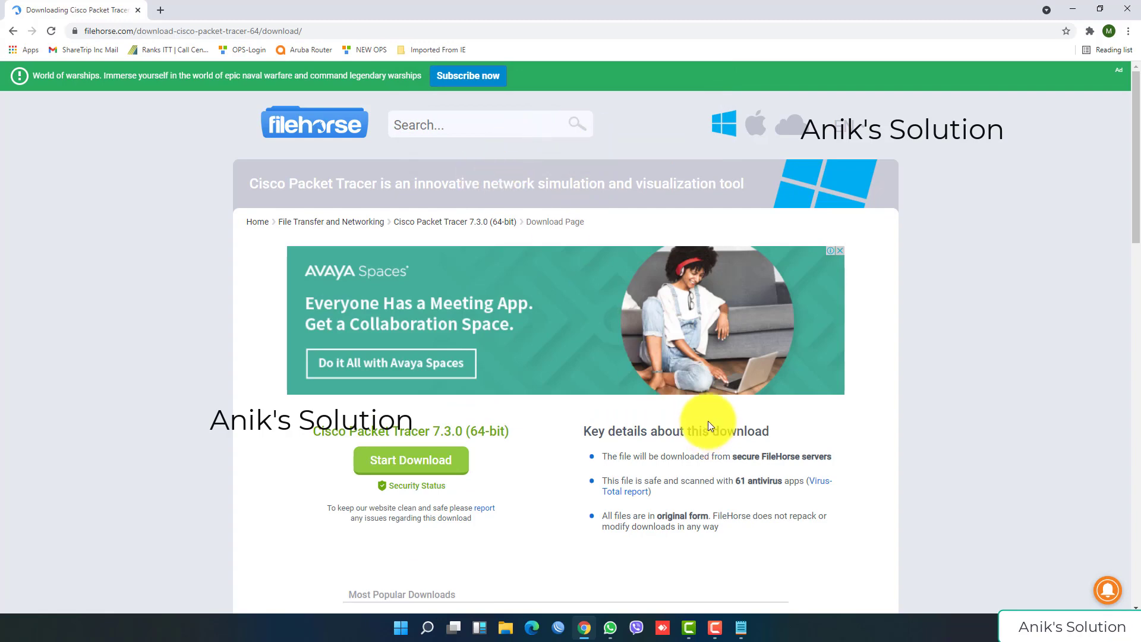
left_click(420, 467)
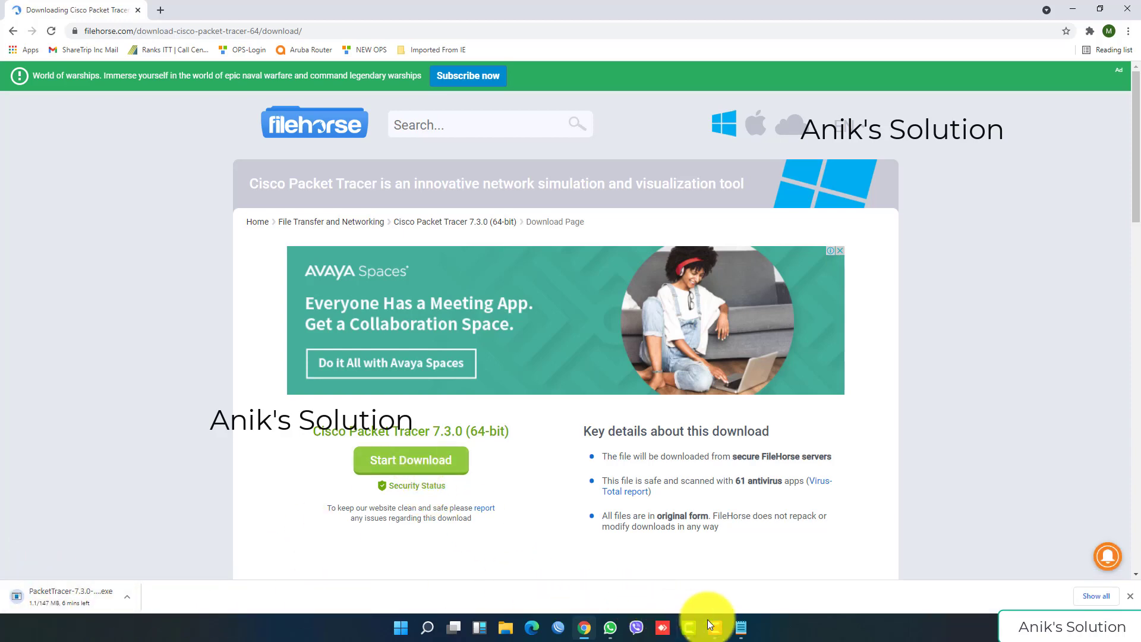
Step: Add the line 'Download link i will give my video description' to the Notepad notes
left_click(741, 628)
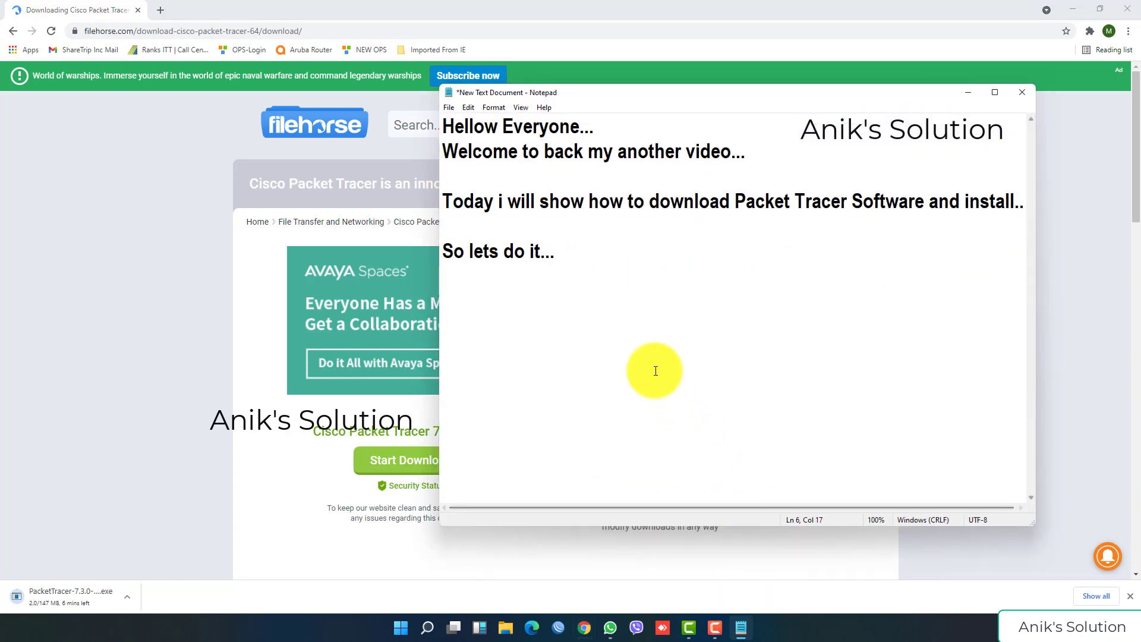
key("Return")
key("Return")
type("Downl")
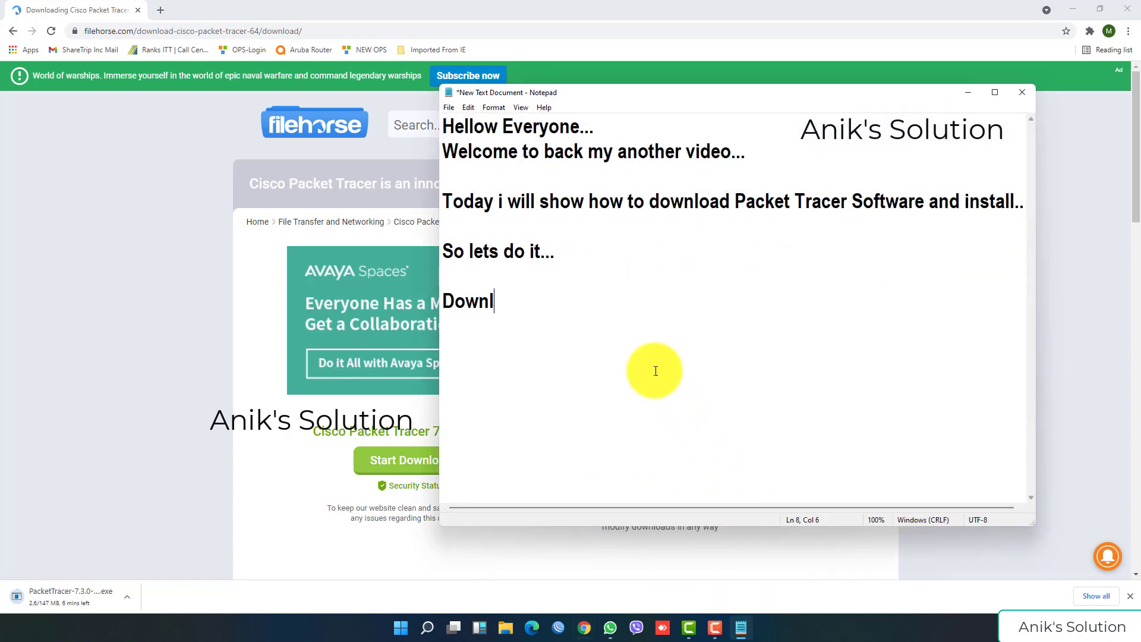
type("oad link")
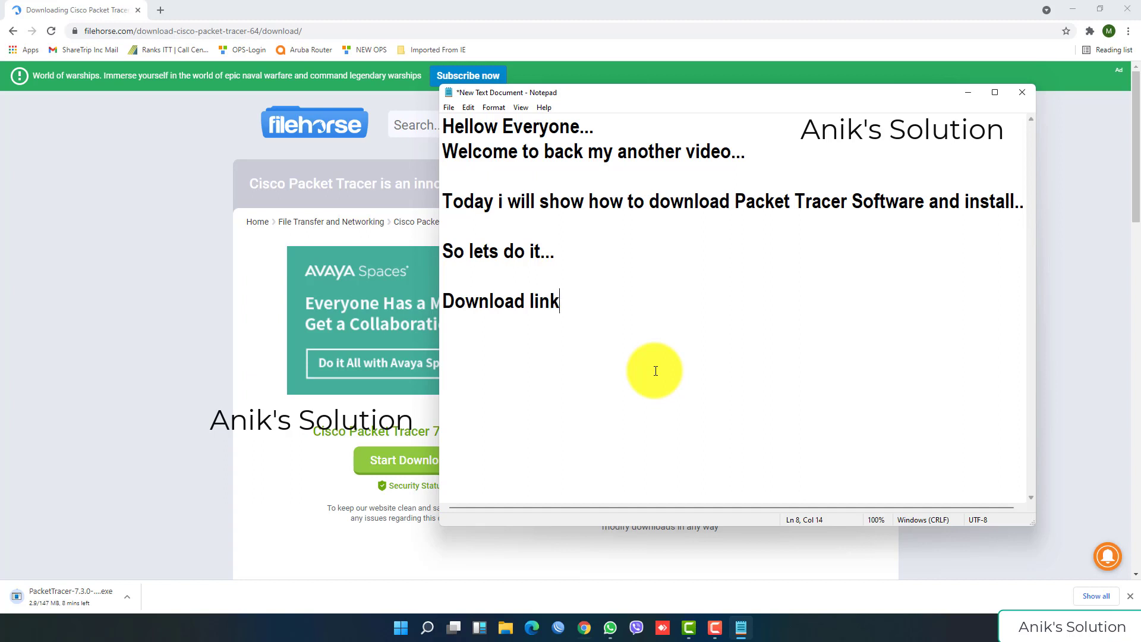
type(" i will give my")
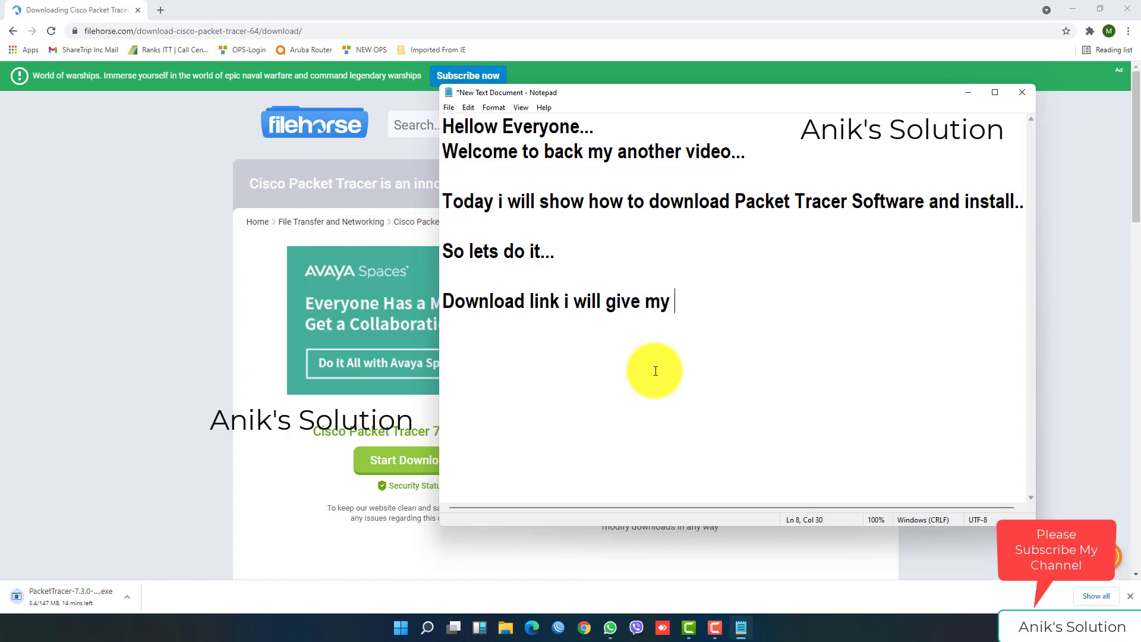
type(" video description...")
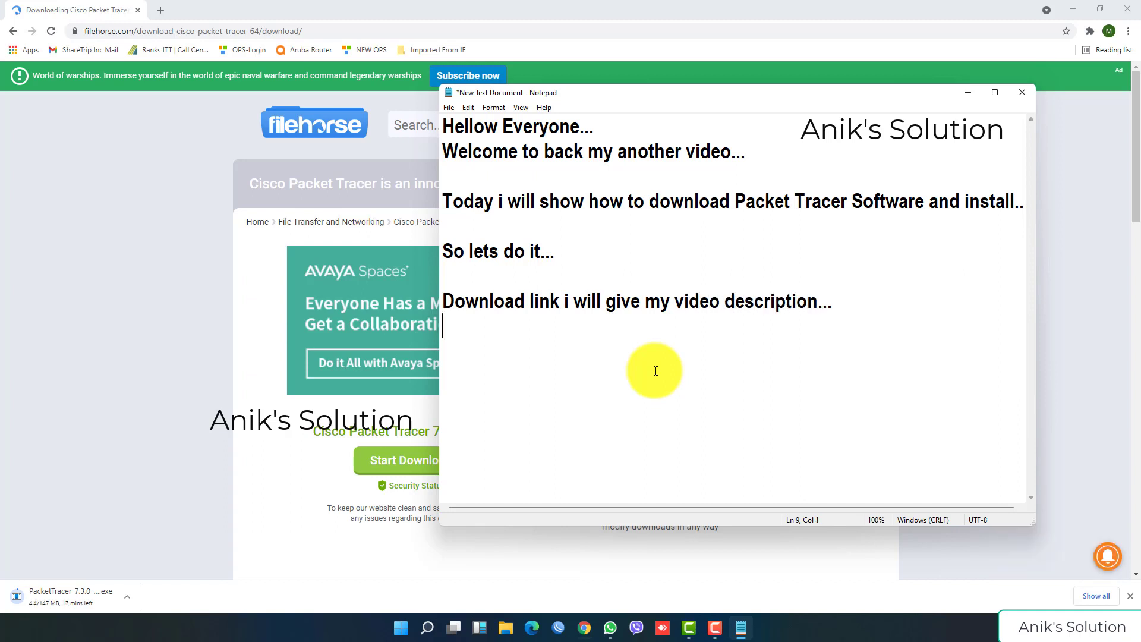
Step: Cancel the PacketTracer-7.3.0 .exe download in Chrome
left_click(961, 92)
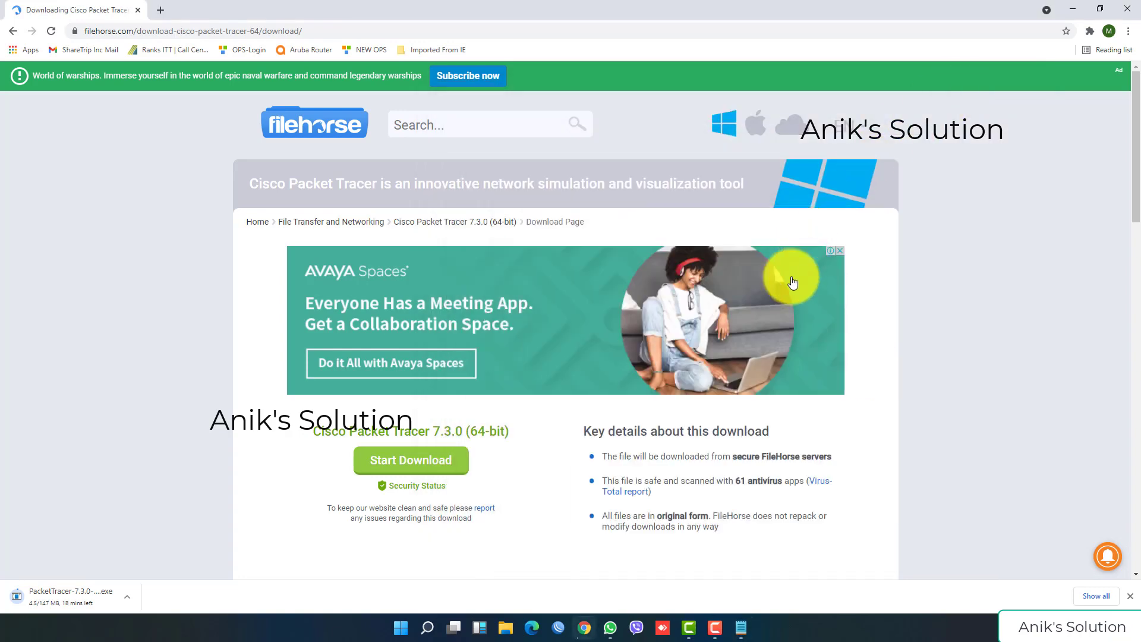
right_click(92, 597)
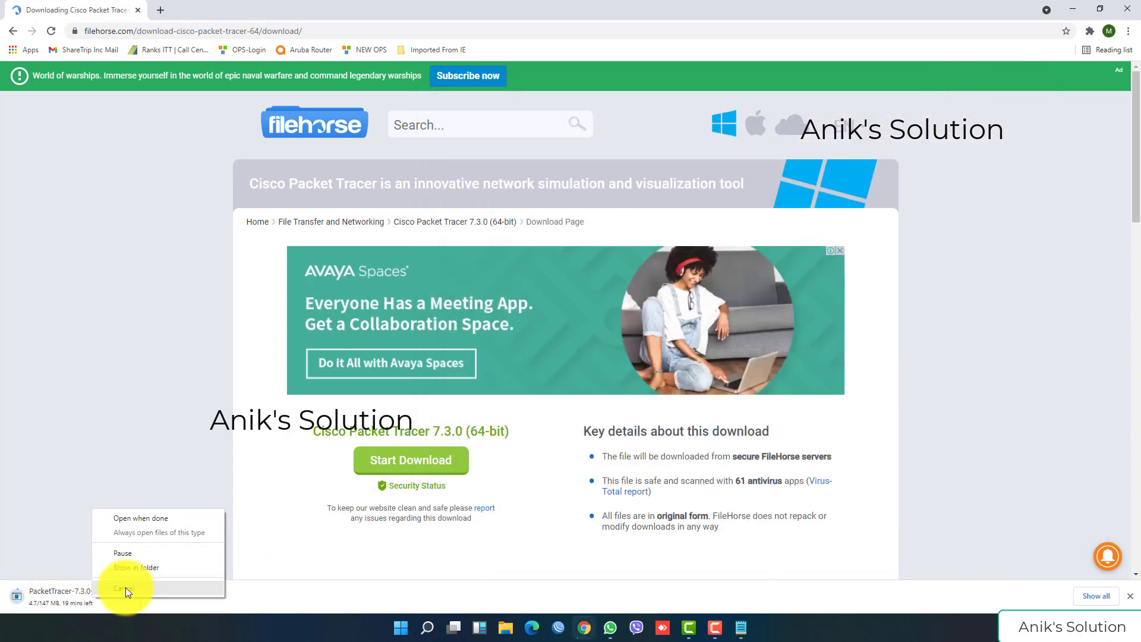
left_click(126, 588)
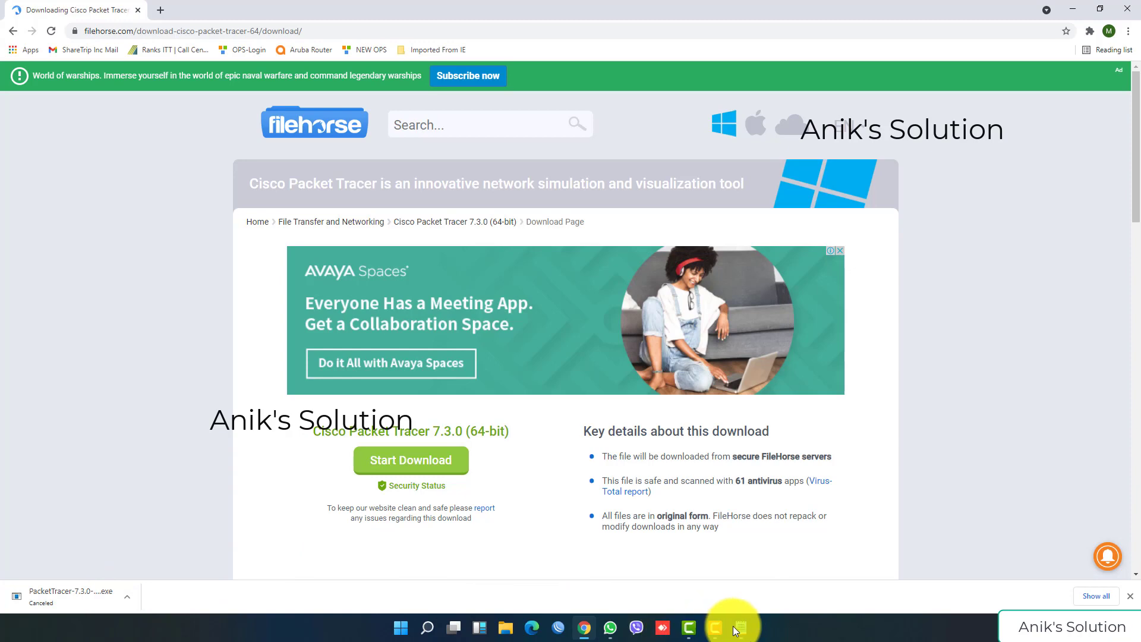
Step: Add the line 'Already i am download this file..' to the notes
left_click(741, 628)
type("A")
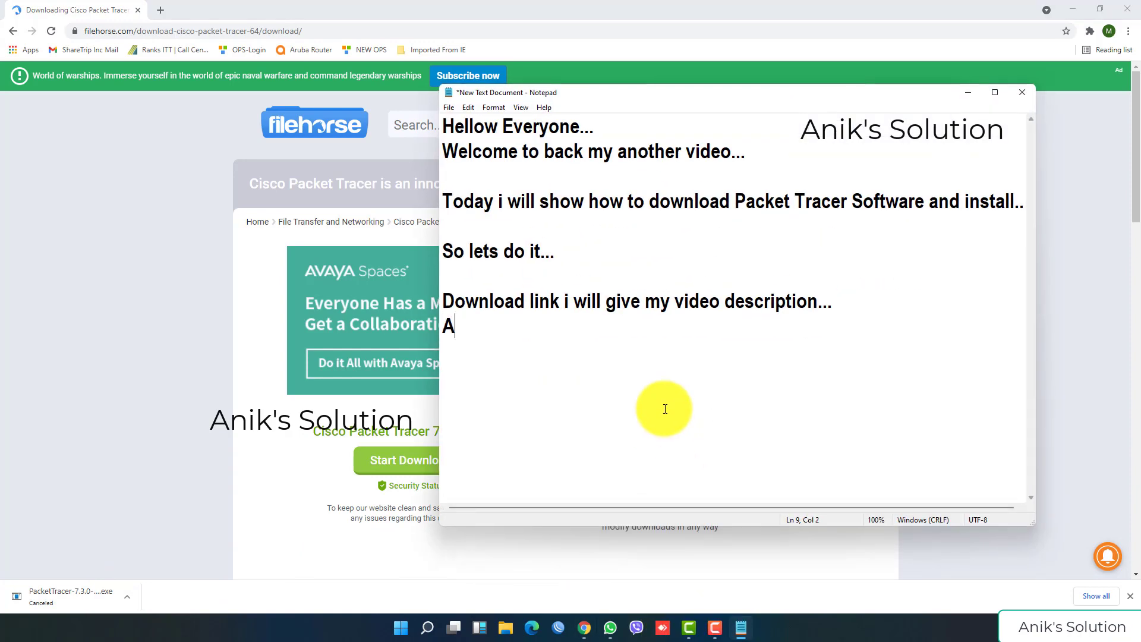
type("lready i am down")
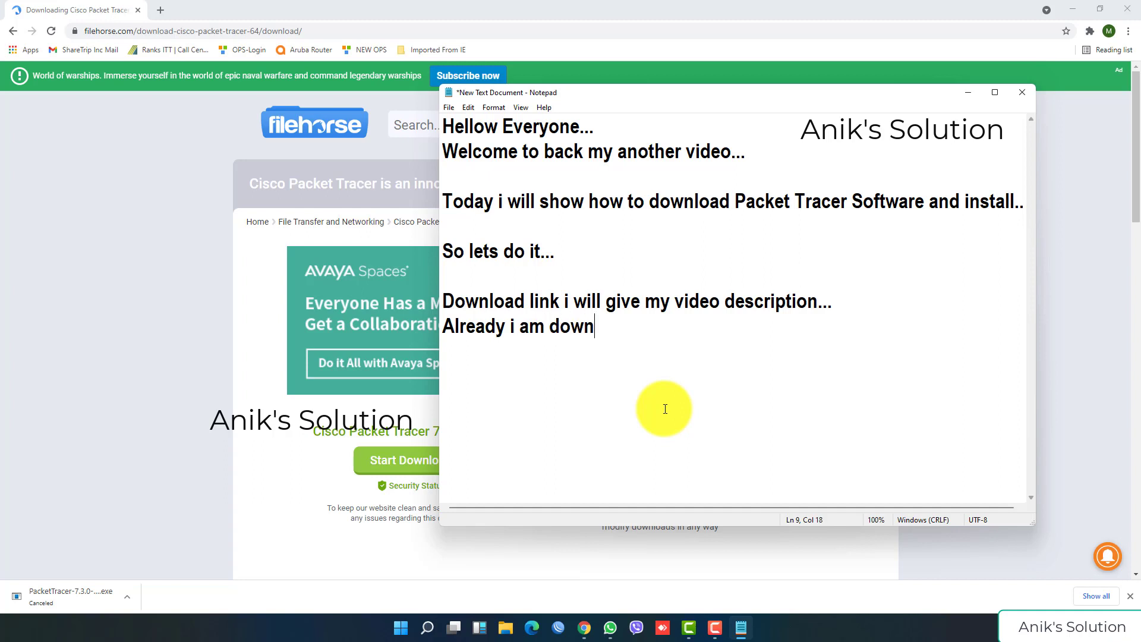
type("load this ")
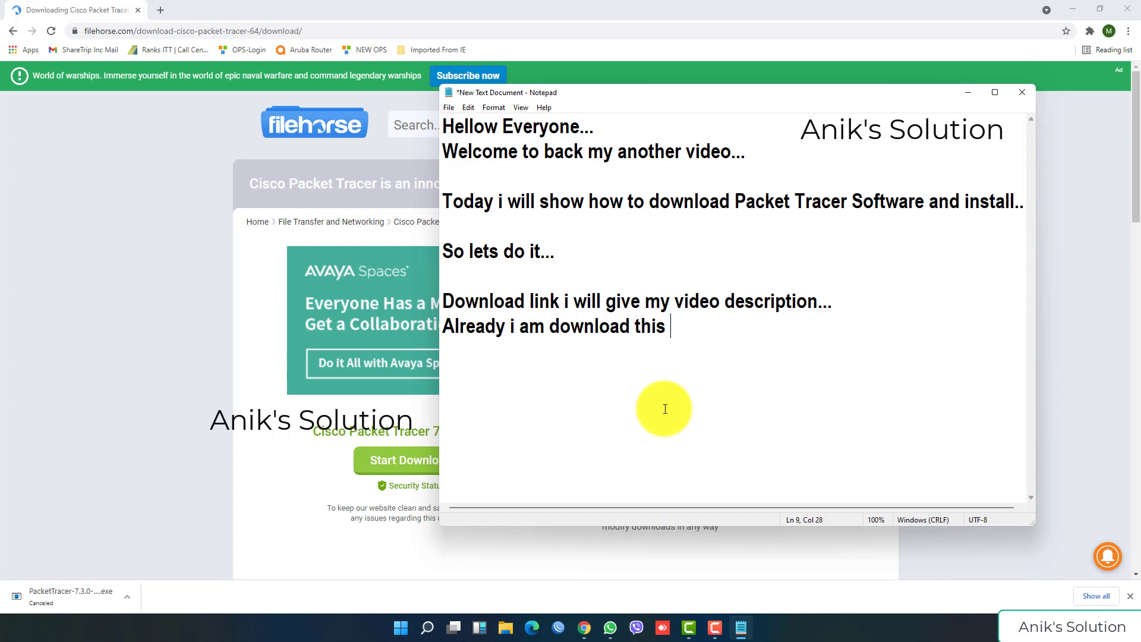
type("file..")
left_click(1076, 6)
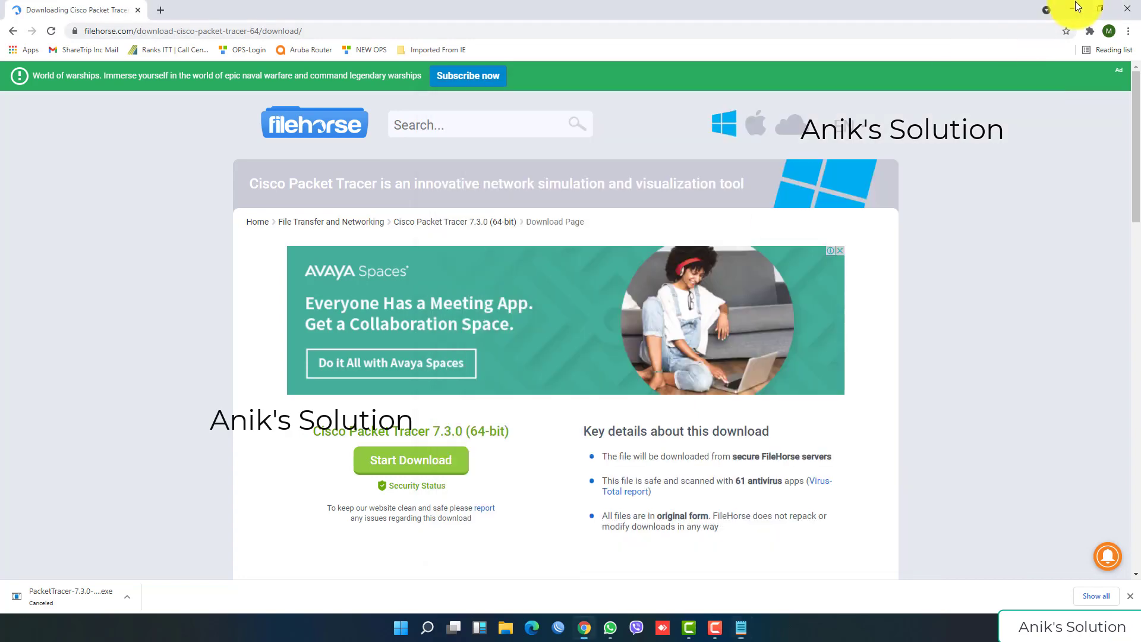
Step: Run the PacketTracer setup file from the Downloads folder via This PC
left_click(1077, 7)
double_click(17, 22)
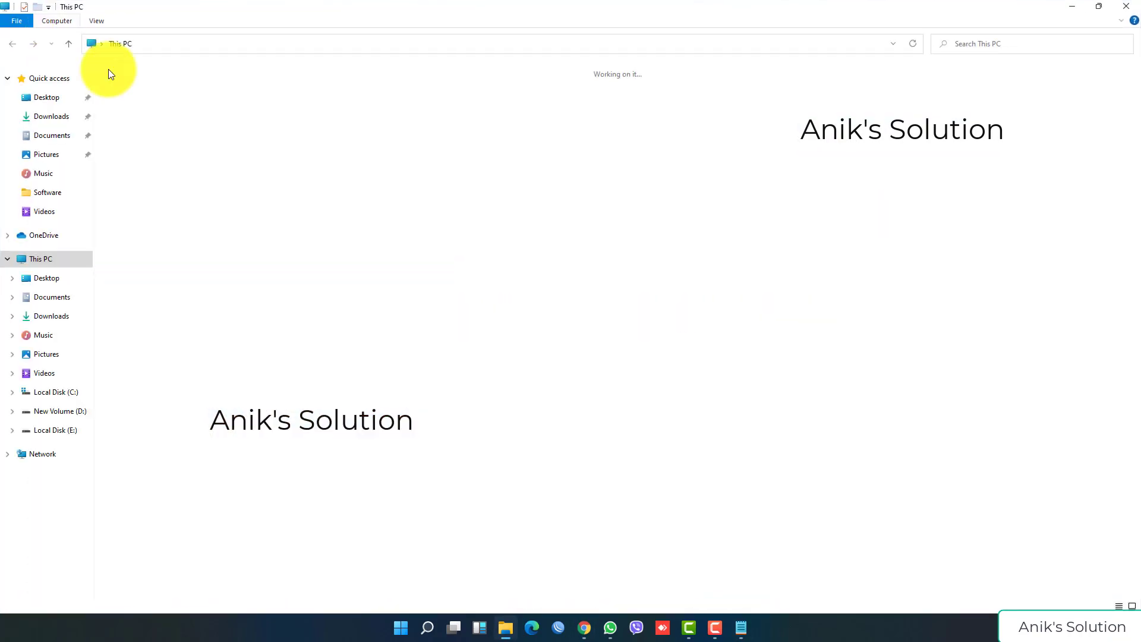
left_click(63, 119)
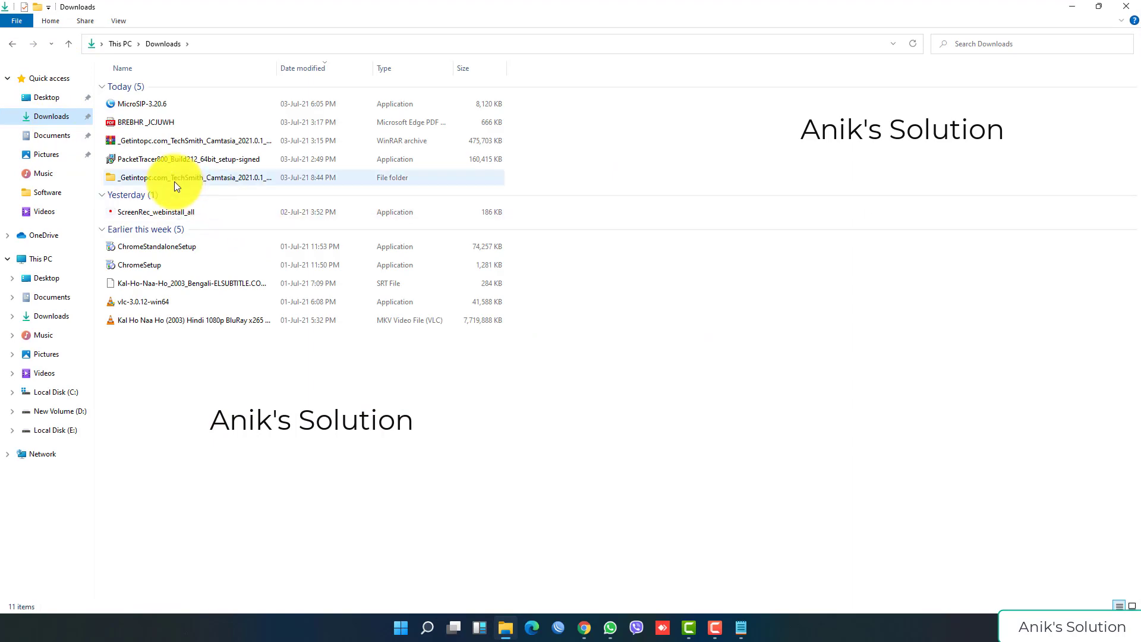
double_click(229, 159)
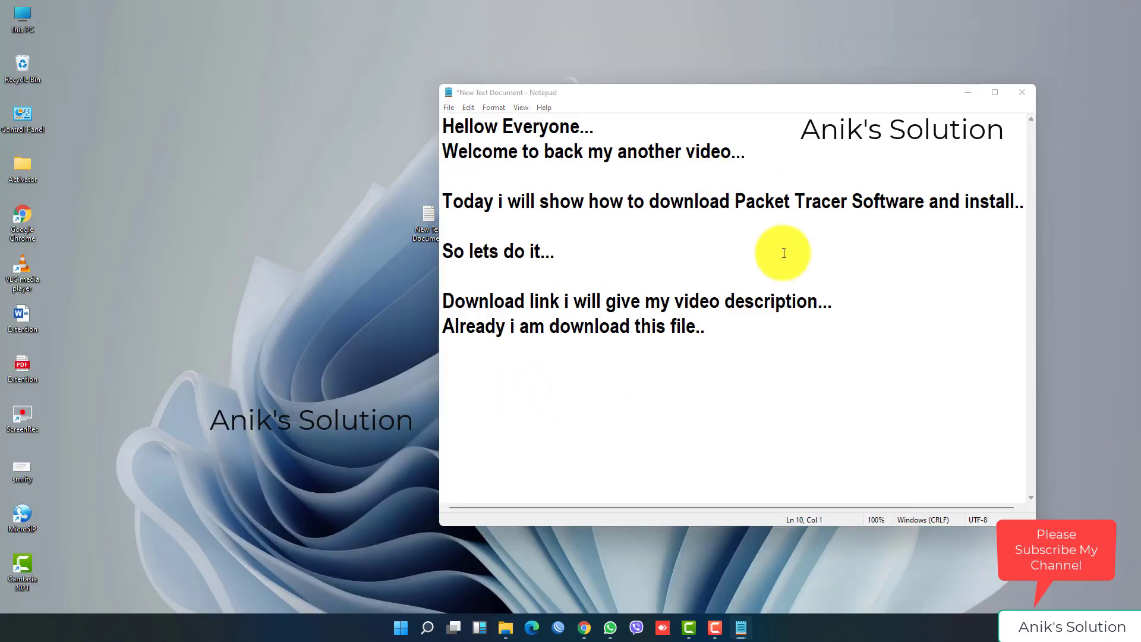
Step: Accept the licence and install Packet Tracer 8.0 64Bit with default folders and a desktop shortcut
left_click(968, 92)
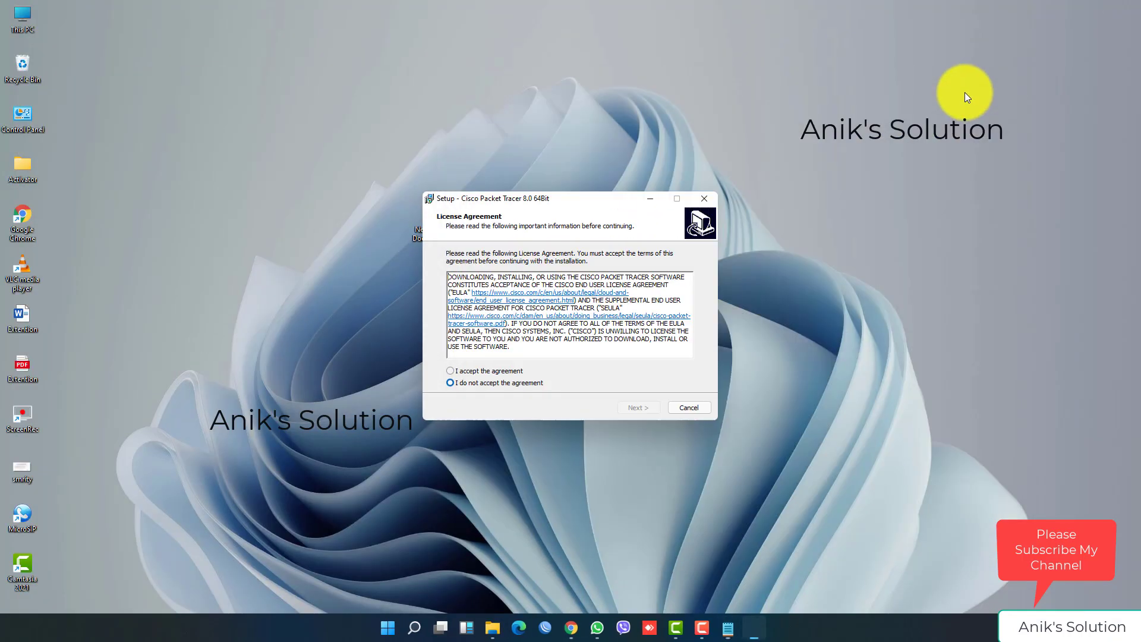
left_click(491, 372)
left_click(639, 409)
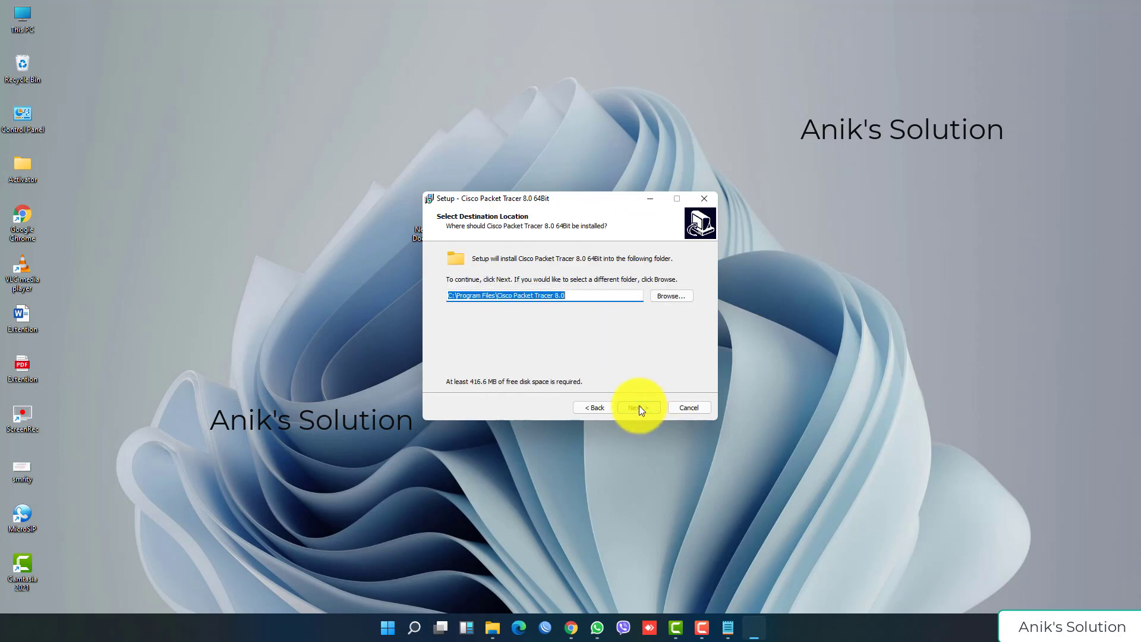
left_click(641, 407)
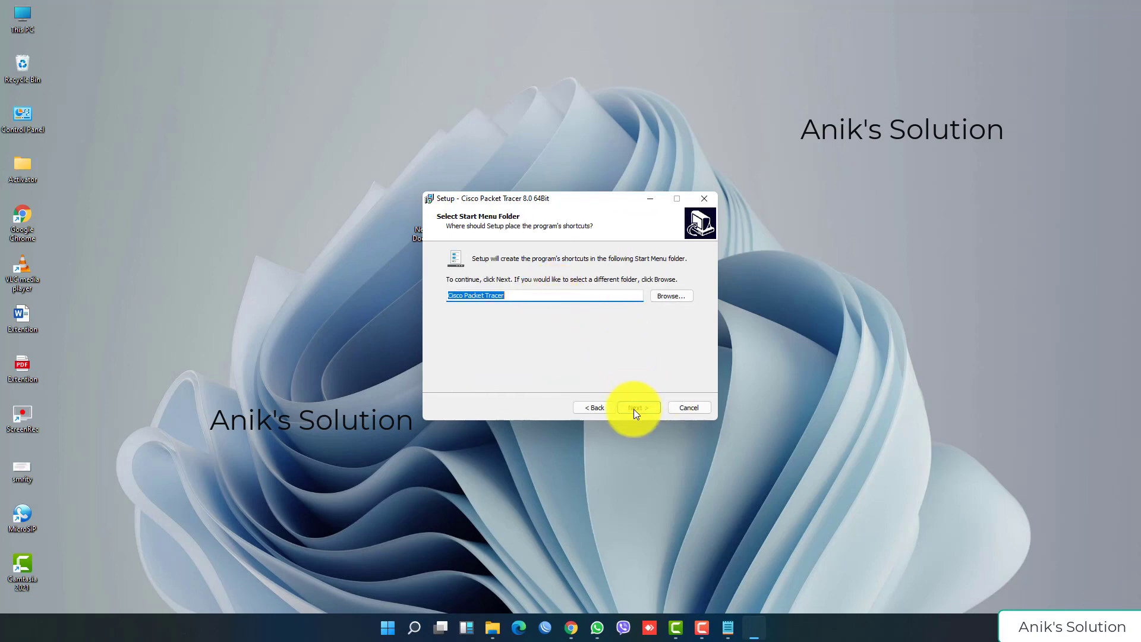
left_click(634, 409)
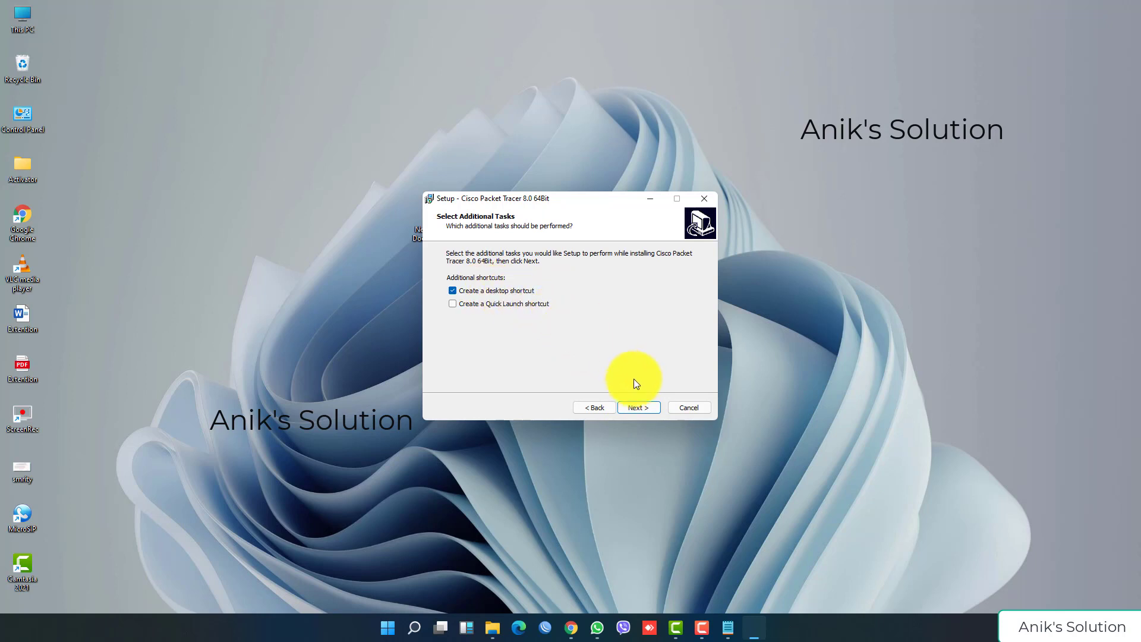
left_click(637, 408)
left_click(635, 407)
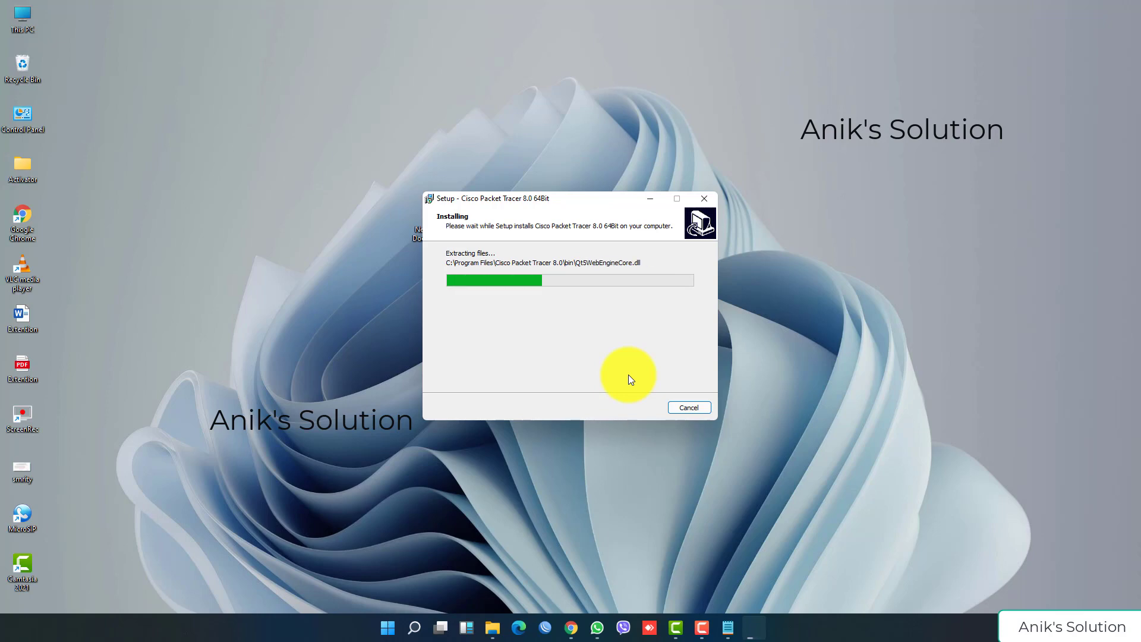
Step: Note that viewers without a Netacad account must create one to activate Packet Tracer
left_click(729, 627)
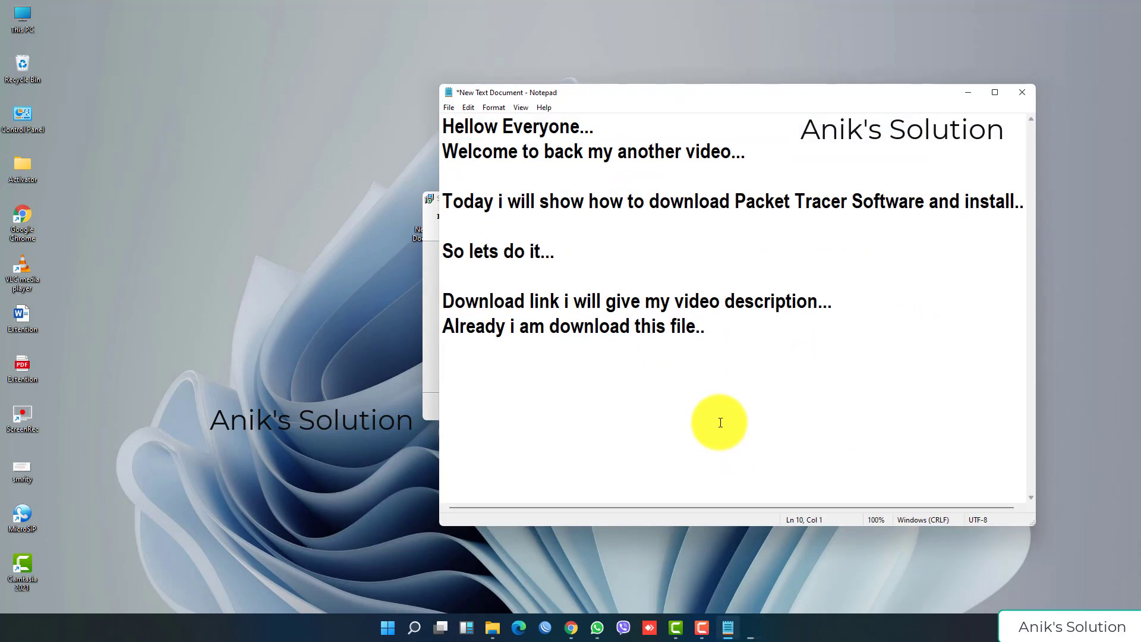
type("If you have")
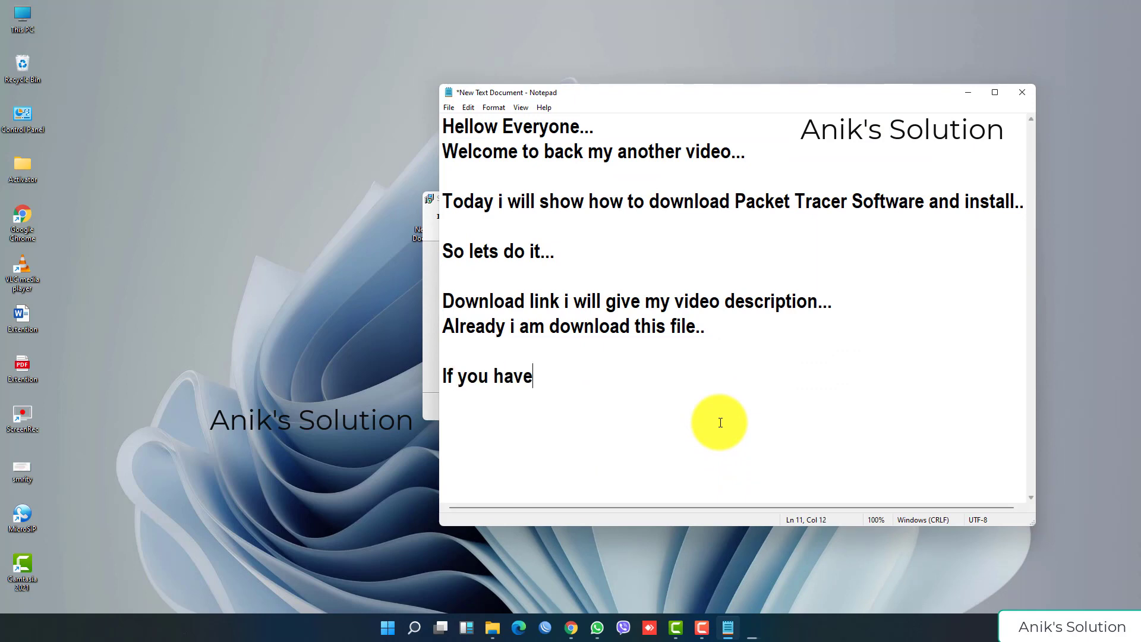
type(" no Netacad")
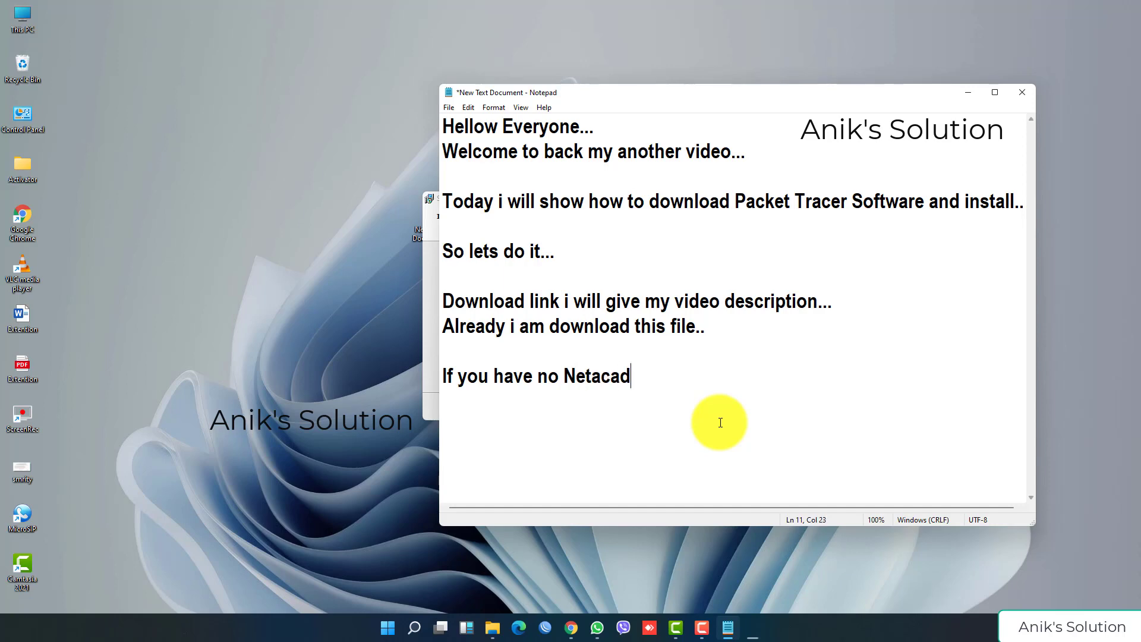
type(" account")
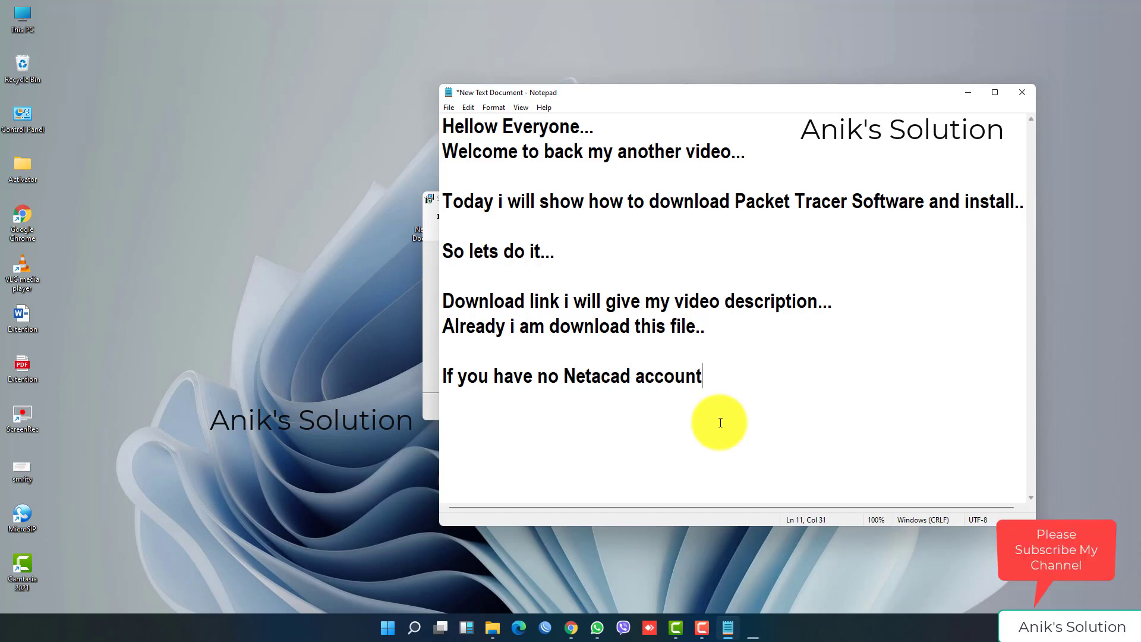
type(" please create a ")
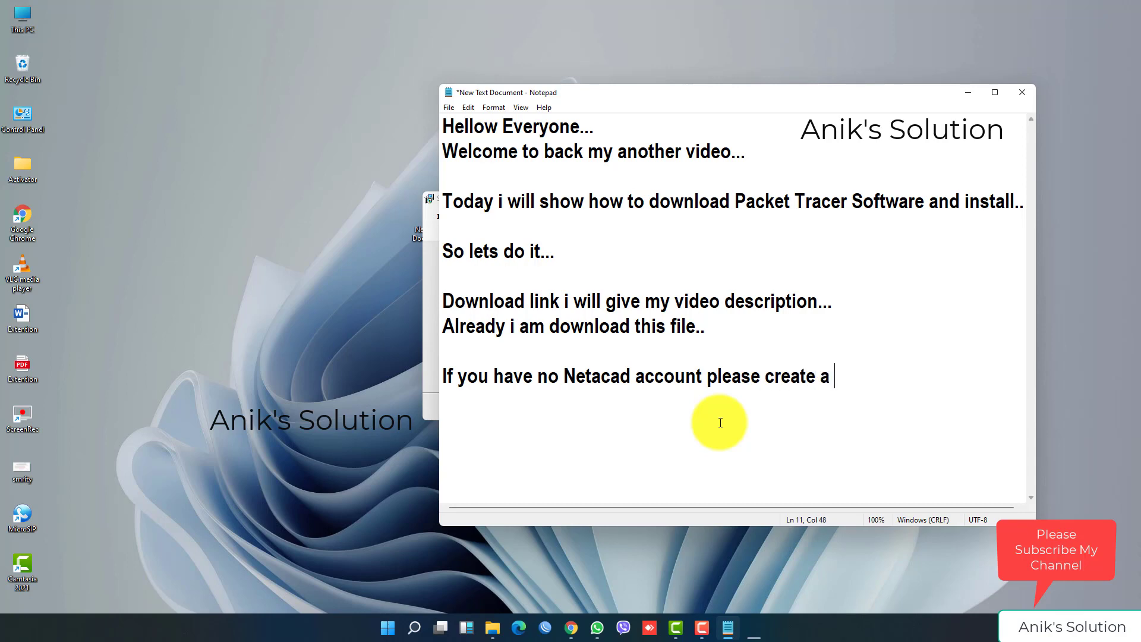
type("Netacad ")
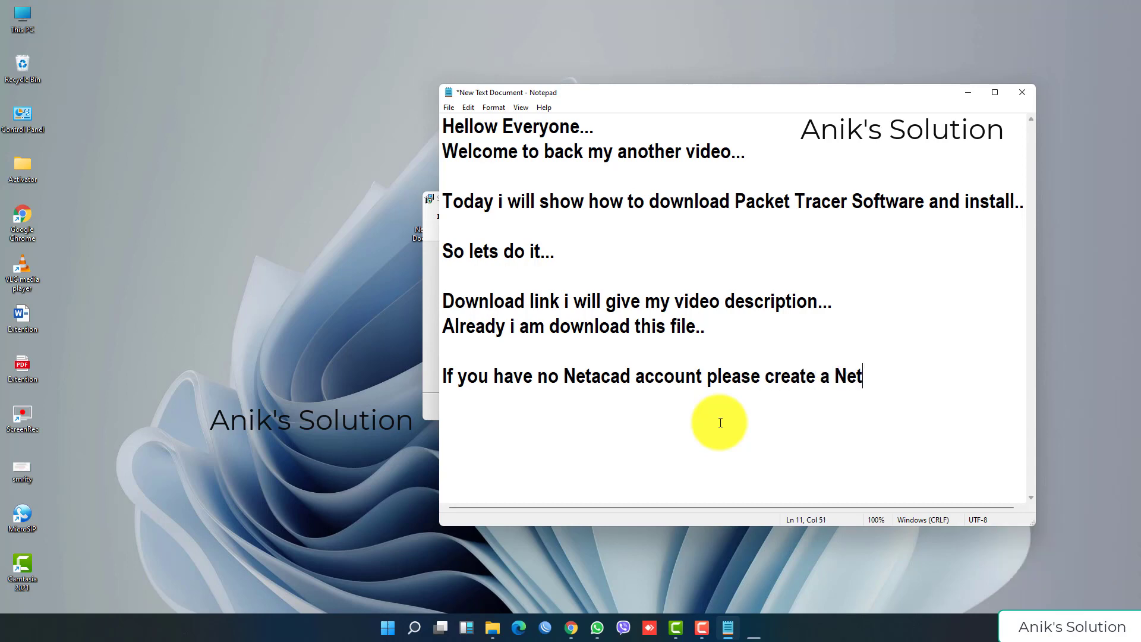
type("Accoun")
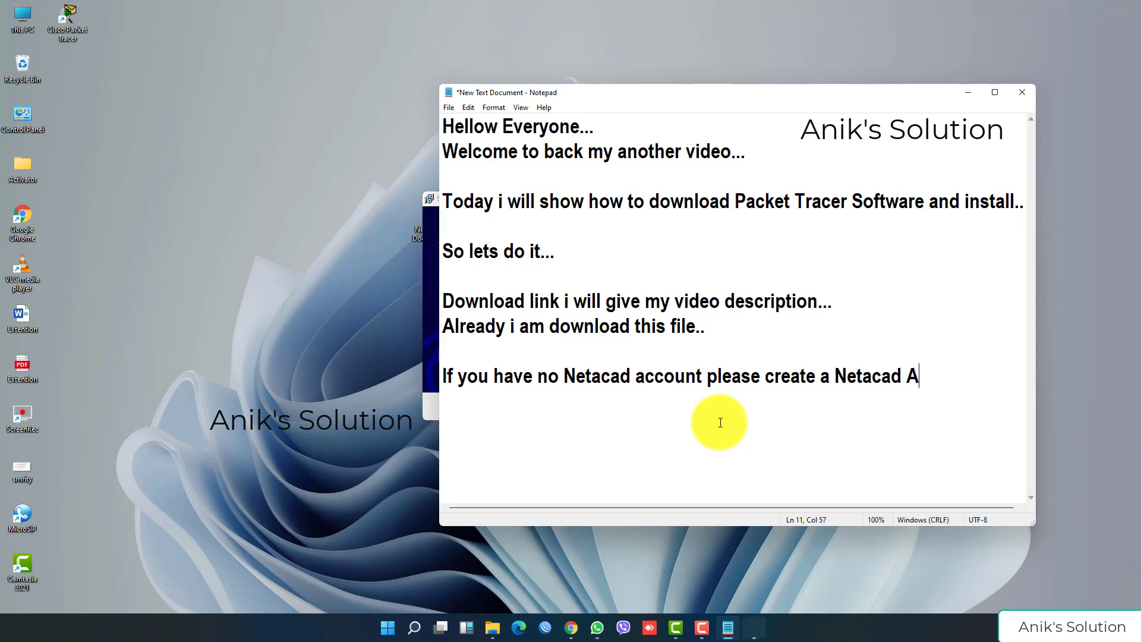
type("t for ")
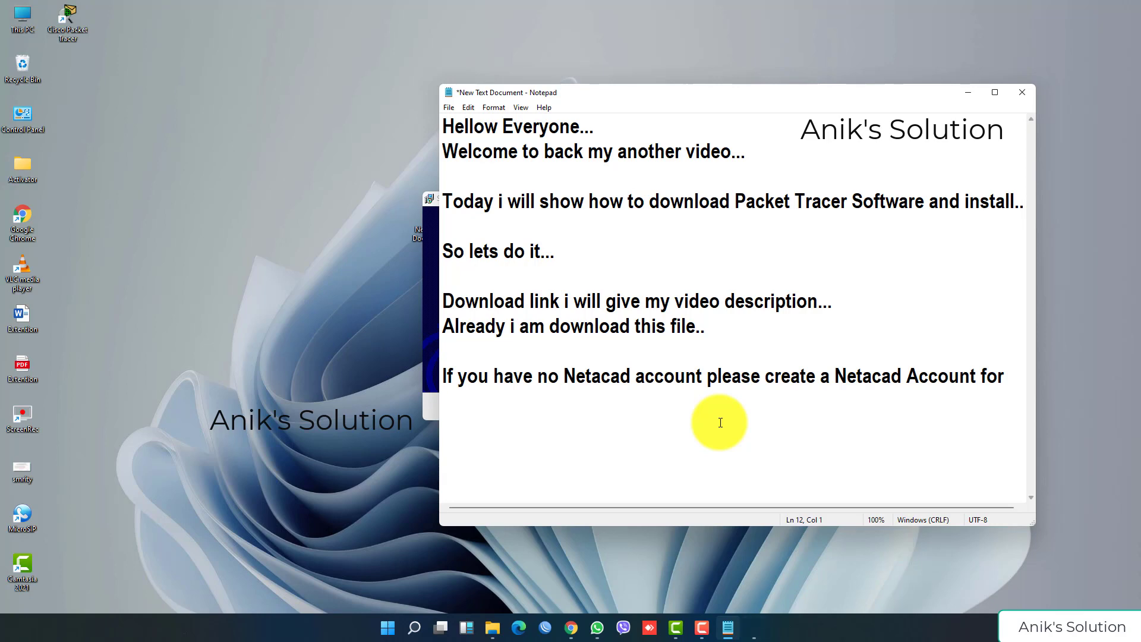
type("Active")
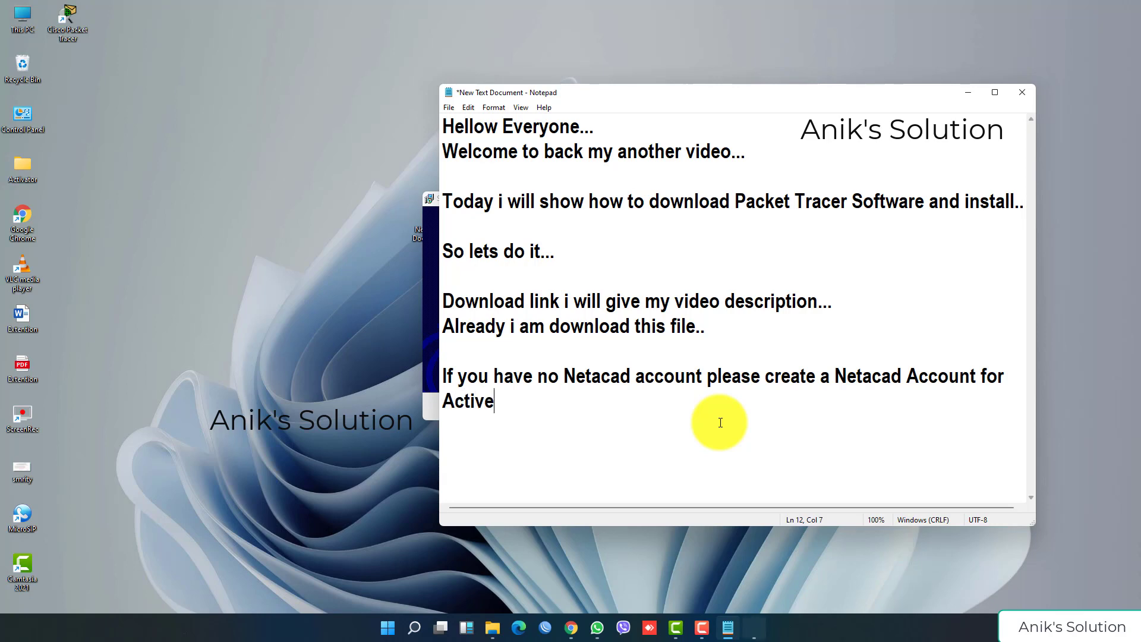
type(" Packet Tracer")
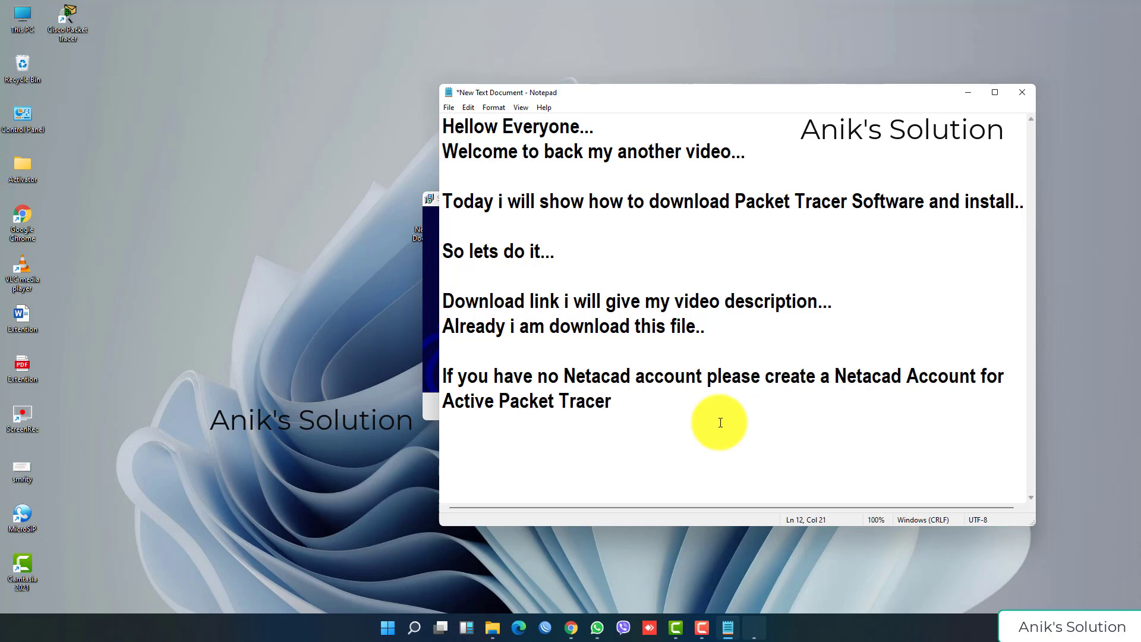
type("...Otherwi")
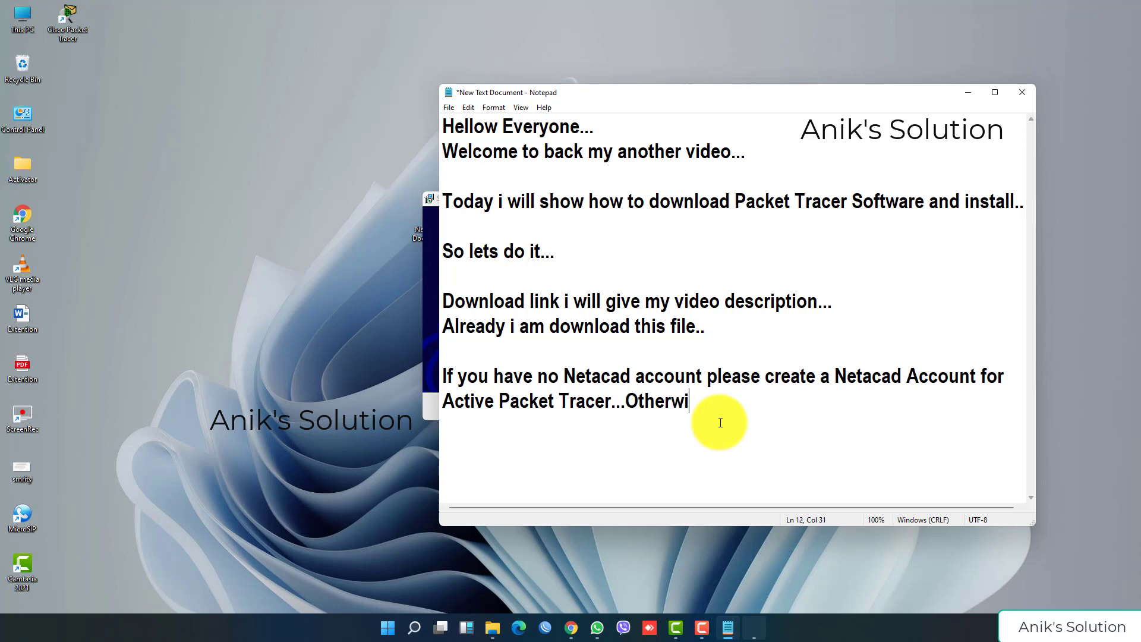
type("se Packet trace")
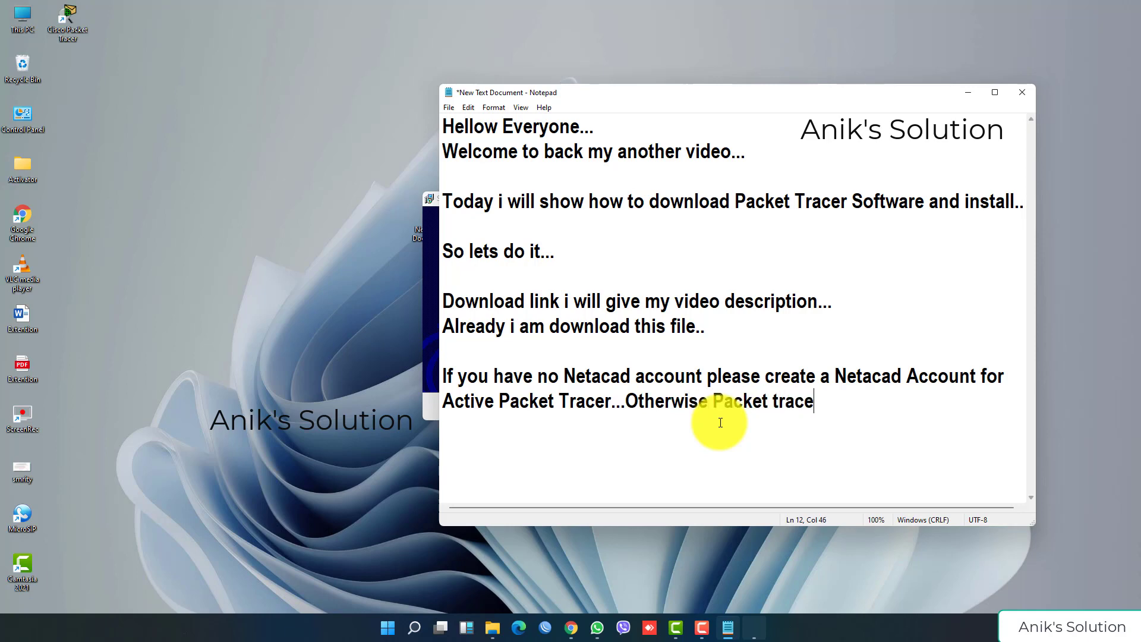
type("r not working...")
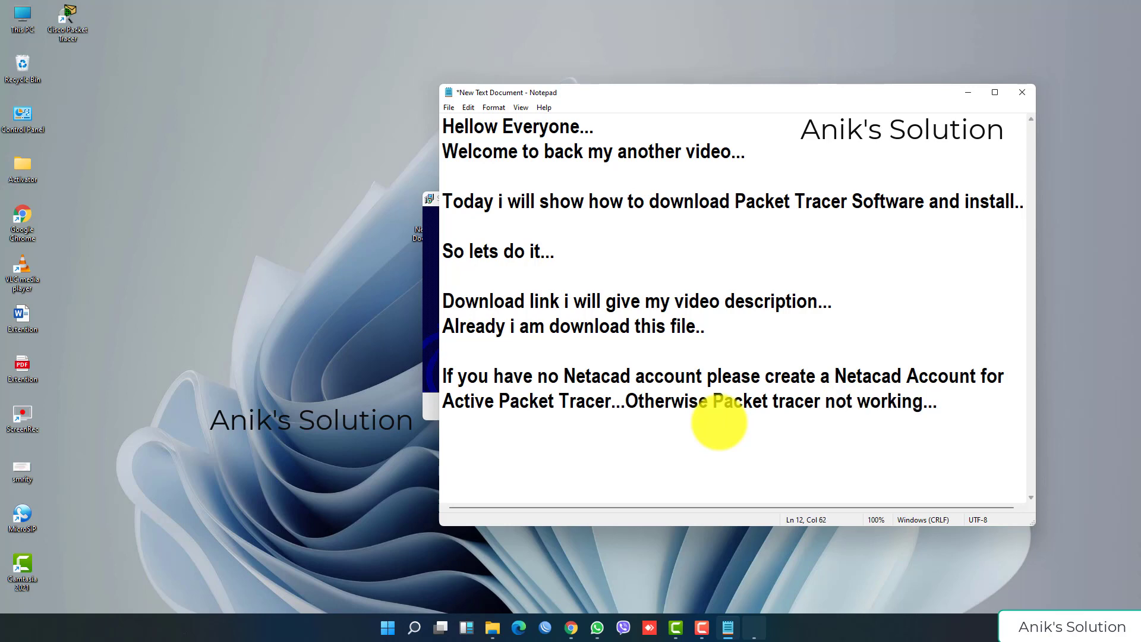
Step: Finish setup, launch Packet Tracer with multi-user enabled, and allow it through the firewall
left_click(968, 92)
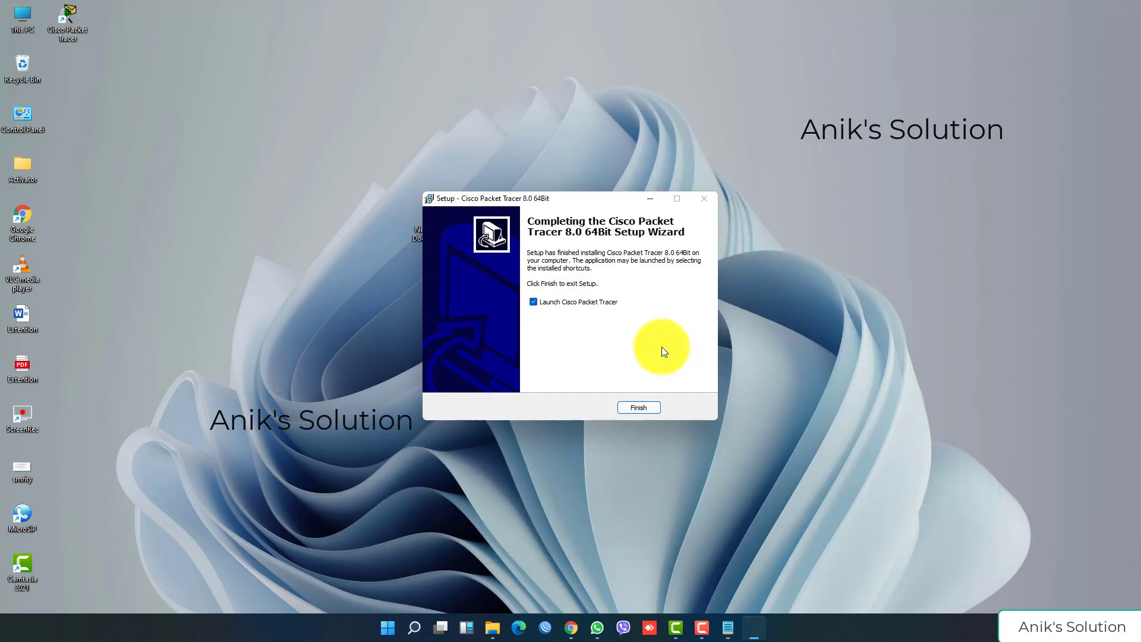
left_click(638, 408)
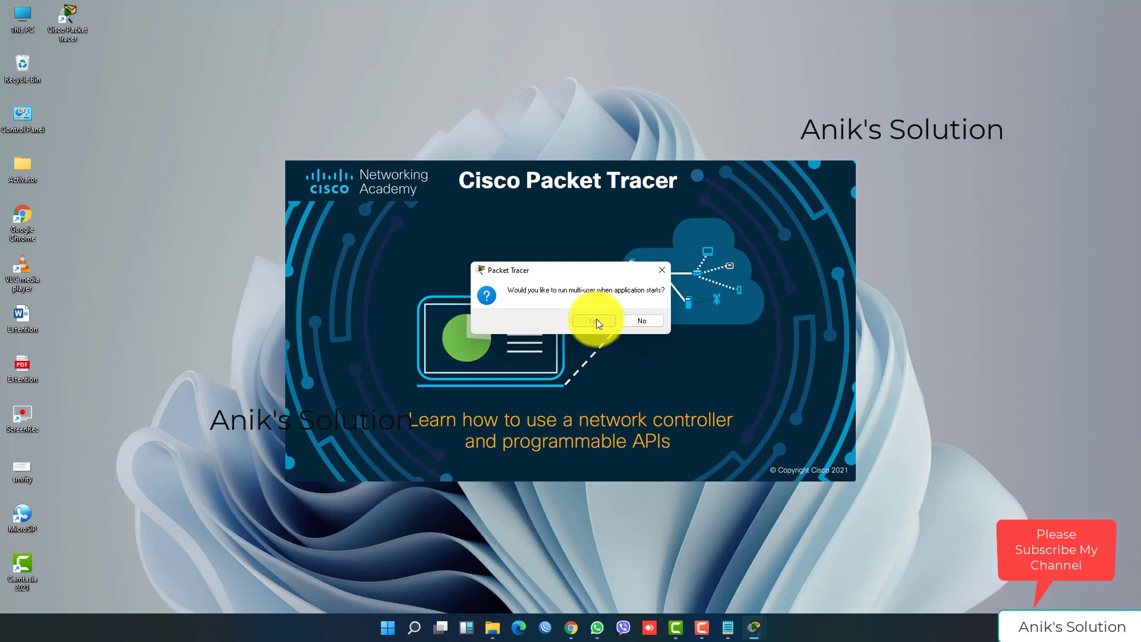
left_click(597, 320)
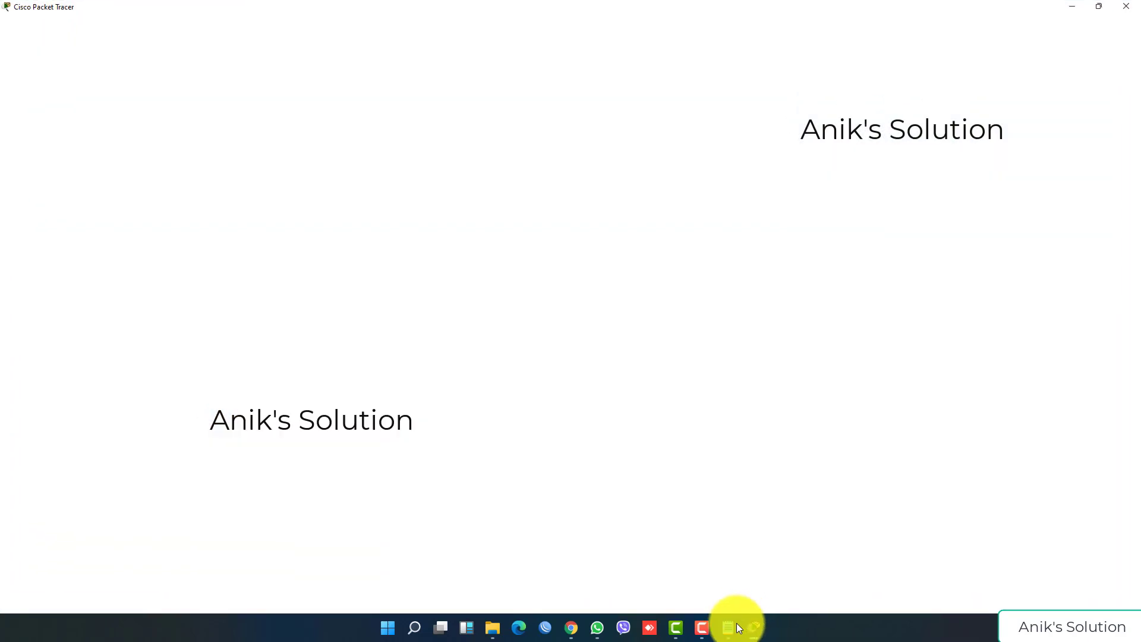
mouse_move(725, 624)
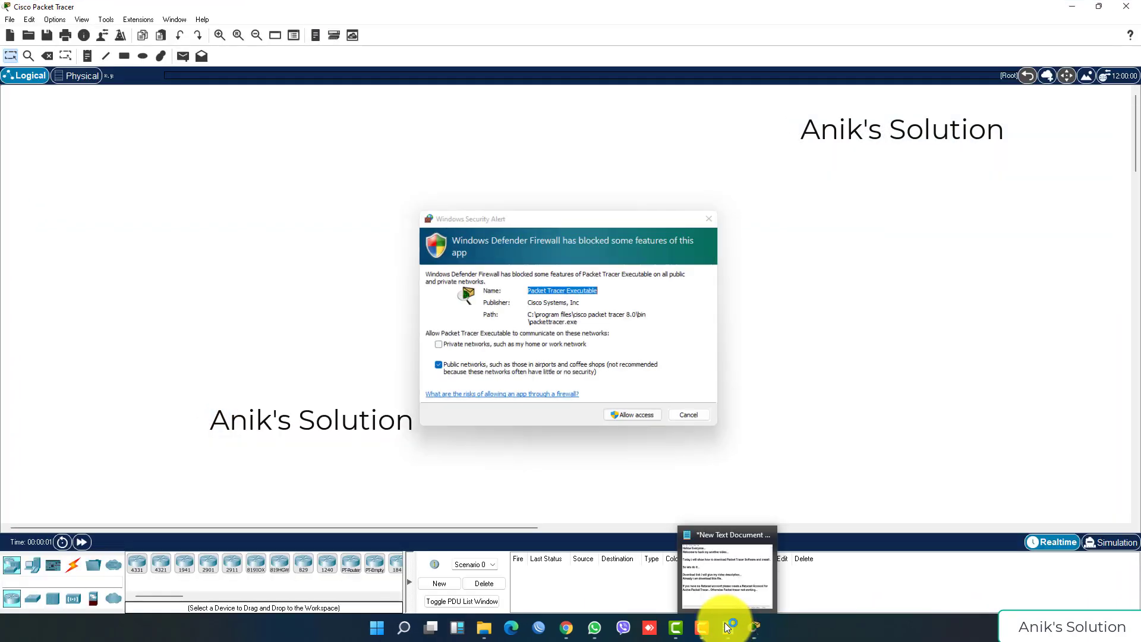
left_click(644, 421)
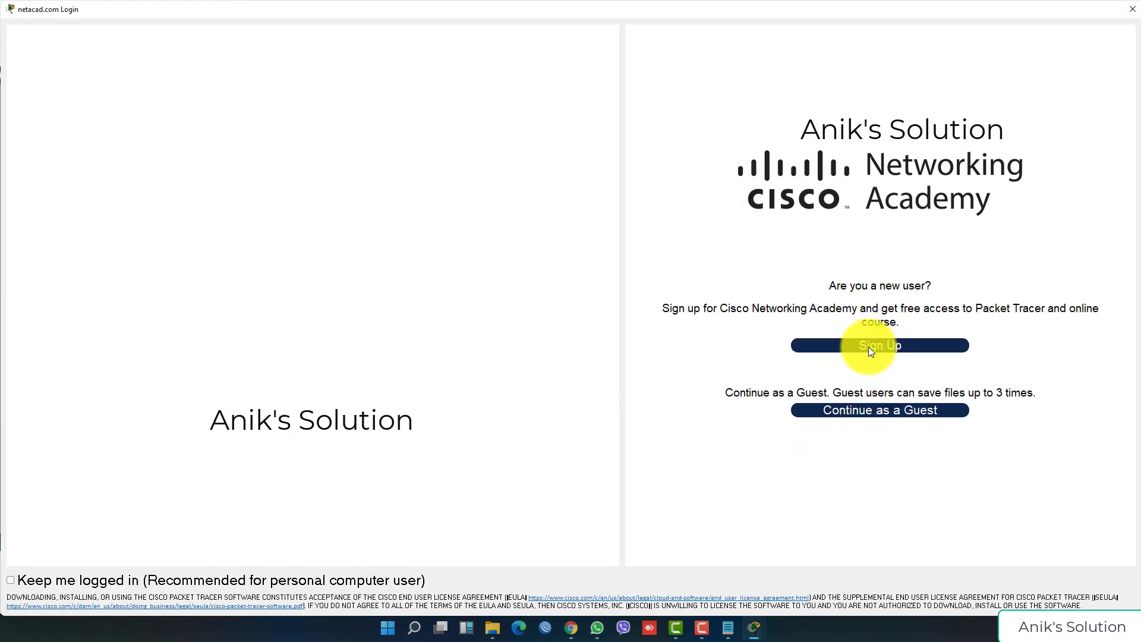
left_click(729, 627)
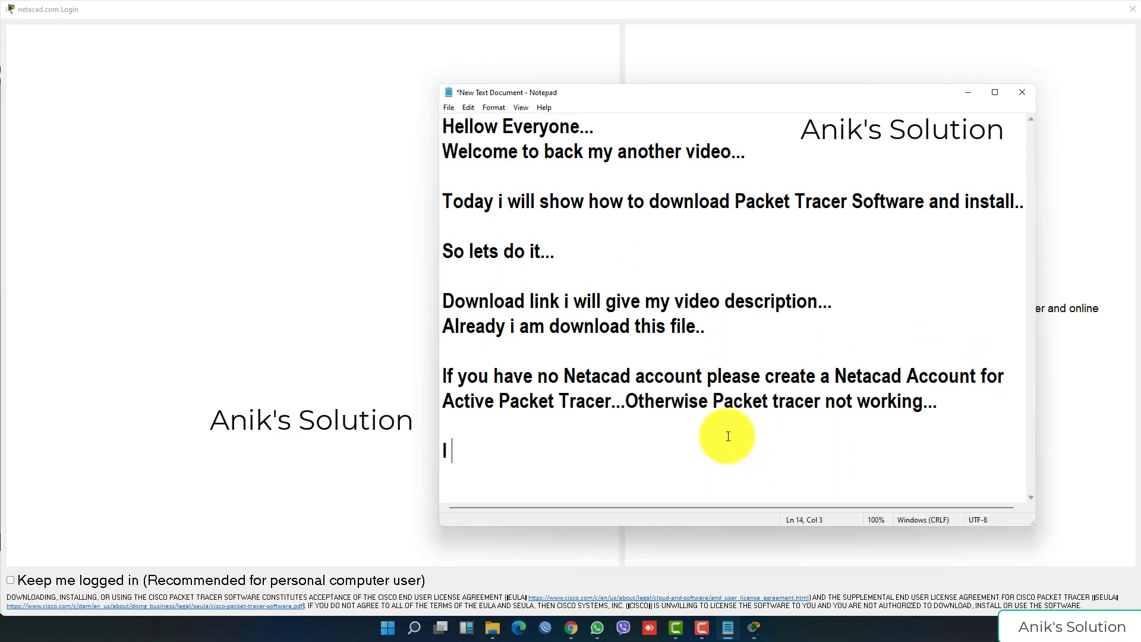
Step: Add 'I have also Netacad Account...' as the last line of the notes
type("have a")
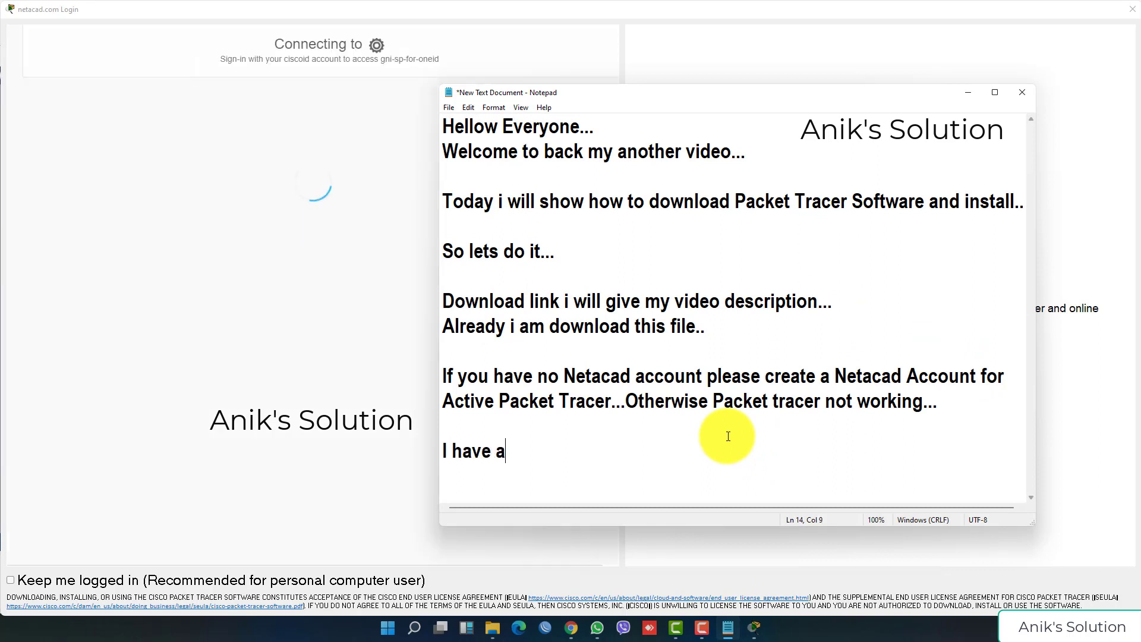
type("lso N")
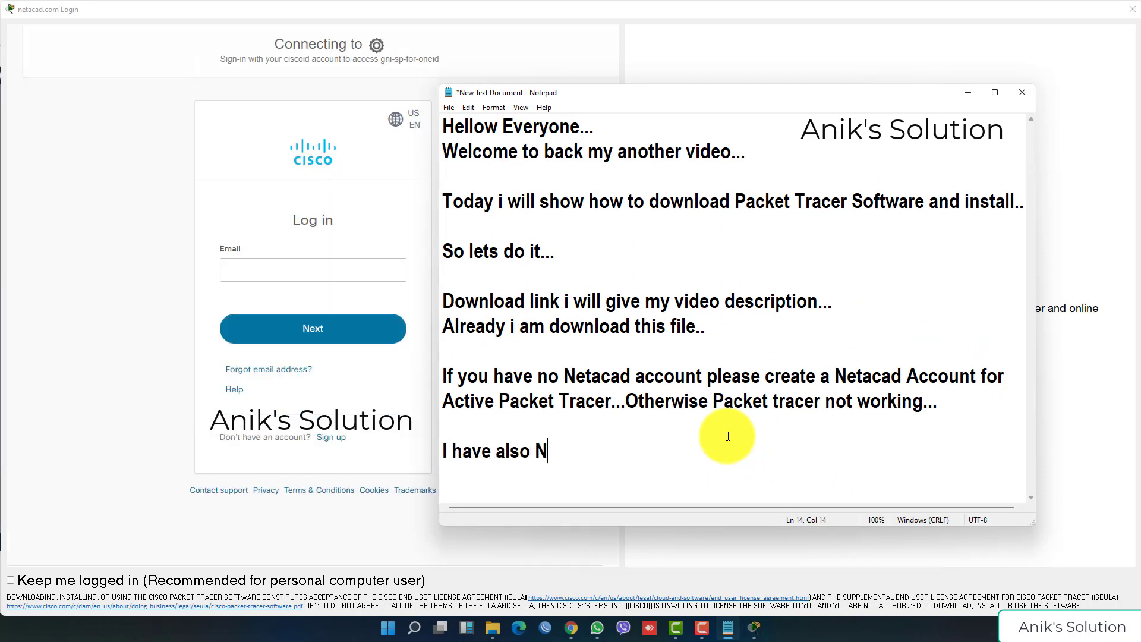
type("etacad A")
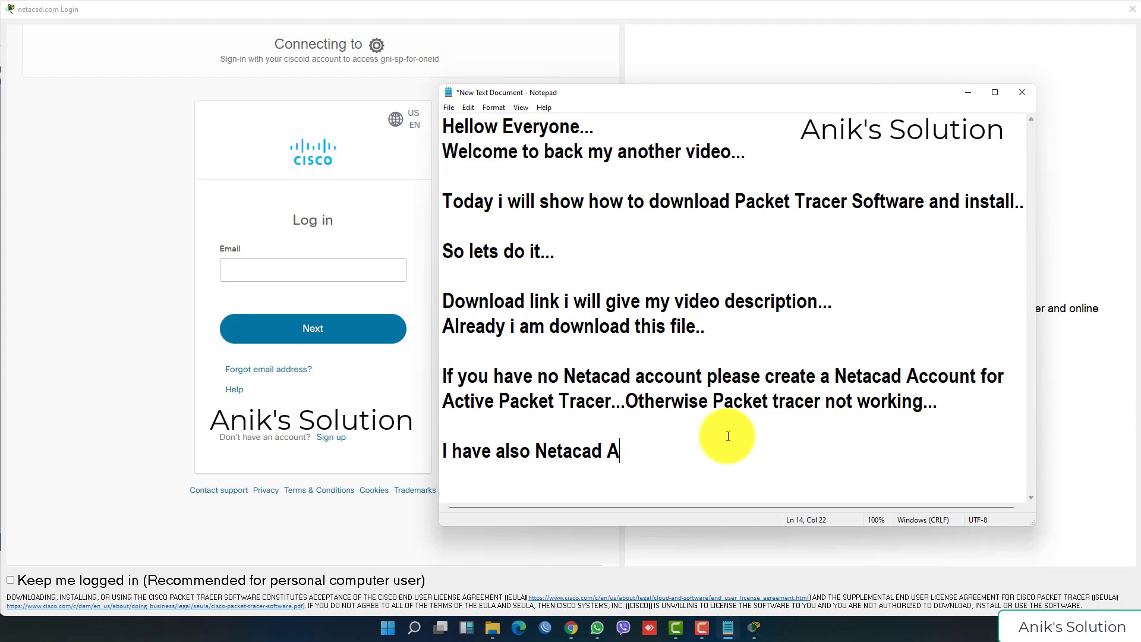
type("ccount...")
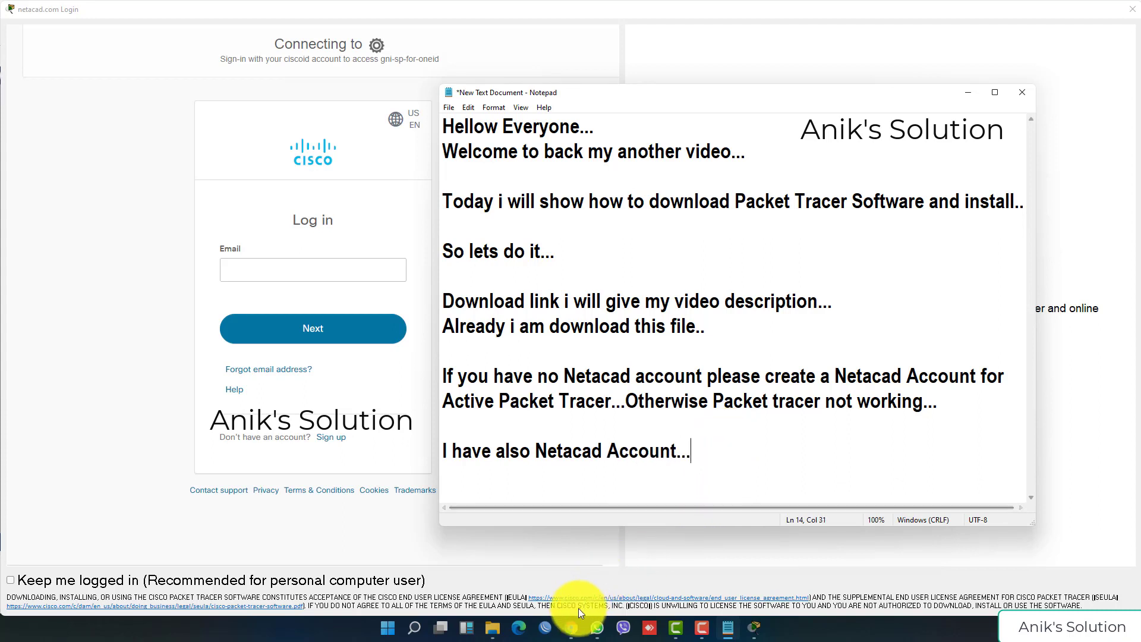
left_click(571, 626)
Step: Search 'netacad create account' in a new tab and open the Networking Academy get started page
left_click(157, 10)
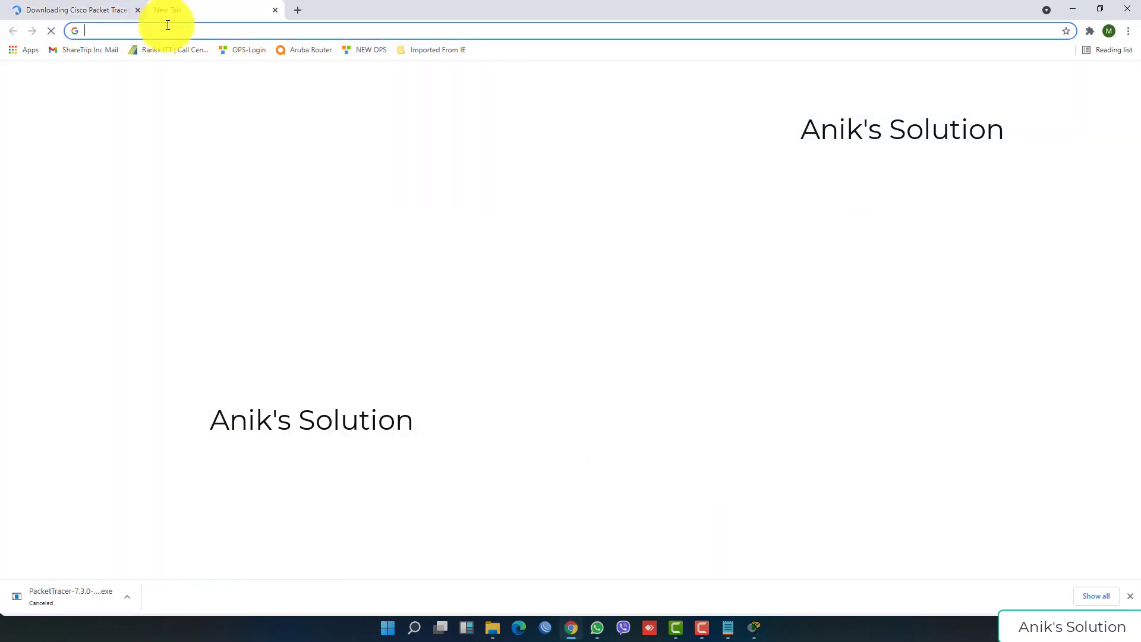
left_click(166, 28)
type("netacad")
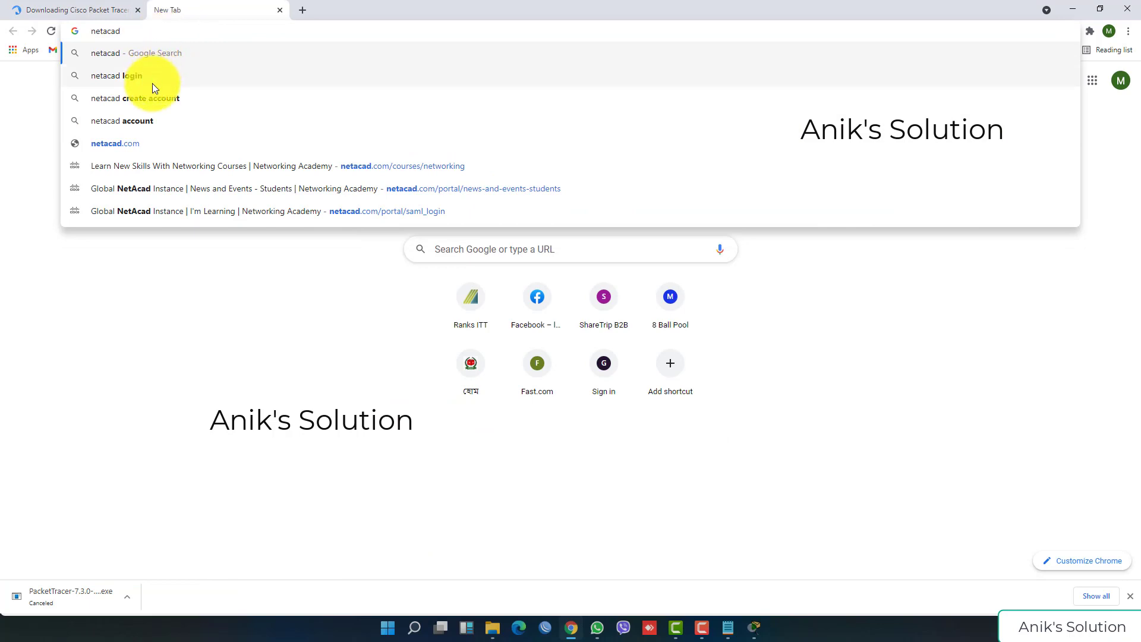
left_click(152, 96)
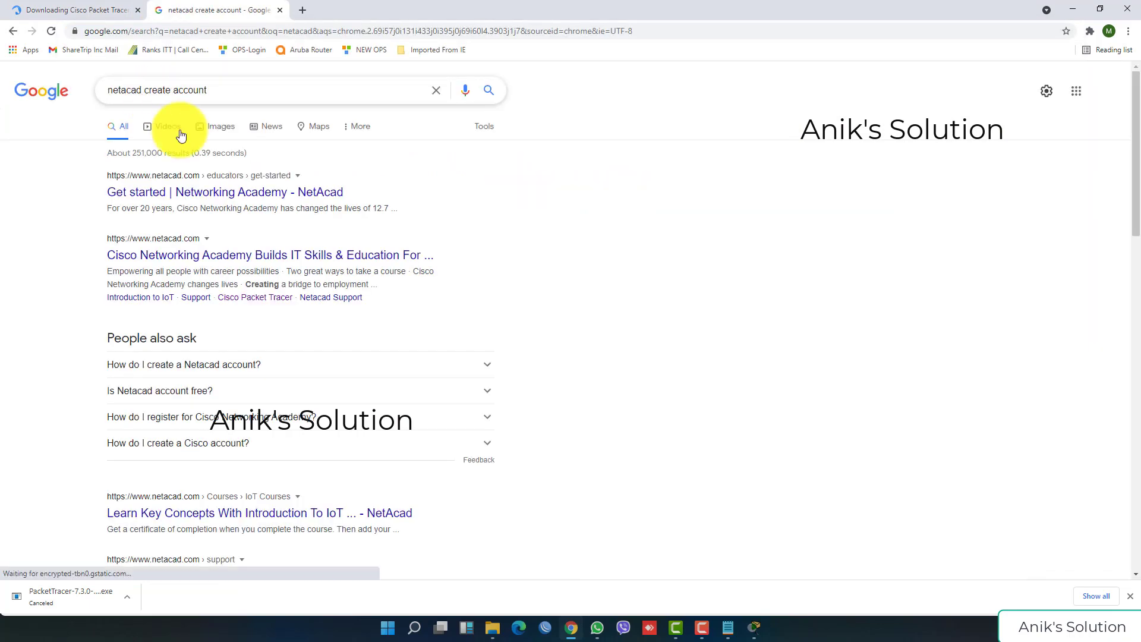
left_click(217, 192)
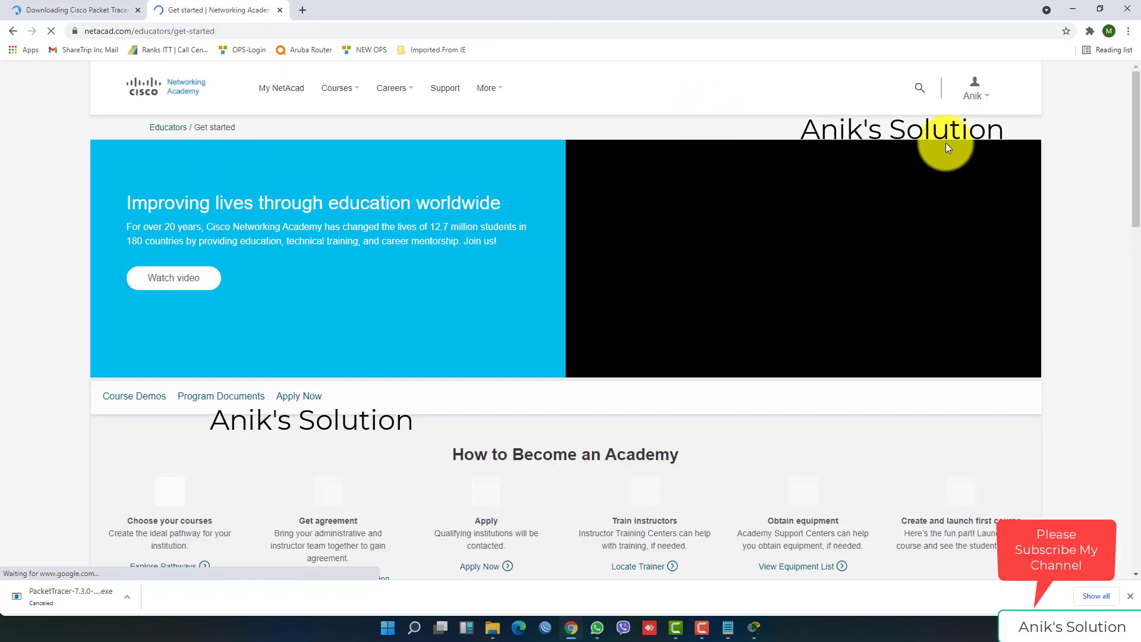
Step: Log out of the Networking Academy site twice, reaching the Cisco ID login page
mouse_move(968, 84)
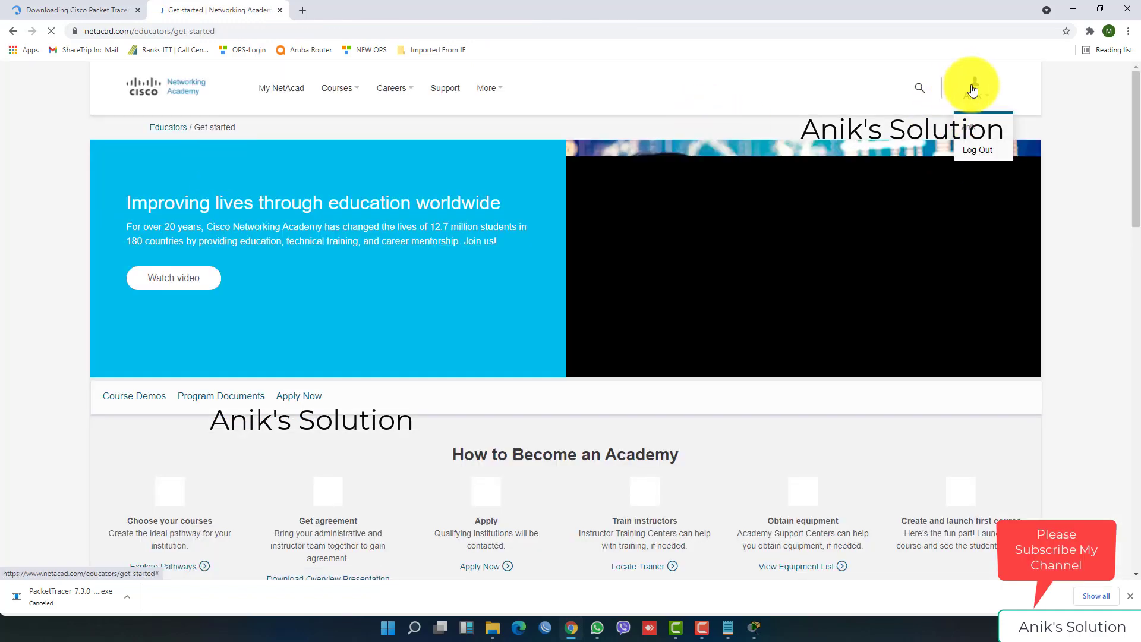
left_click(980, 152)
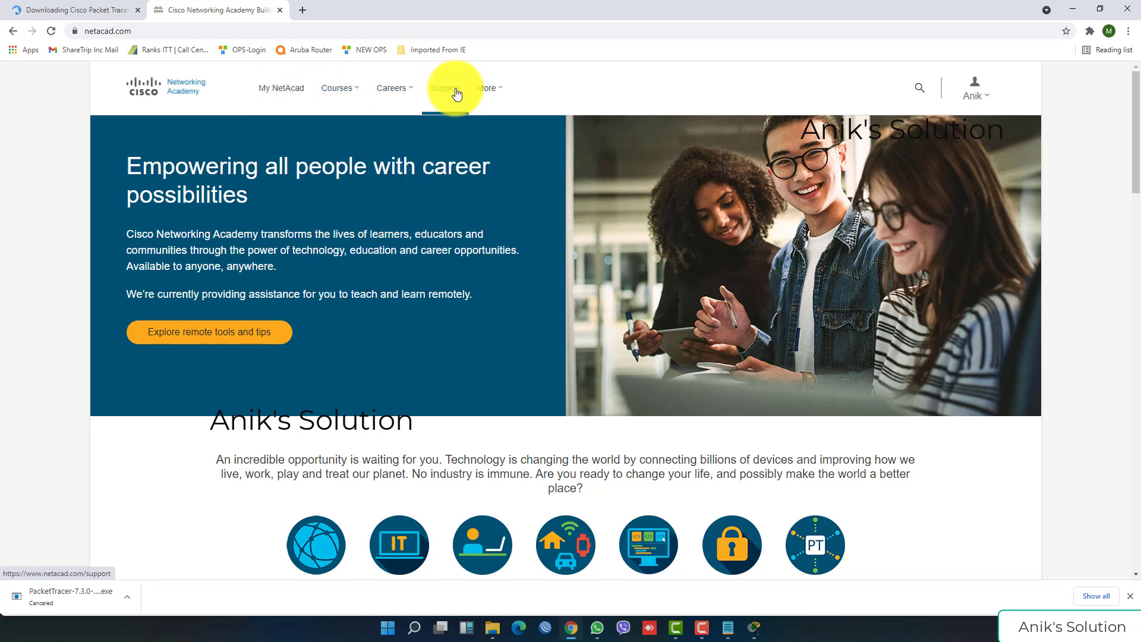
mouse_move(975, 92)
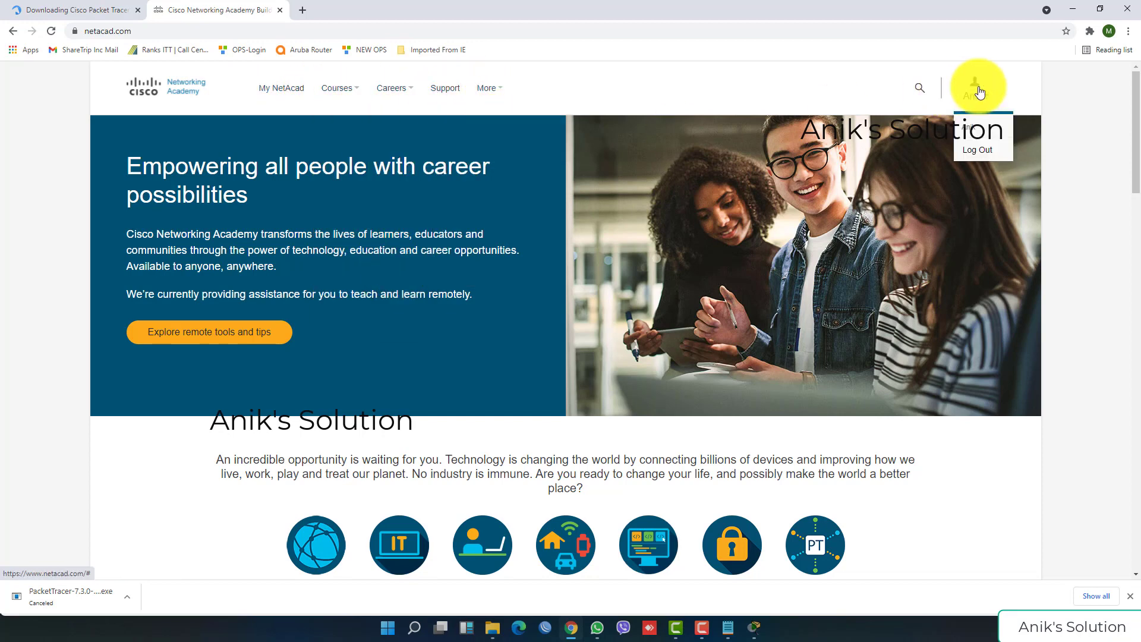
left_click(982, 156)
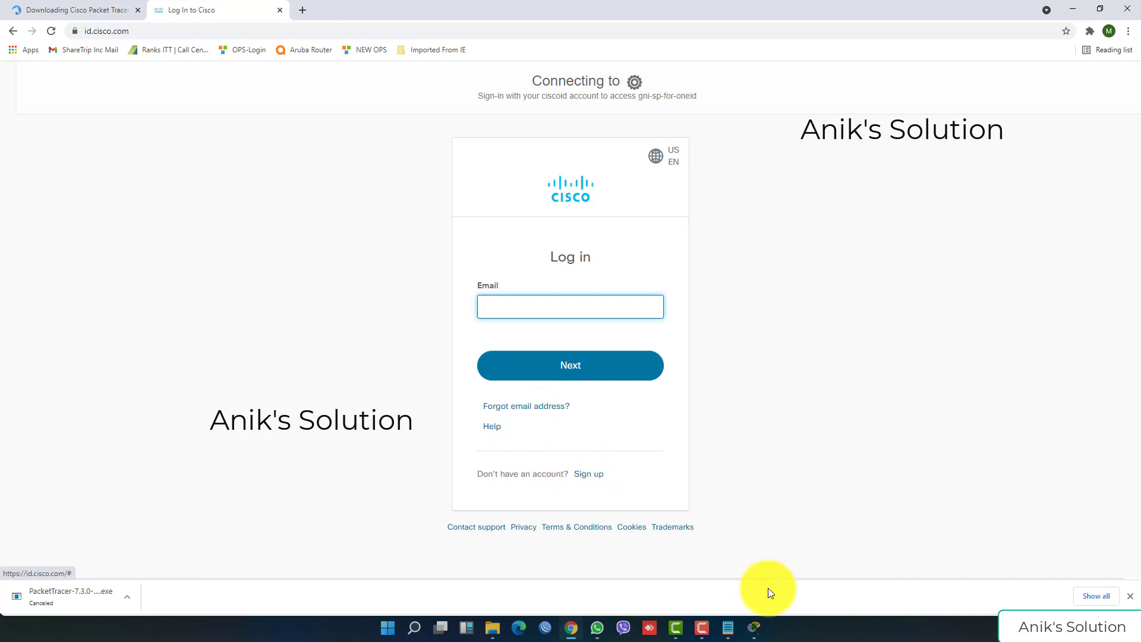
Step: Type 'Please sign Up hare' in the notes and shift the Notepad window right to reveal the login page
left_click(728, 627)
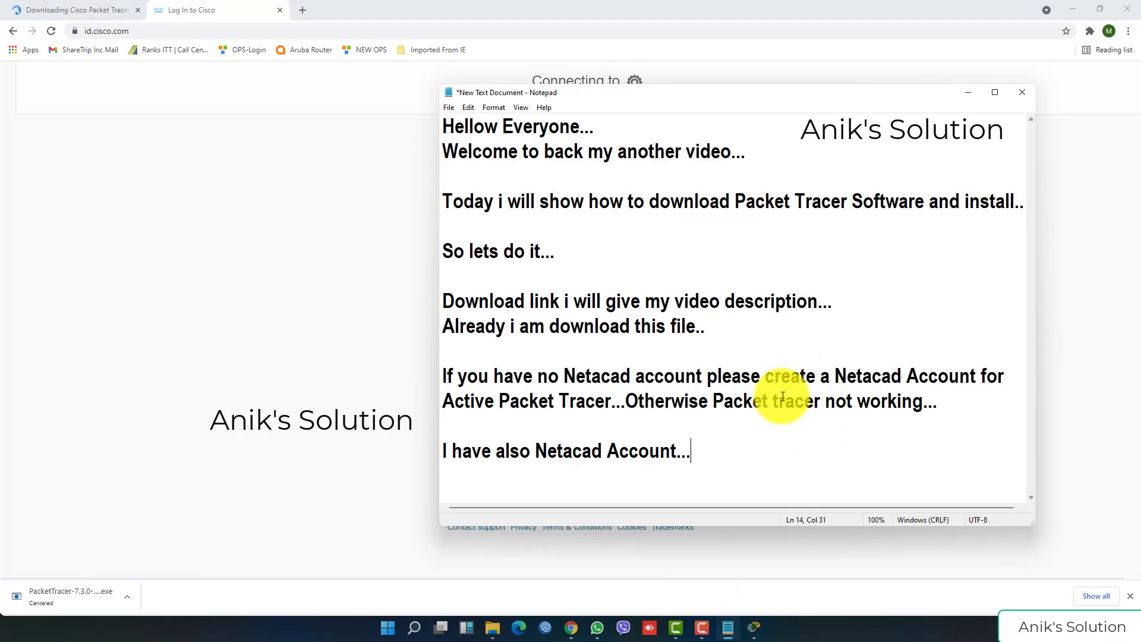
type("Please si")
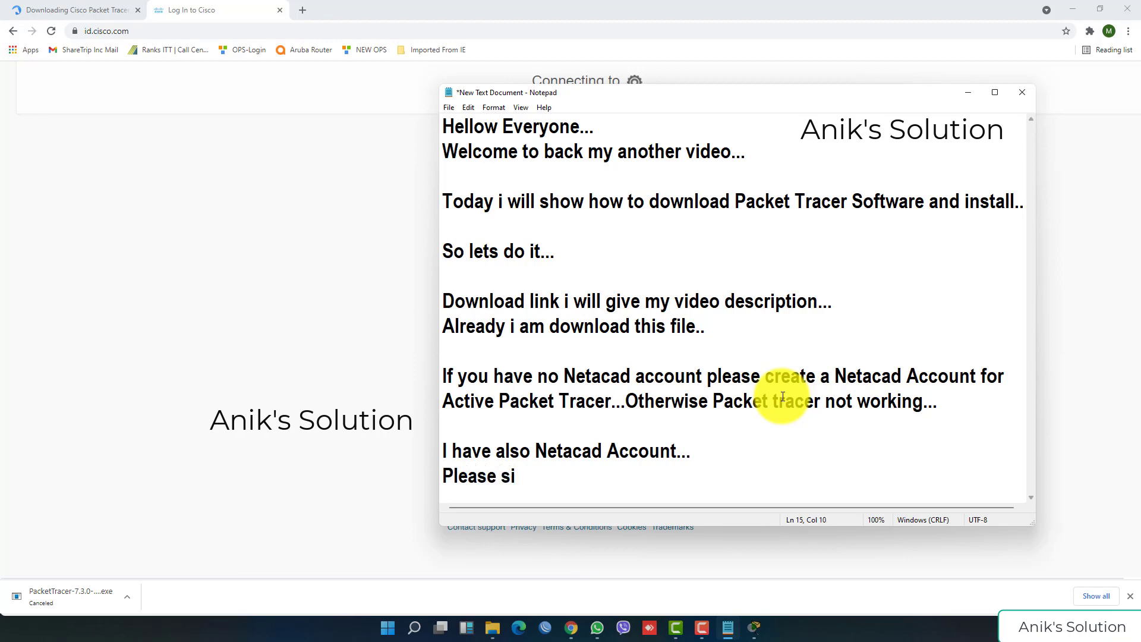
left_click_drag(706, 97, 896, 87)
type("gn ")
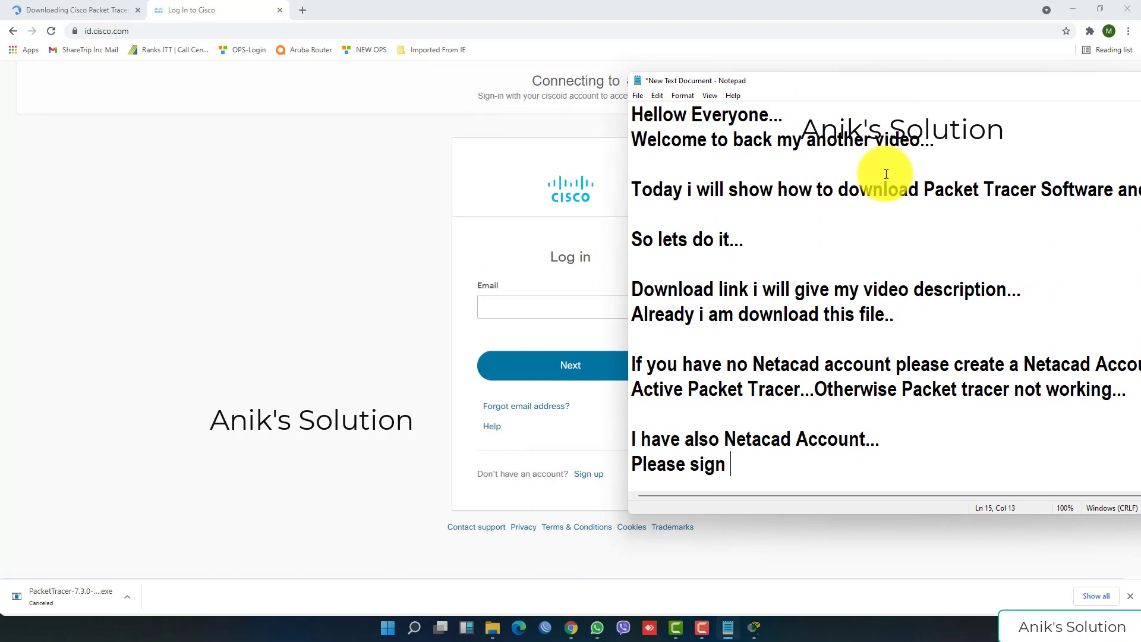
type("Up hare.....")
Step: Log in to Cisco ID with the account's e-mail address and password
left_click(496, 308)
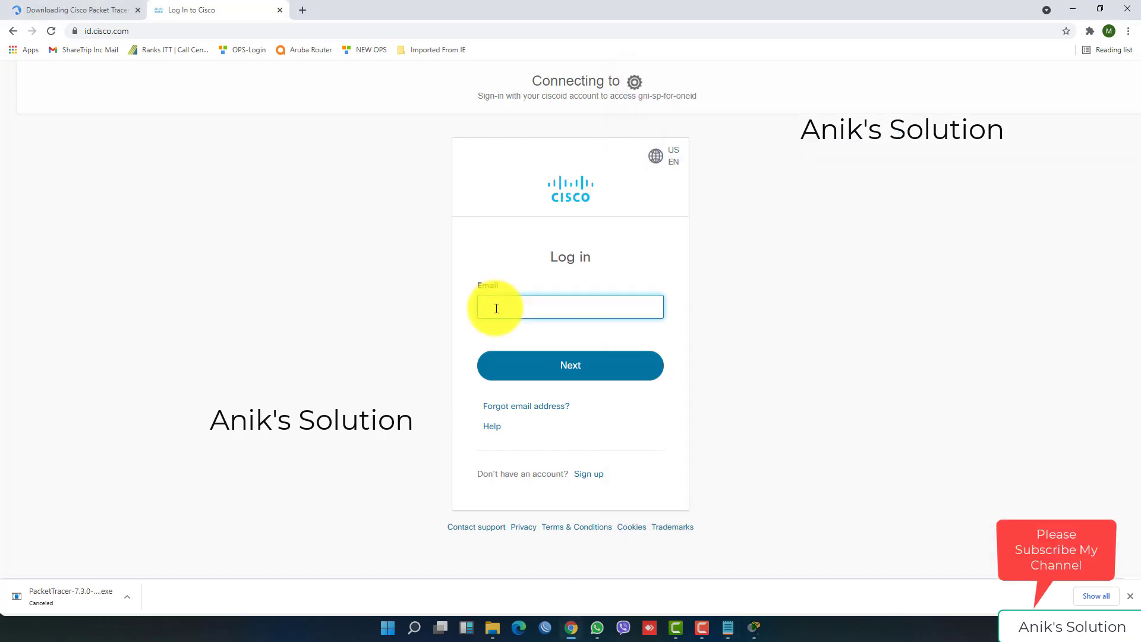
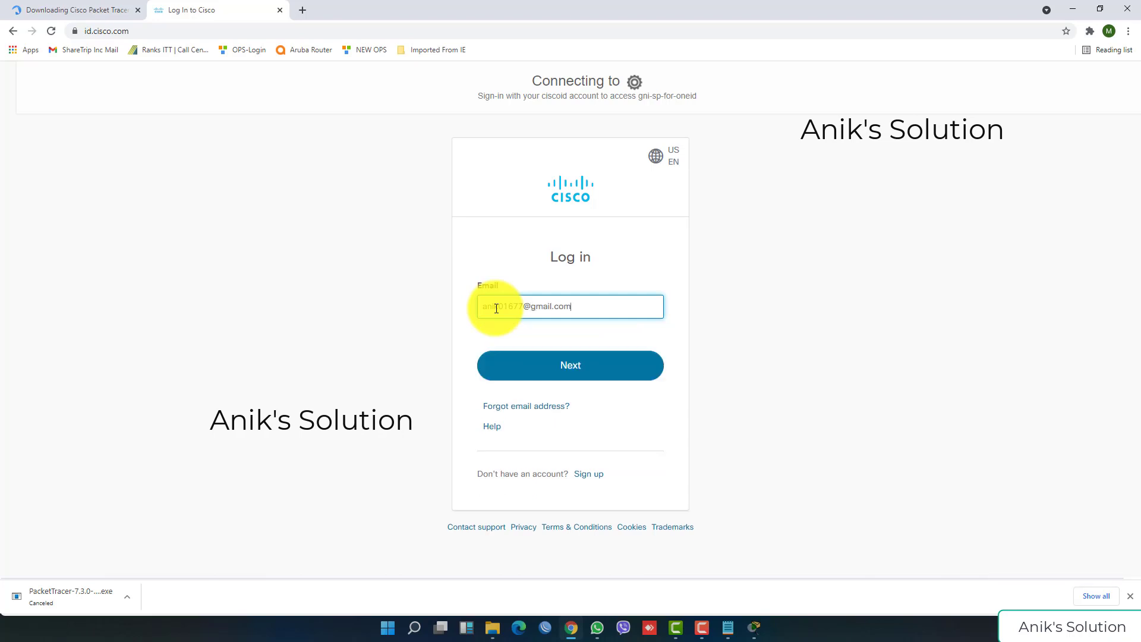
left_click(549, 371)
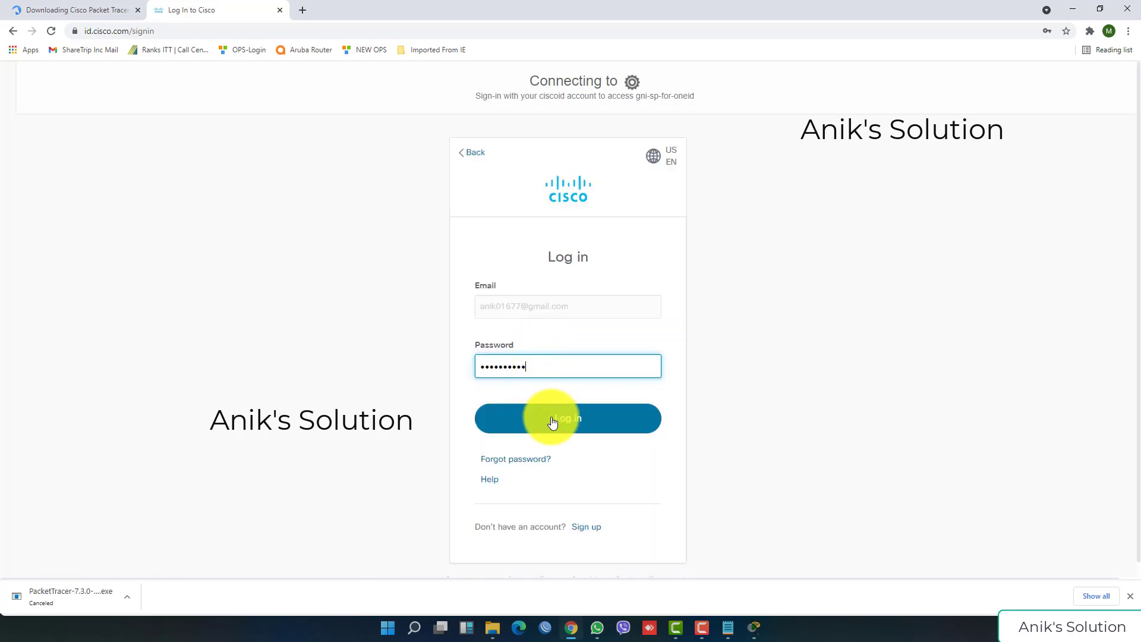
left_click(553, 422)
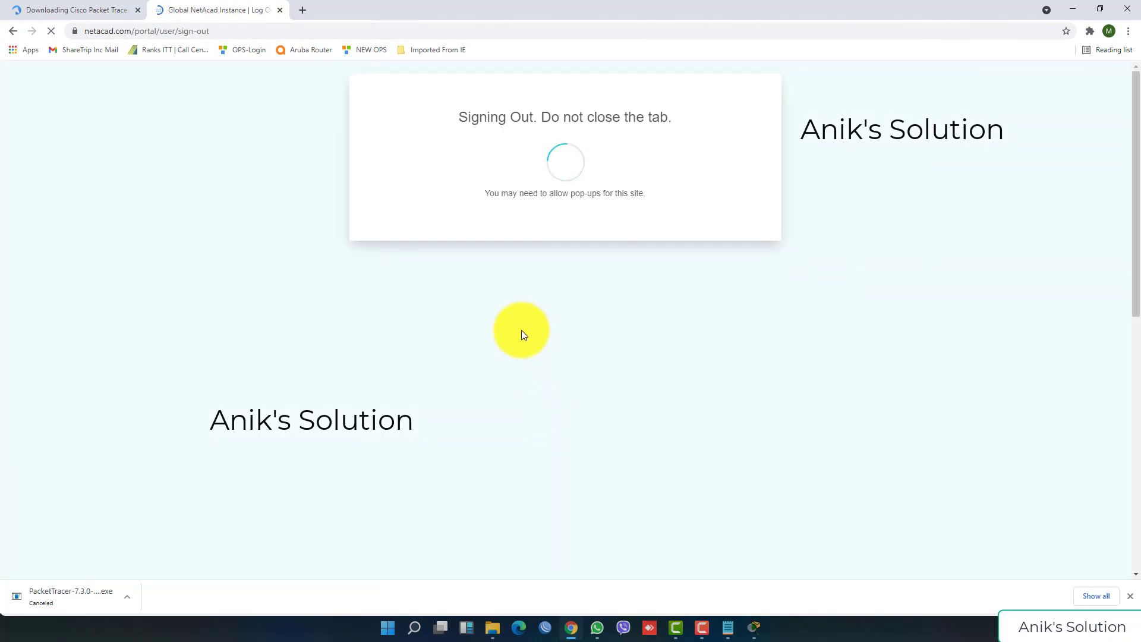
Step: Enter the account e-mail and password in Packet Tracer's netacad.com Login window and log in
mouse_move(755, 633)
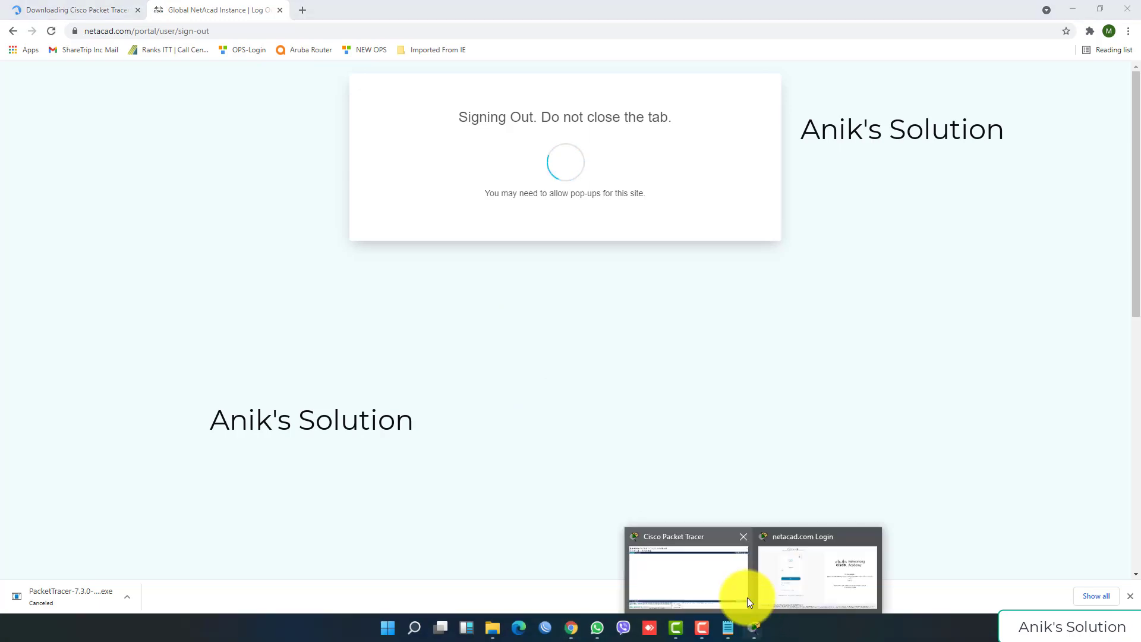
left_click(793, 585)
left_click(313, 269)
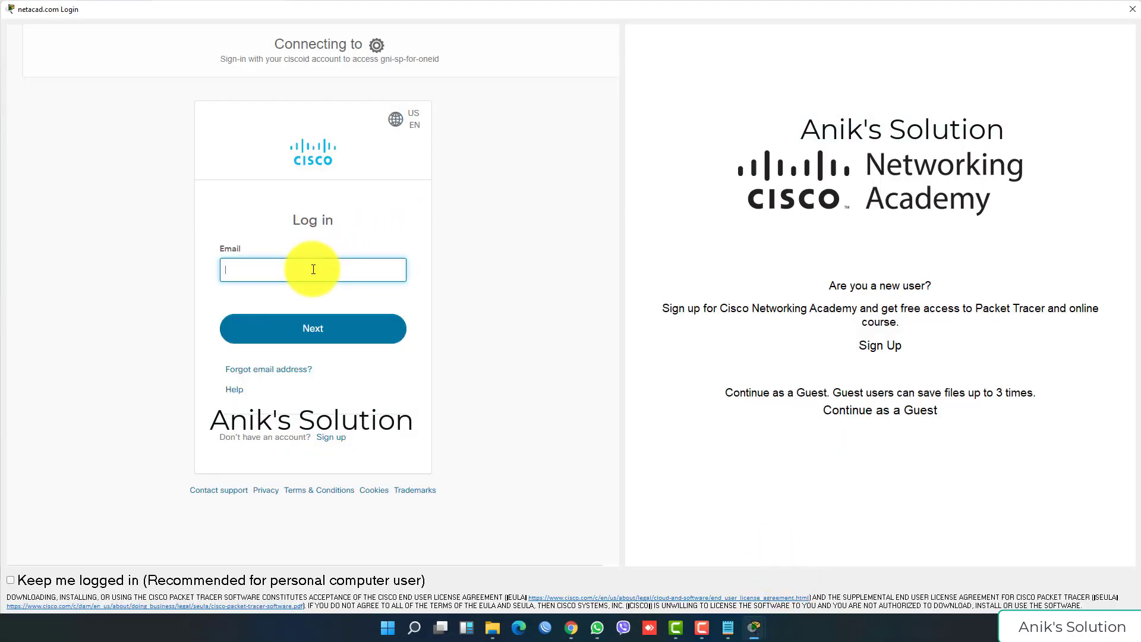
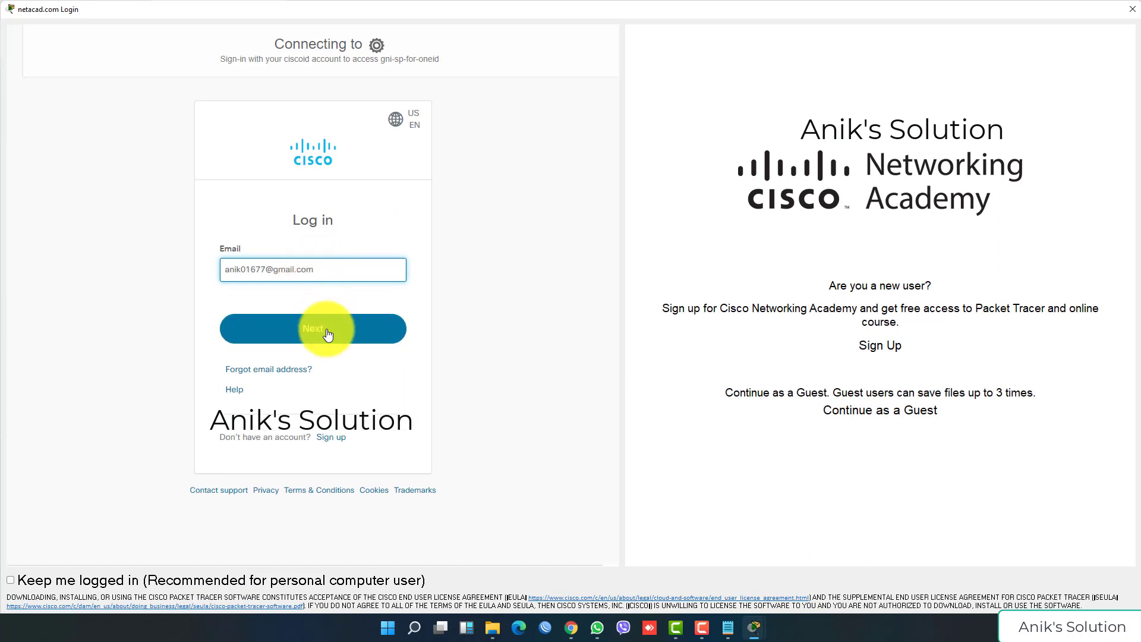
left_click(327, 329)
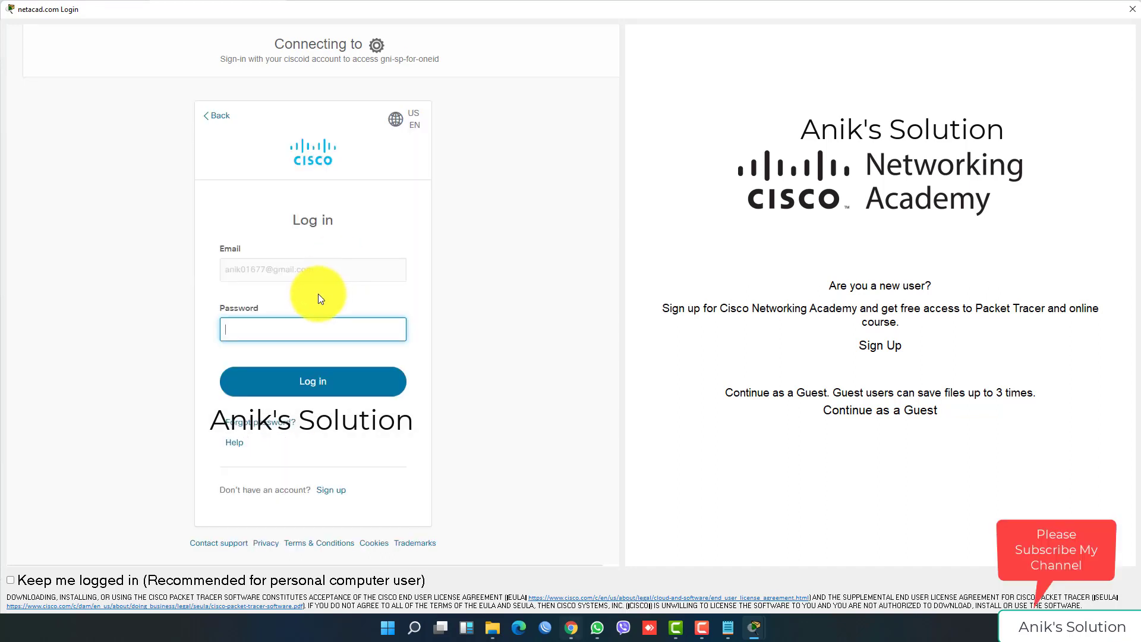
type("••••••••••")
key("Return")
left_click(322, 368)
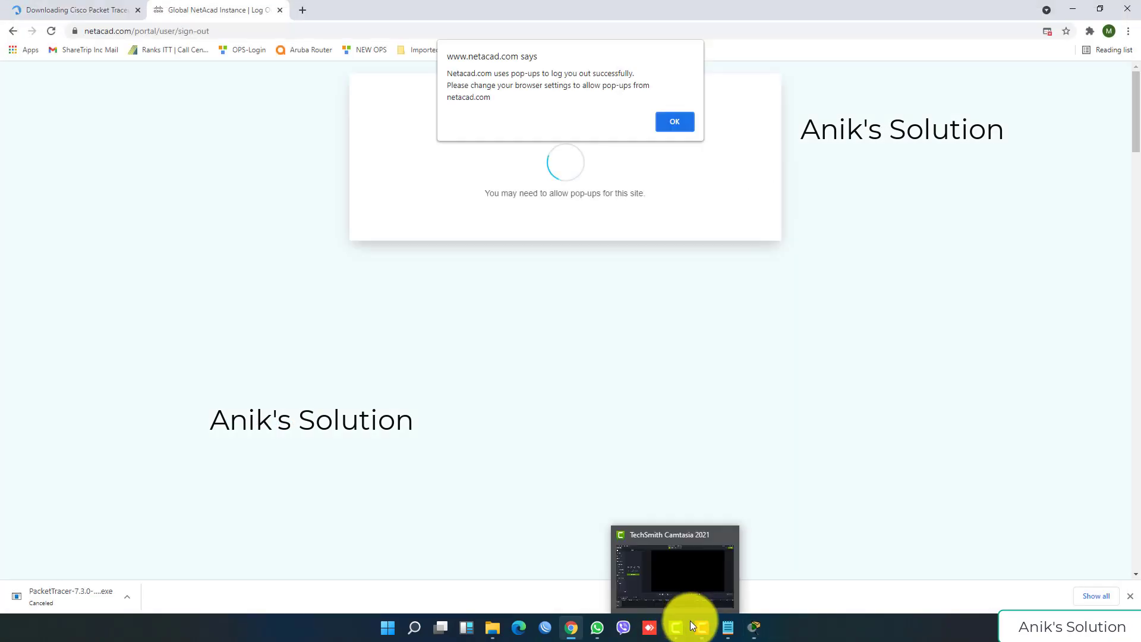
left_click(674, 122)
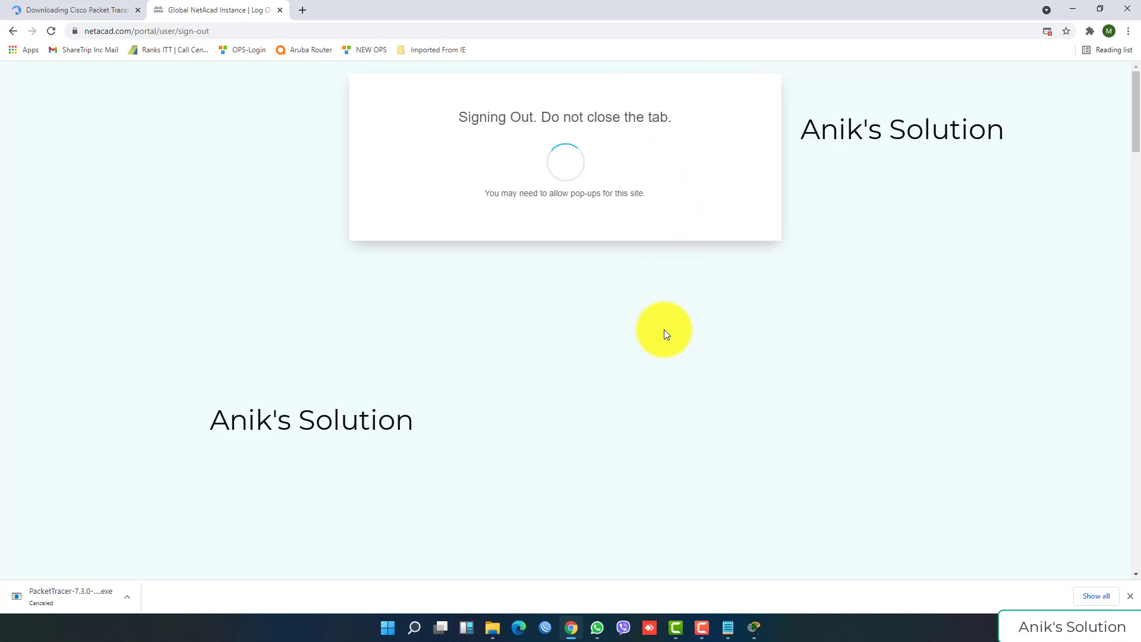
left_click(754, 625)
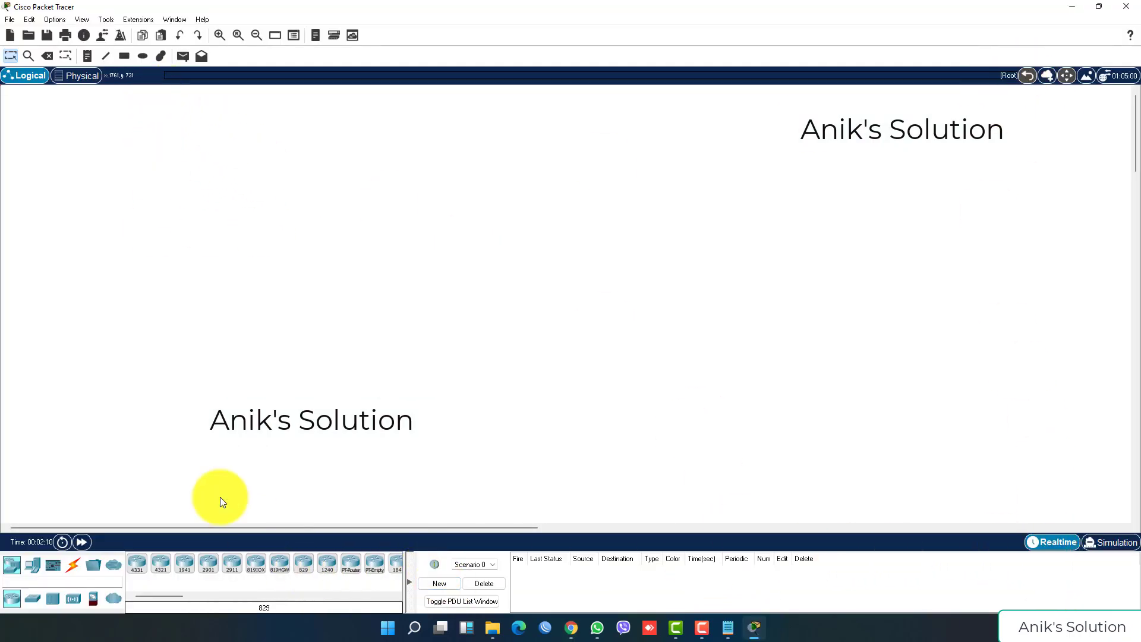
left_click(199, 18)
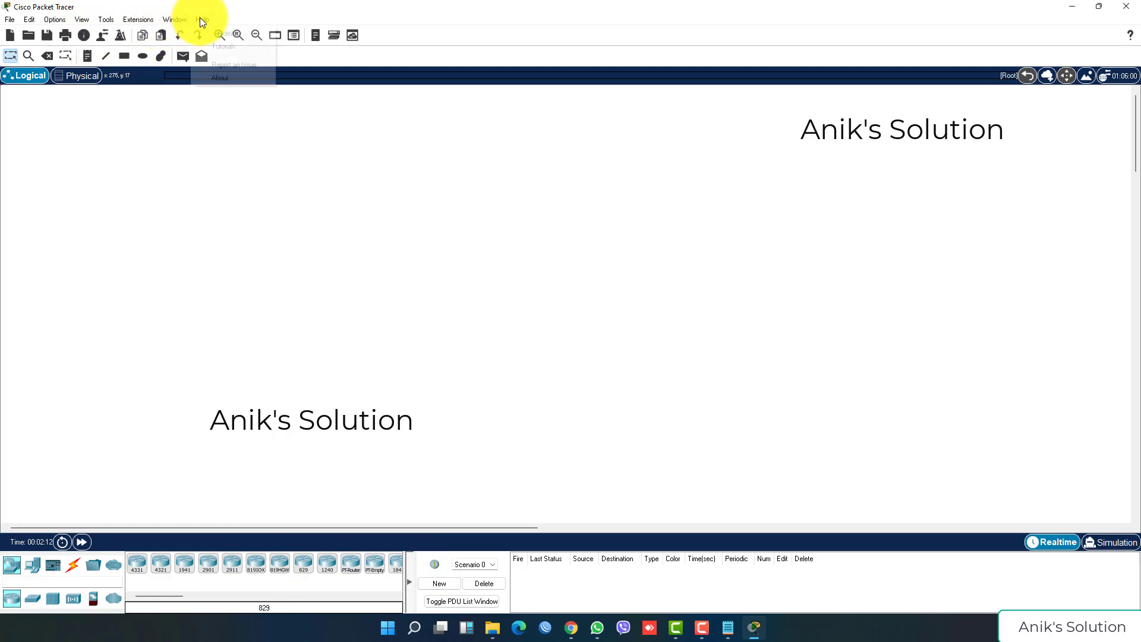
mouse_move(176, 21)
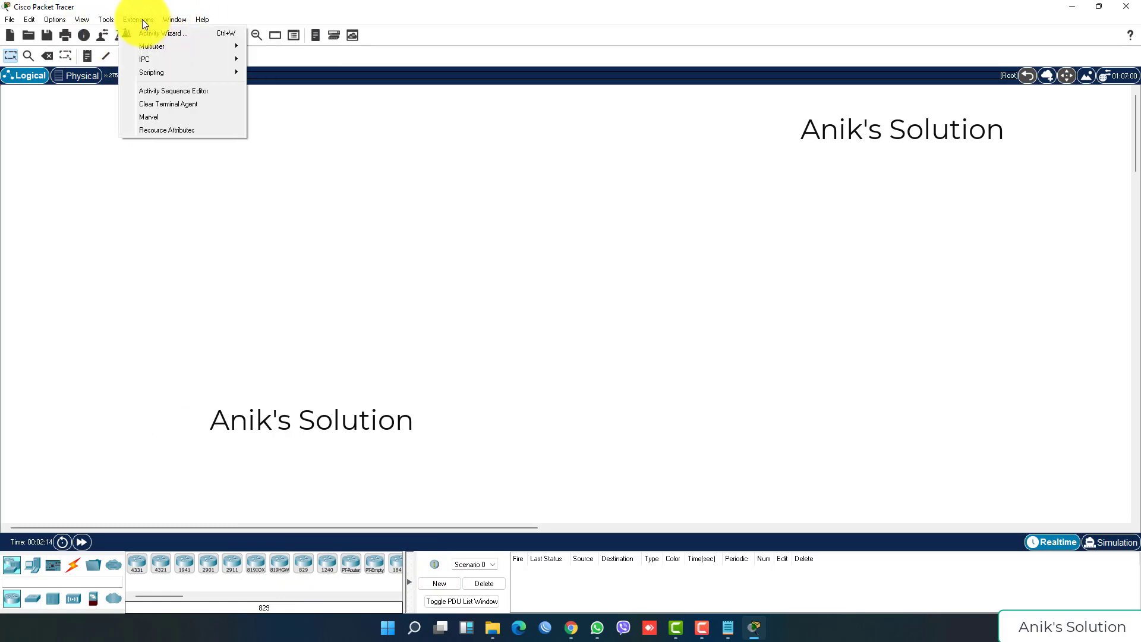
mouse_move(86, 21)
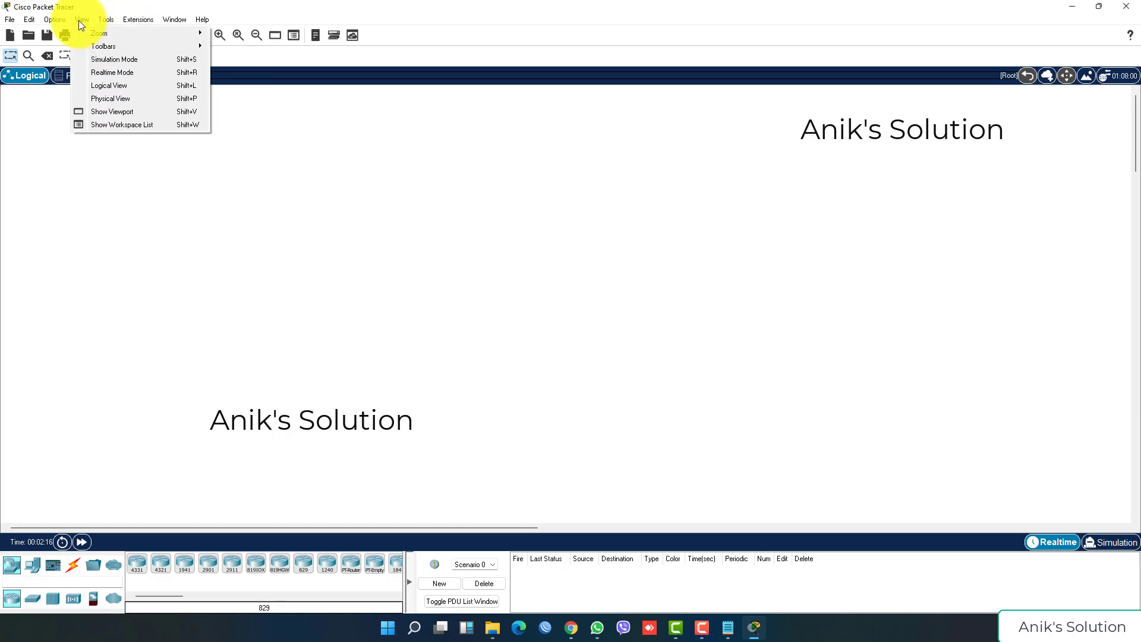
mouse_move(8, 24)
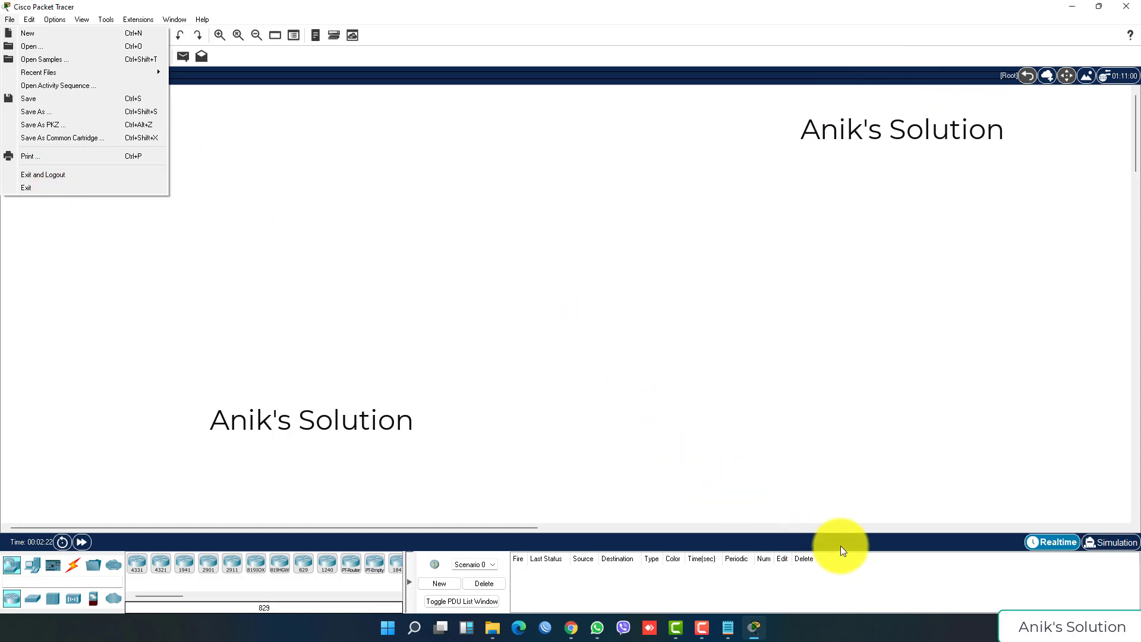
left_click(731, 626)
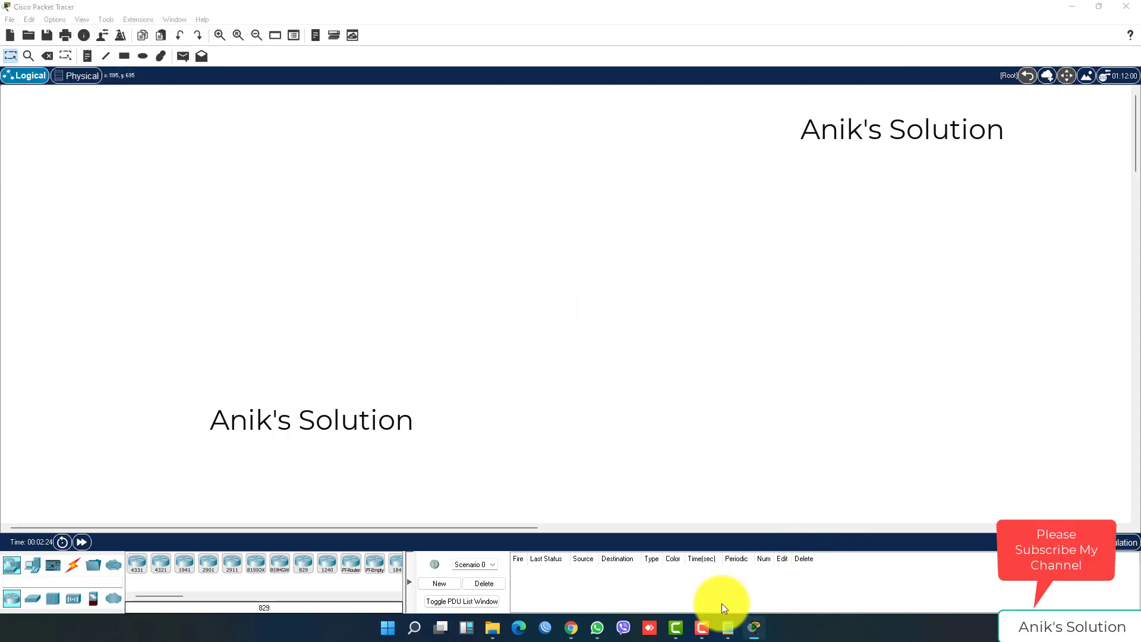
Step: Add the line 'Now Netacad account active..If you not active then you only use this 7 days.' to the notes
left_click(728, 626)
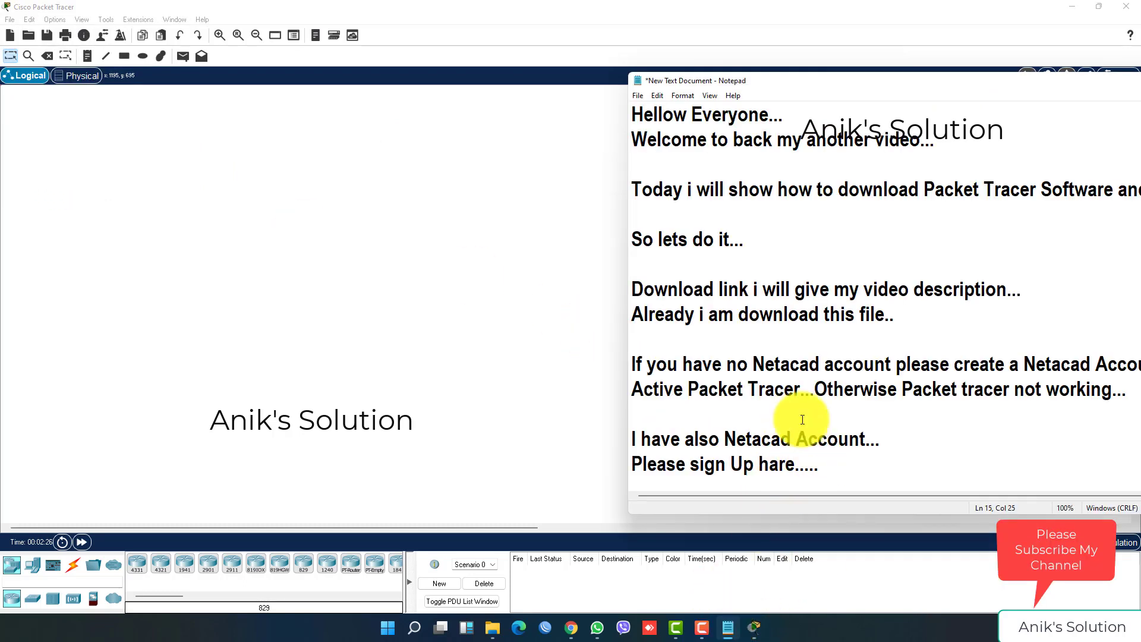
key("Return")
key("Return")
key("Return")
key("Return")
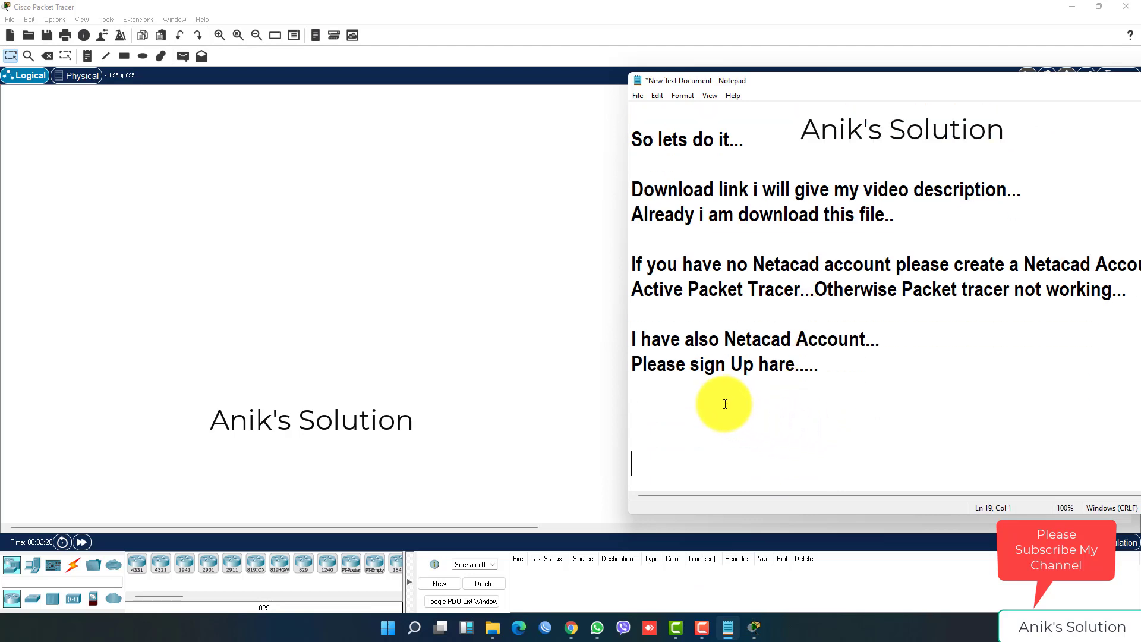
key("BackSpace")
key("BackSpace")
type("Now")
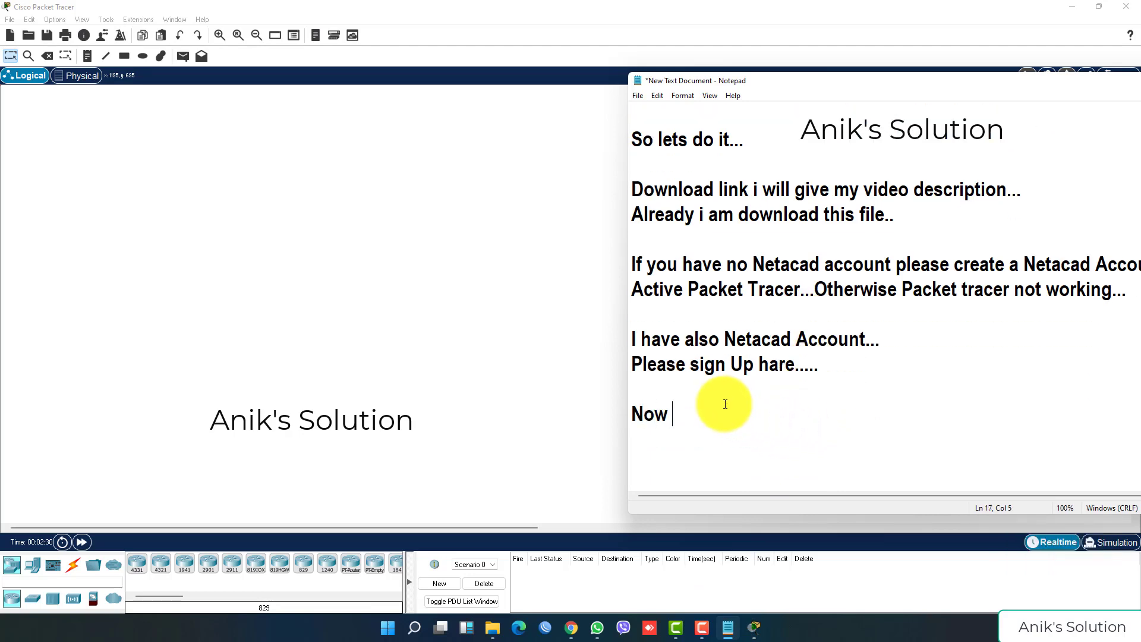
type(" Netacad account ac")
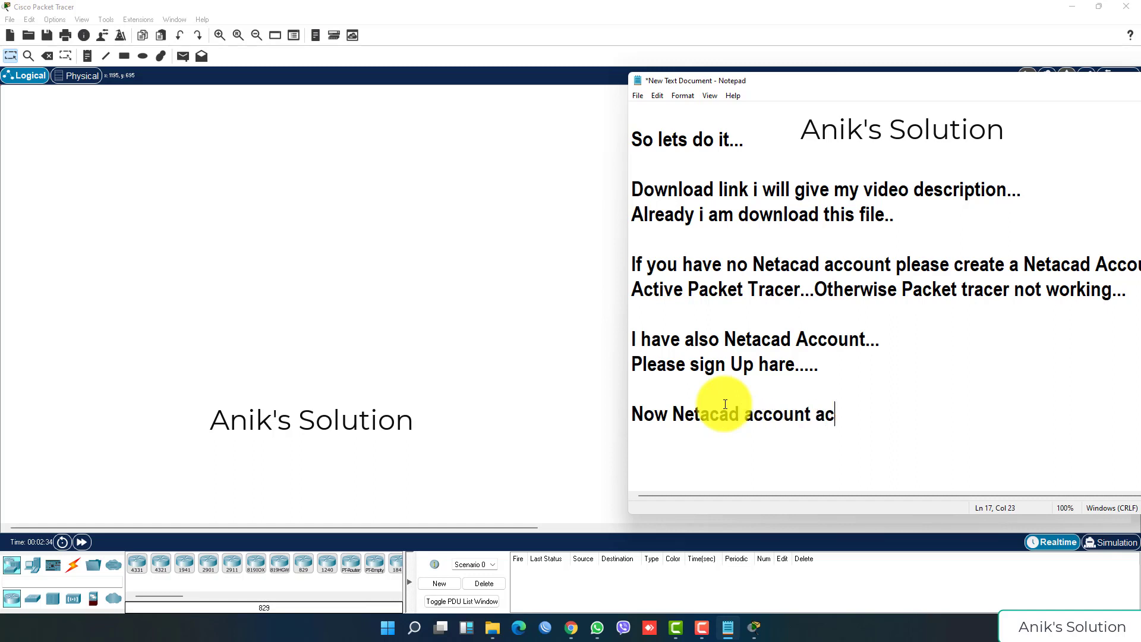
type("tive..If yo")
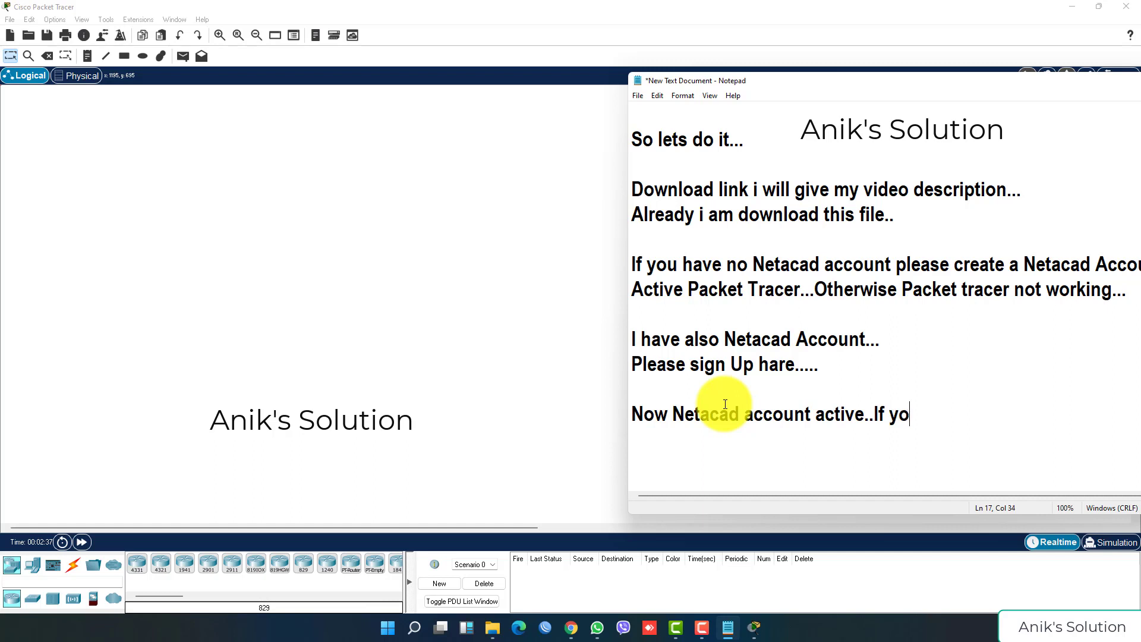
type("u not active")
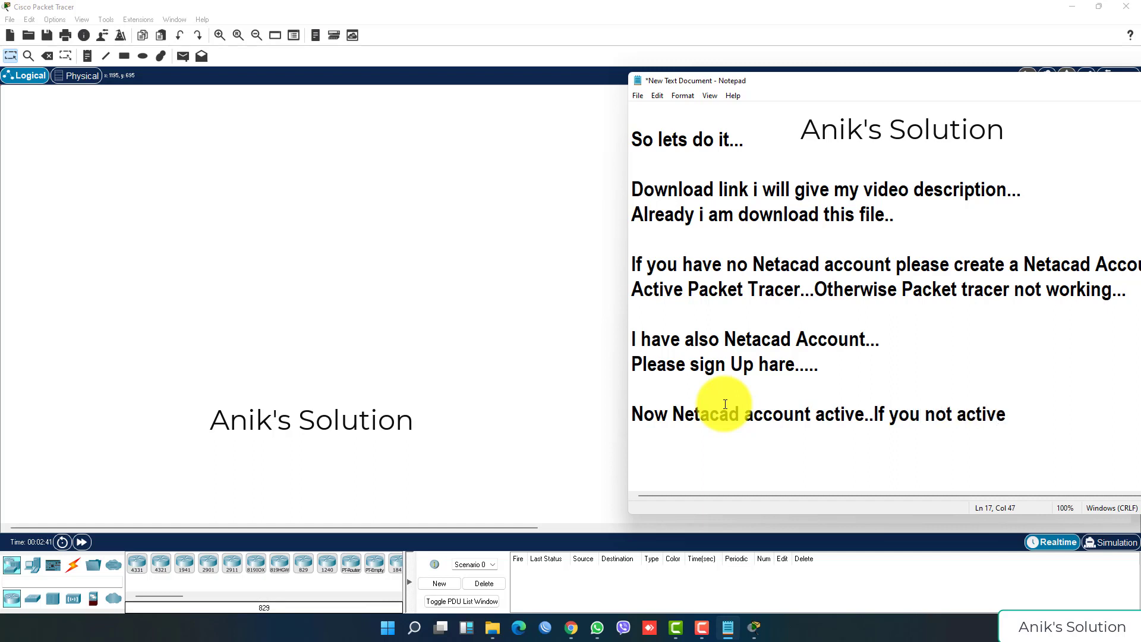
type(" then you onl")
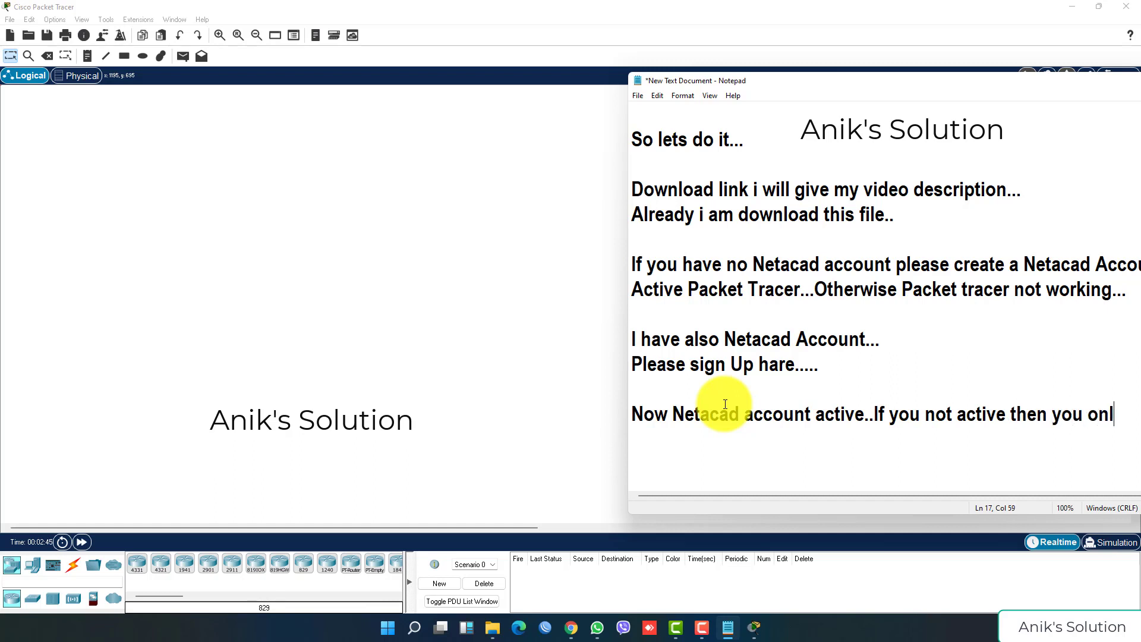
type("y use this ")
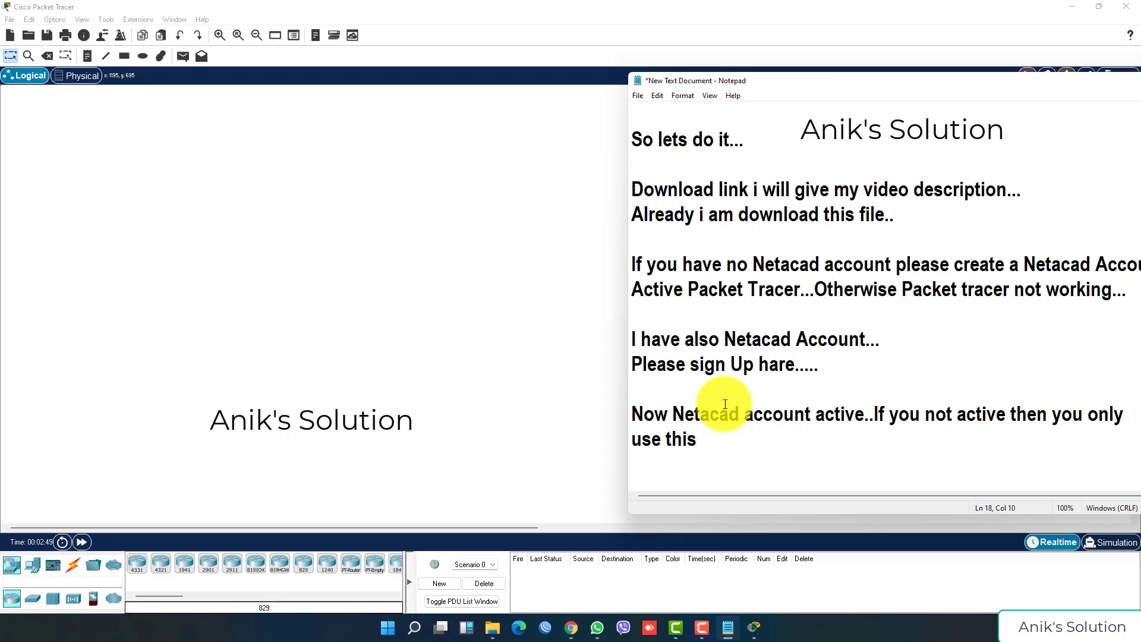
type("7 days....")
left_click(538, 350)
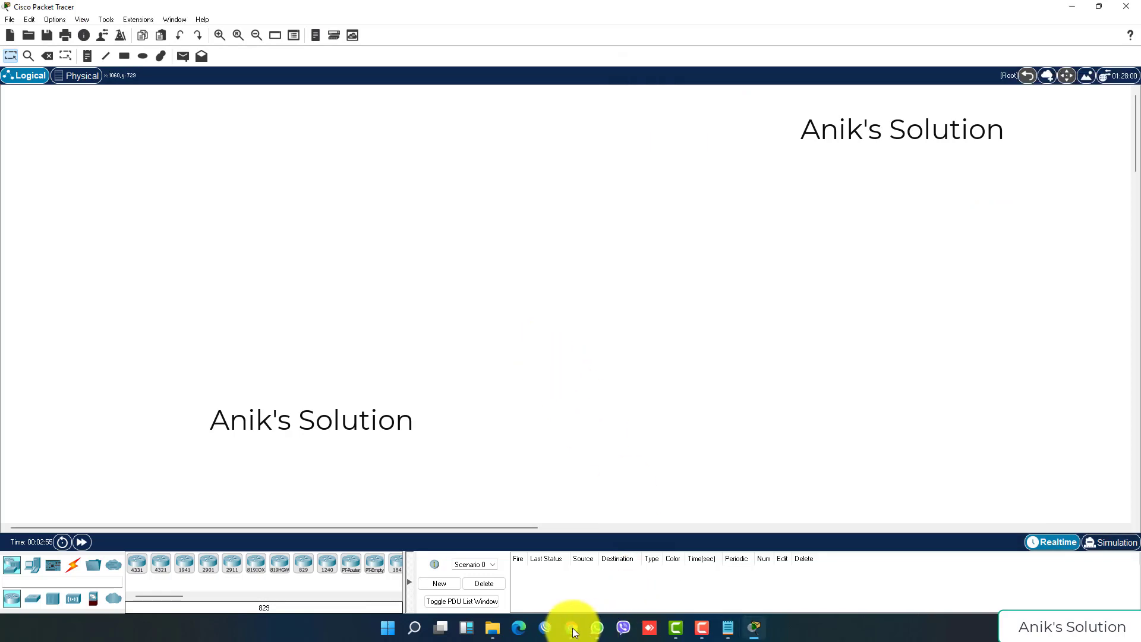
Step: Reload and then close the NetAcad sign-out tab in Chrome
left_click(571, 628)
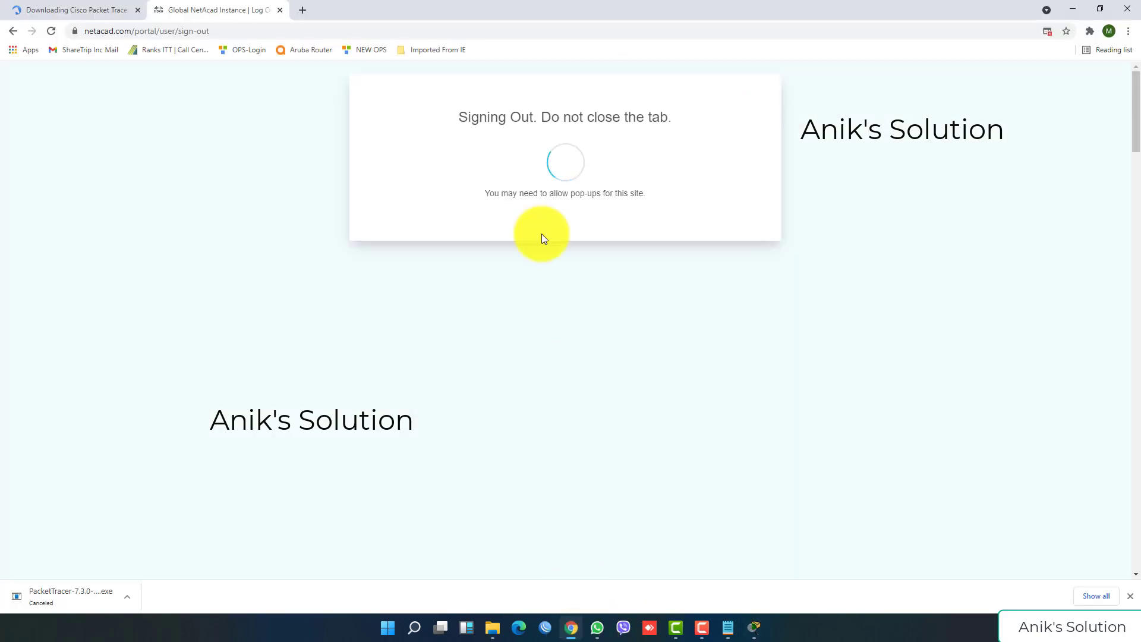
left_click(52, 31)
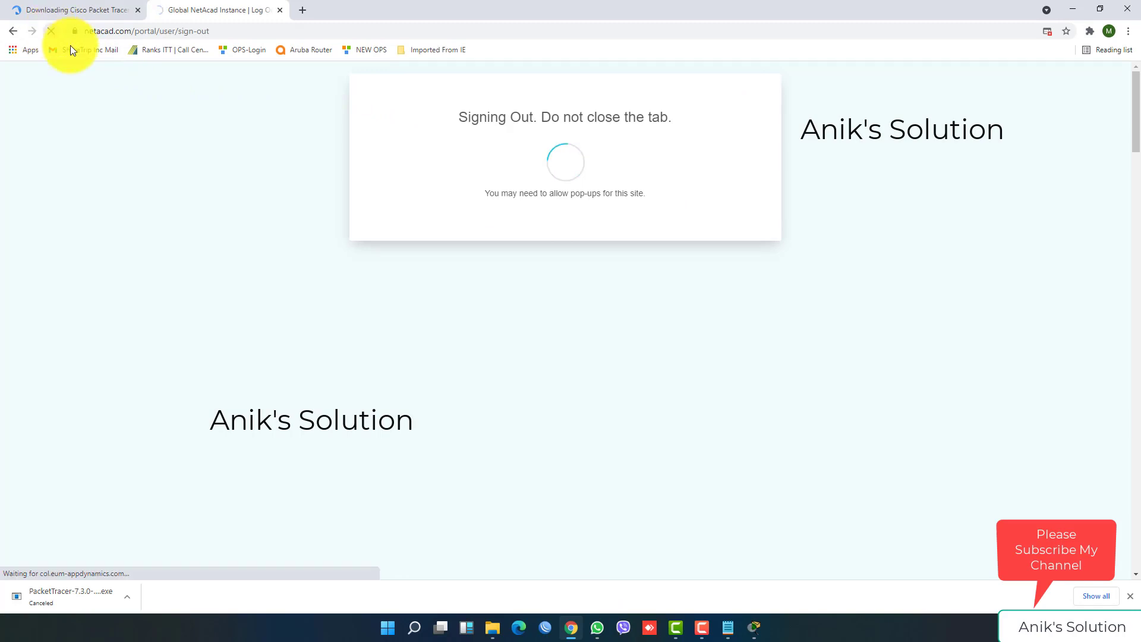
left_click(280, 9)
Step: Search 'netacad' in a new tab, open the NetAcad Get started result, and show the login options
left_click(157, 10)
left_click(178, 33)
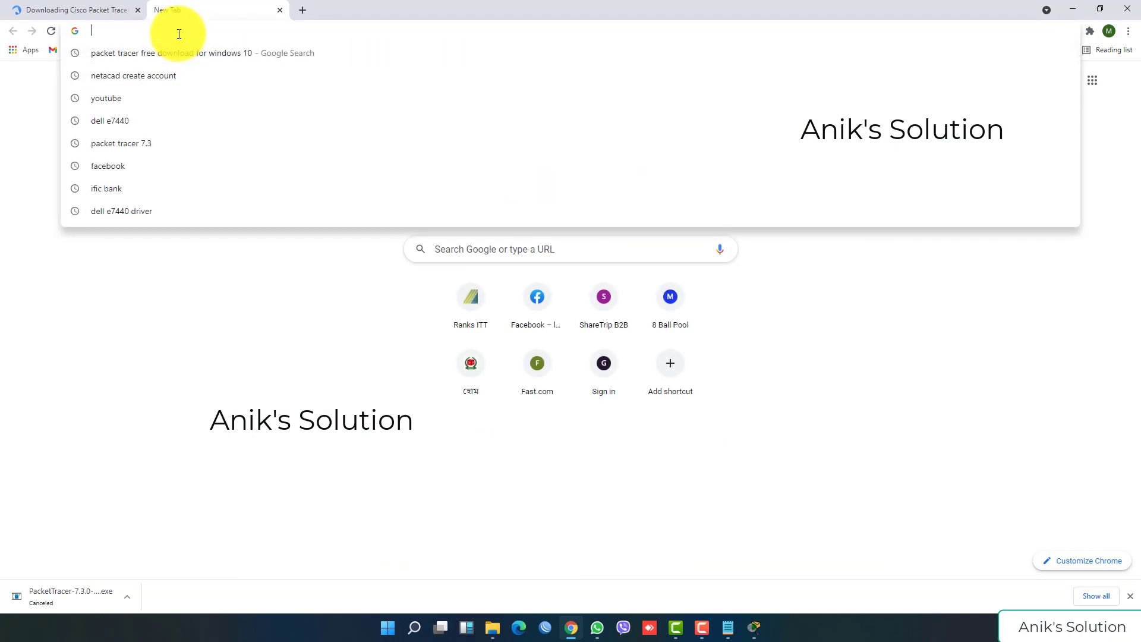
type("netacad")
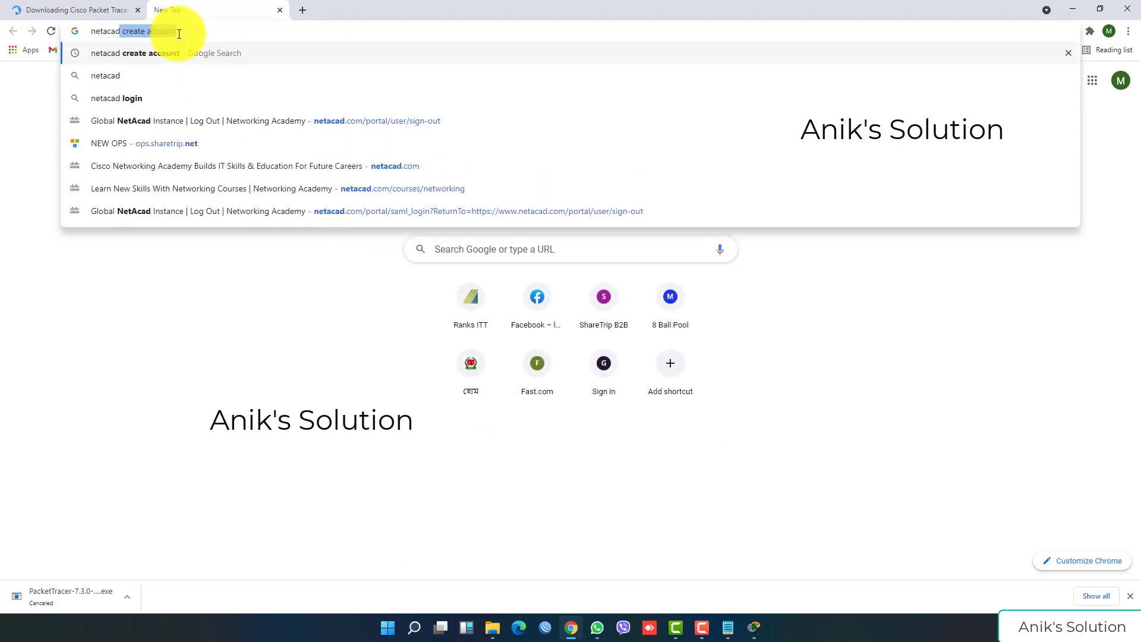
key("Return")
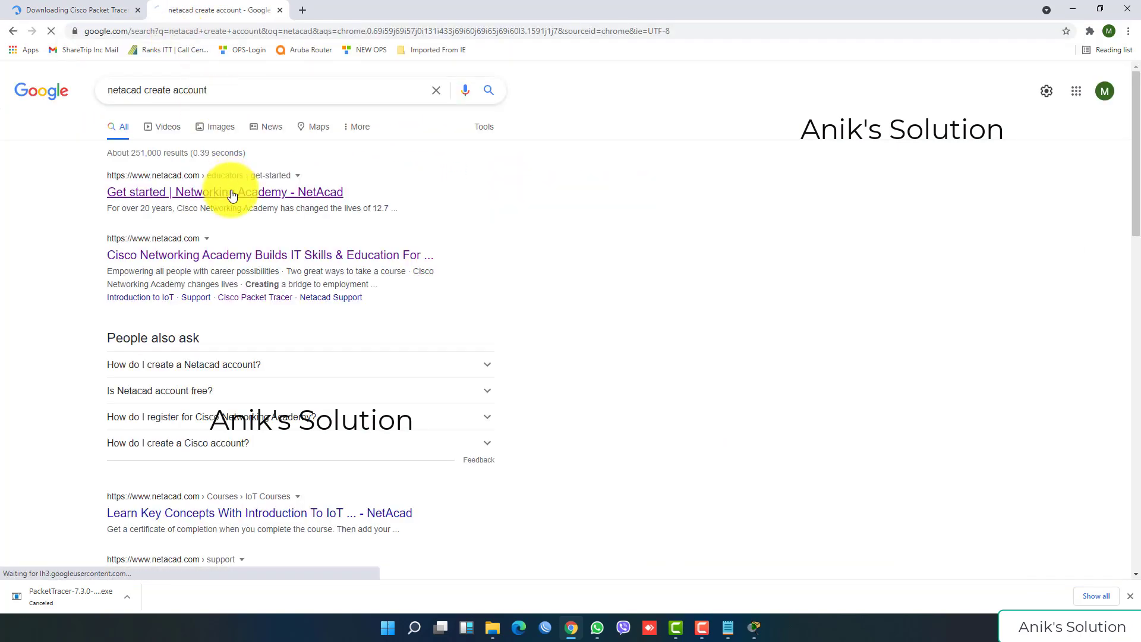
left_click(231, 192)
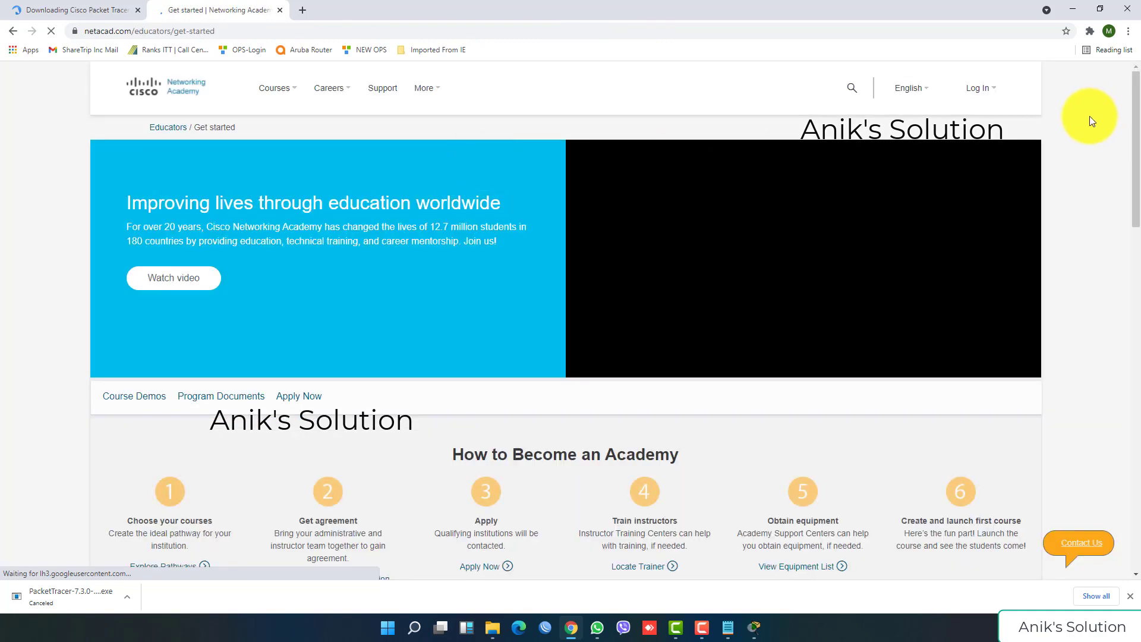
left_click(981, 89)
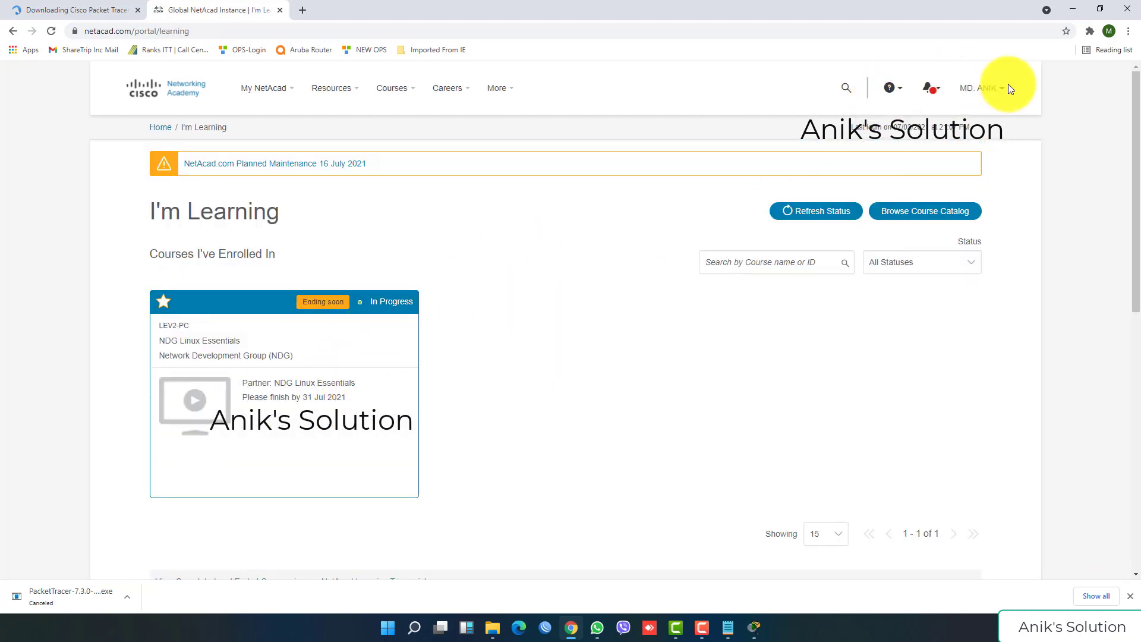
Step: Browse the Netacad page and its learning, resources and course menus
mouse_move(983, 90)
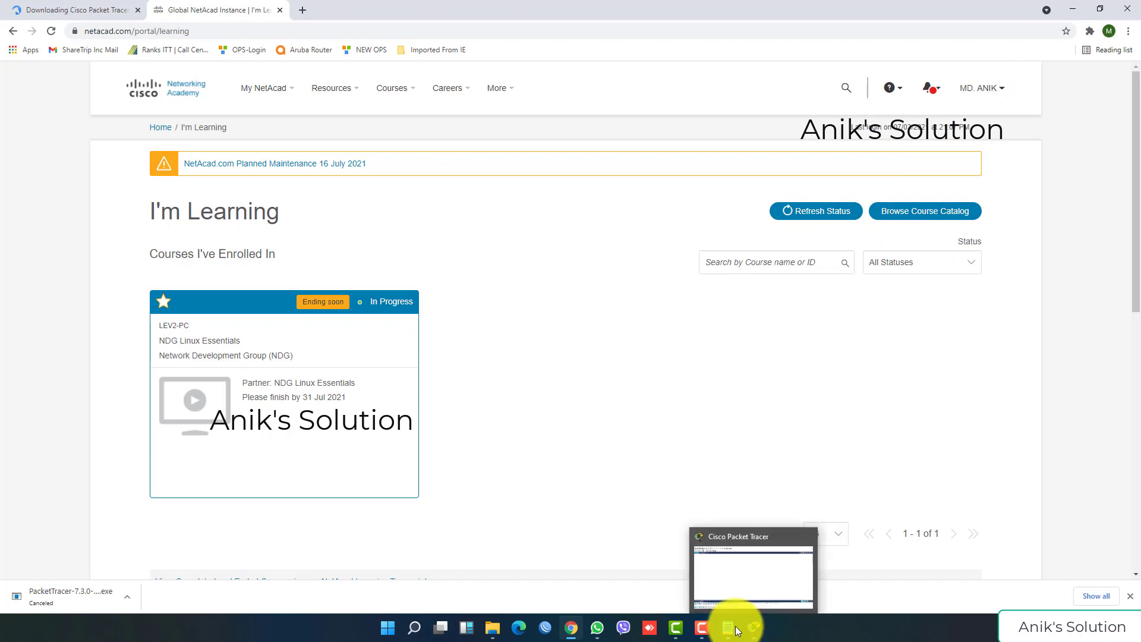
scroll(433, 334, "down", 9)
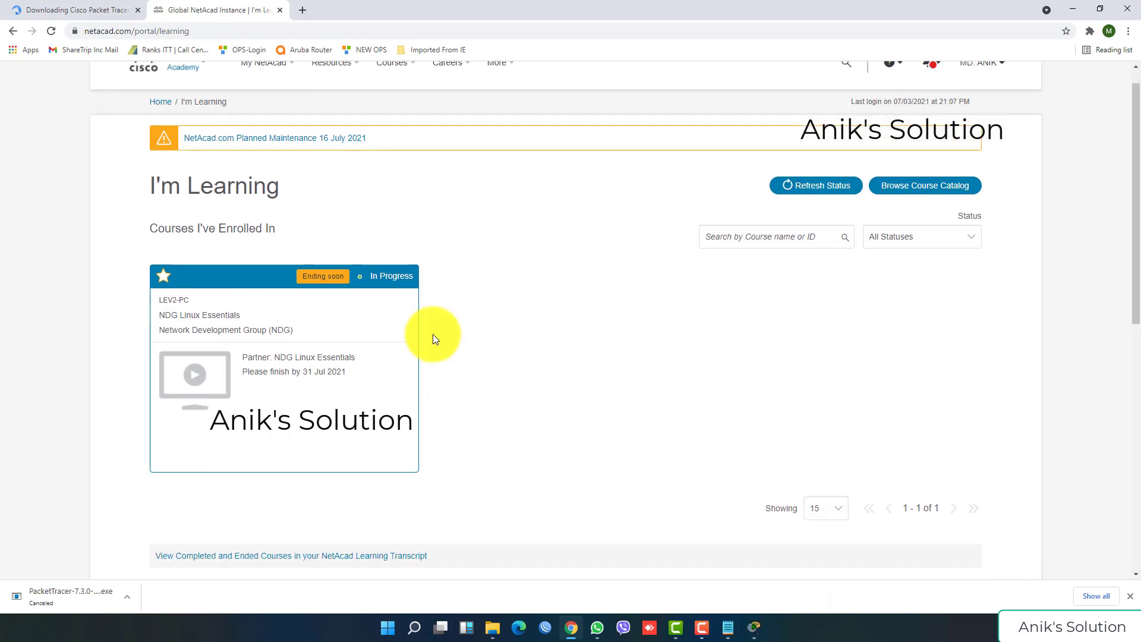
scroll(433, 334, "up", 8)
scroll(426, 328, "down", 8)
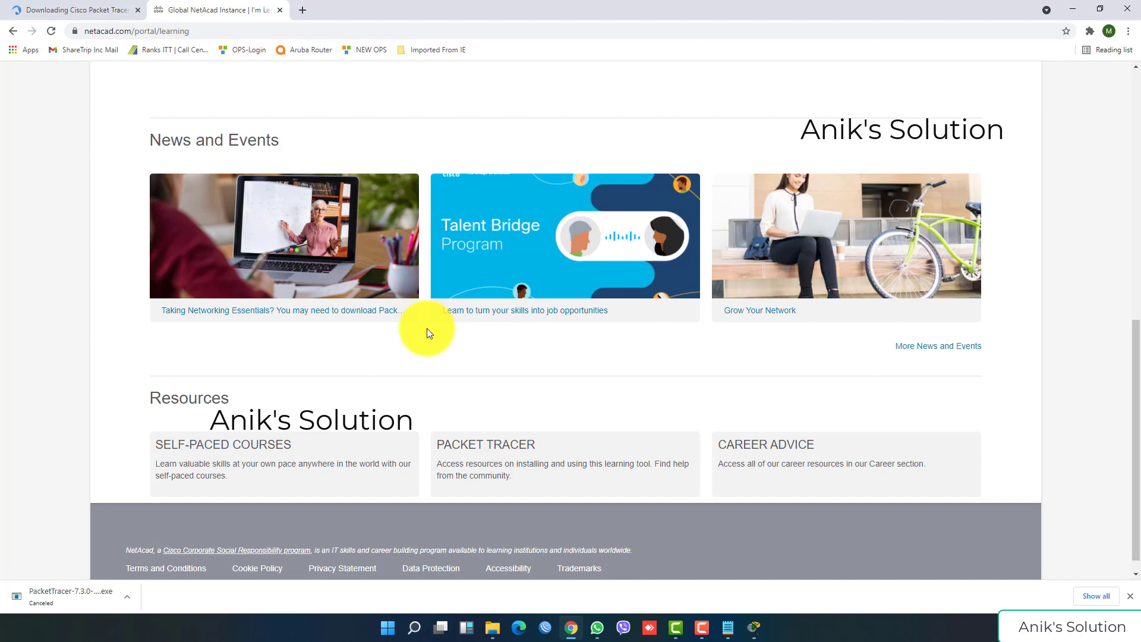
scroll(427, 328, "up", 8)
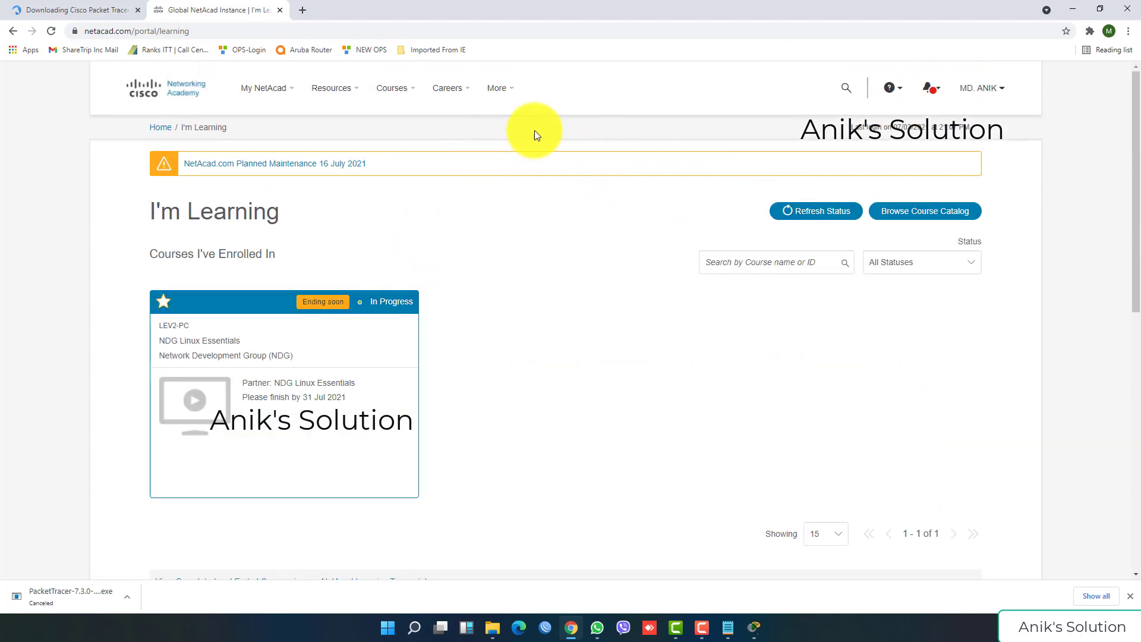
left_click(283, 102)
left_click(328, 108)
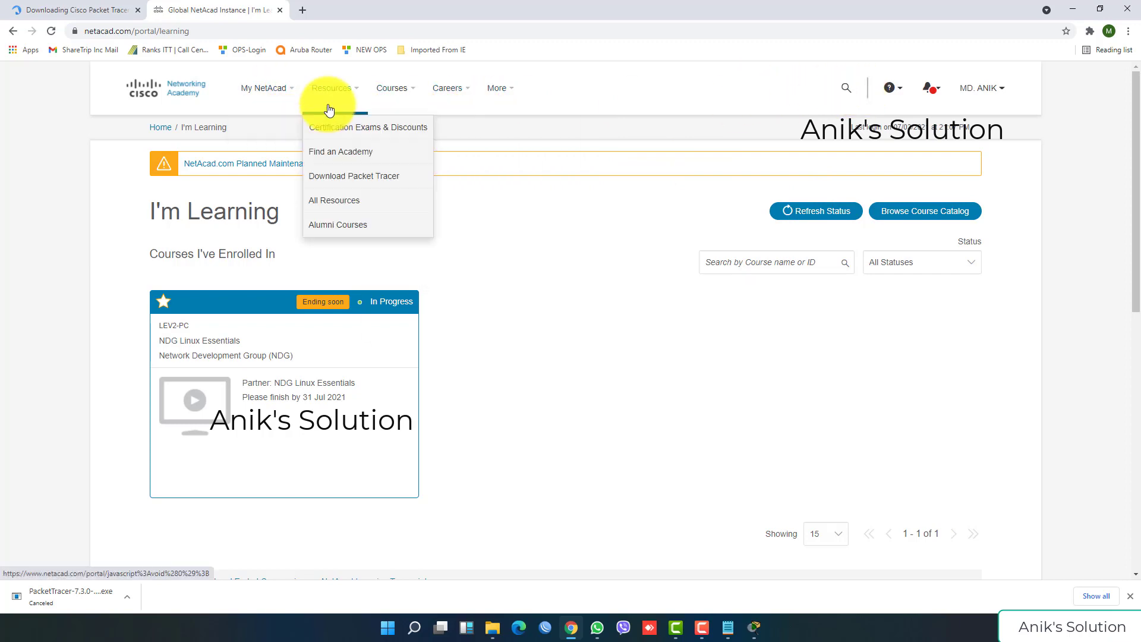
left_click(406, 90)
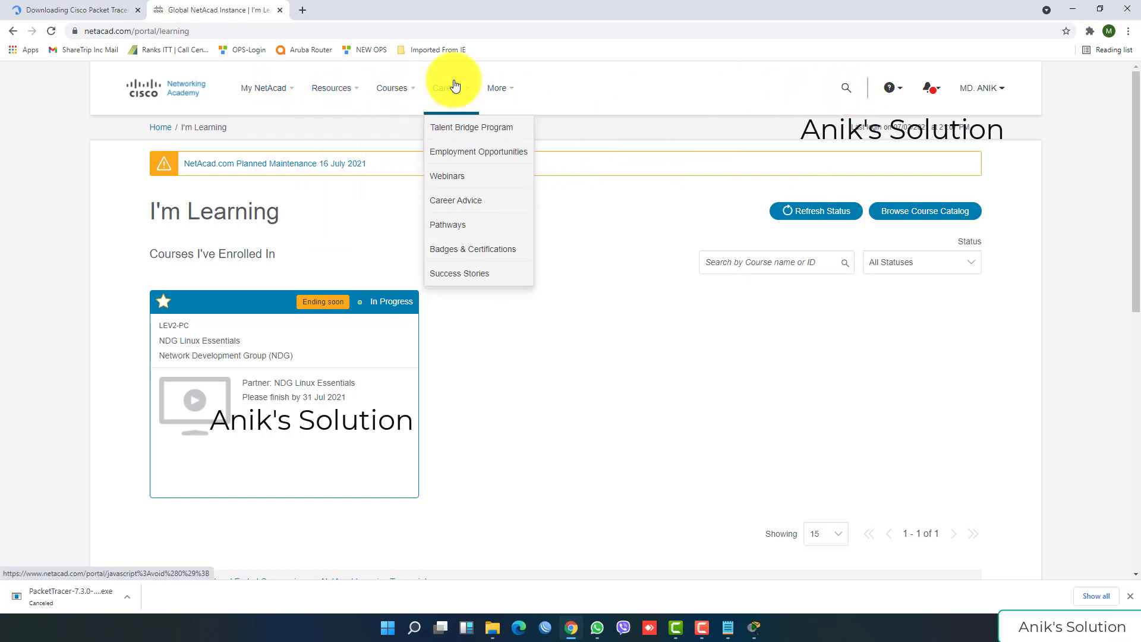
Step: Reload the I'm Learning page, then open Certificates and Letters from the account menu
mouse_move(293, 102)
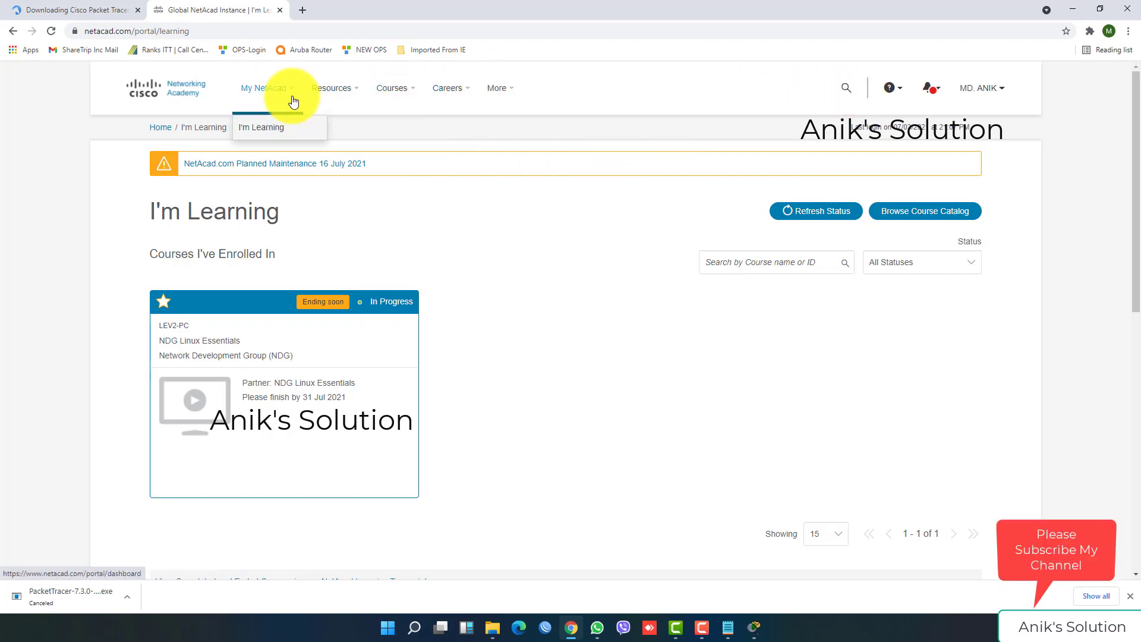
left_click(282, 135)
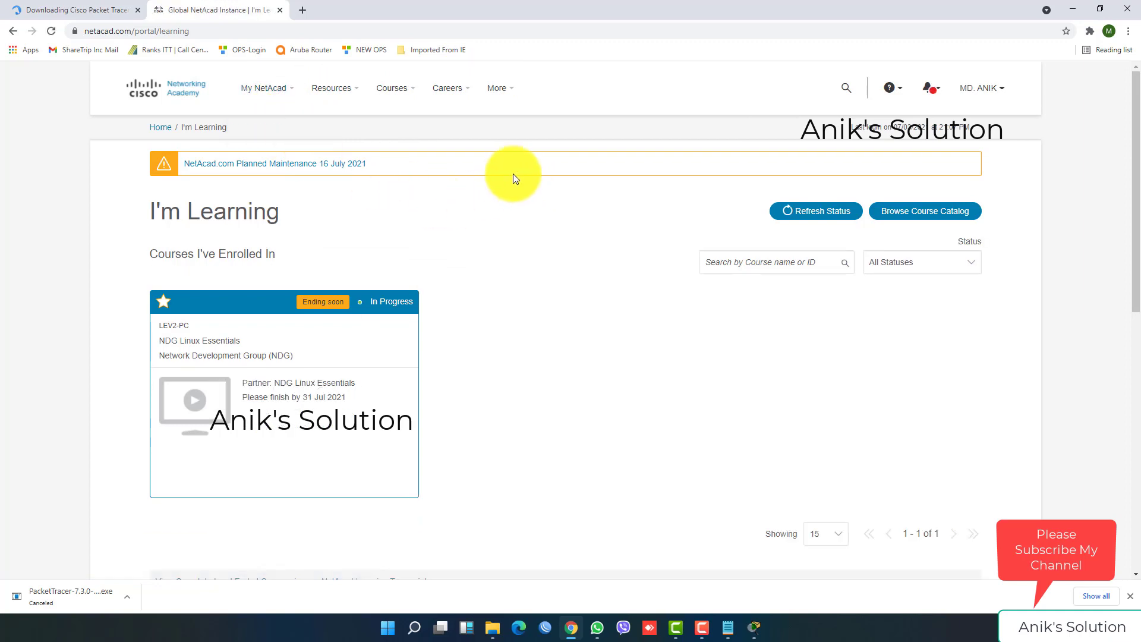
mouse_move(971, 84)
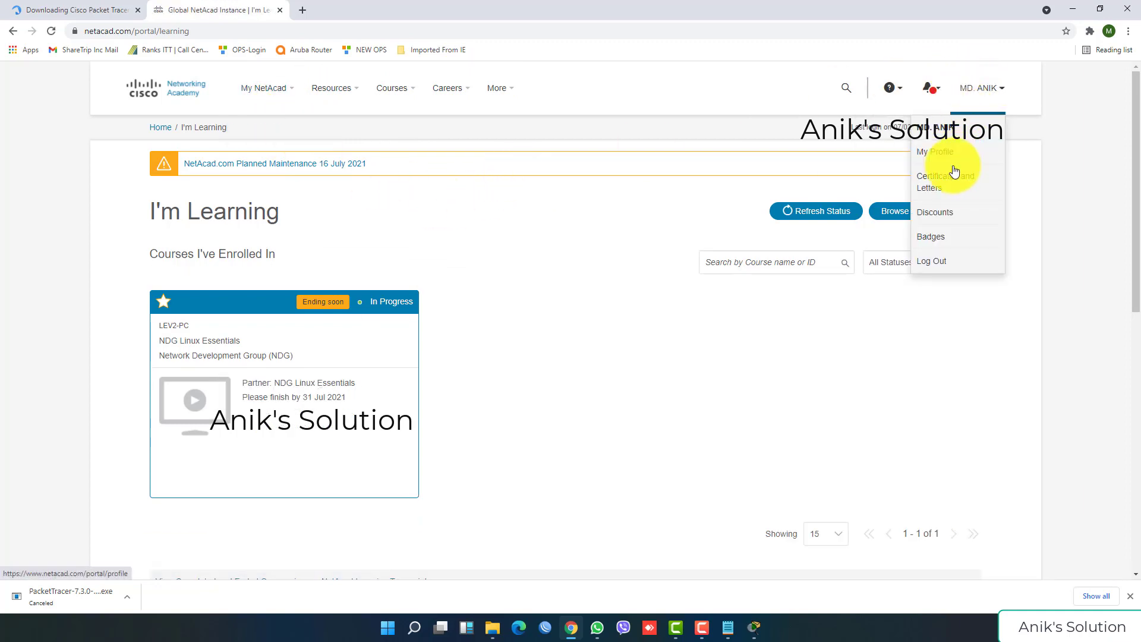
left_click(953, 188)
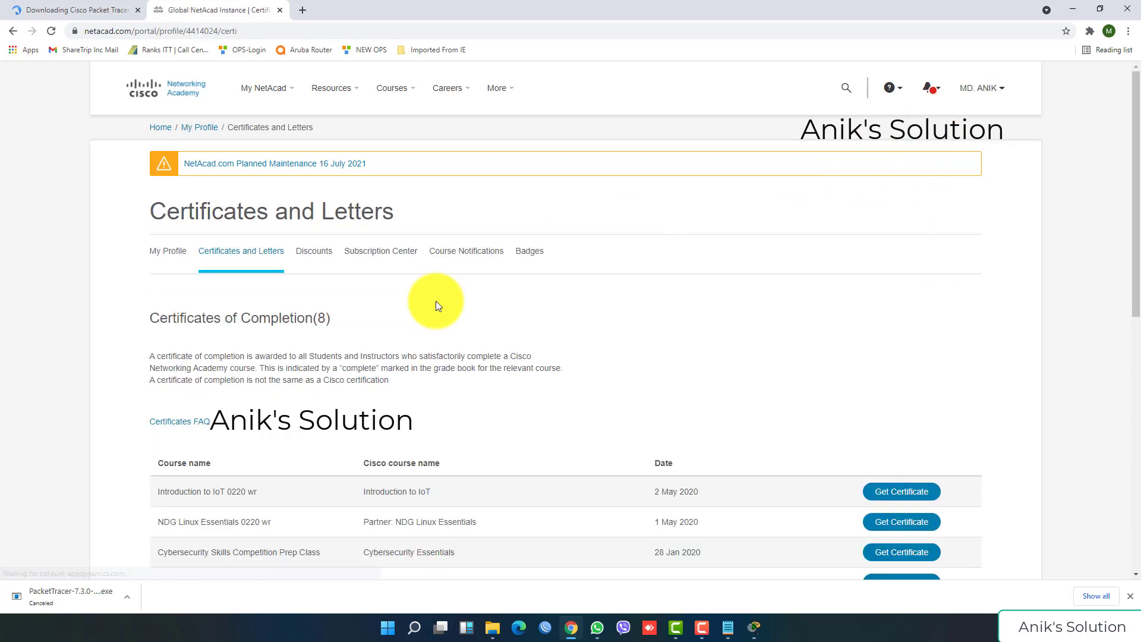
Step: Highlight the completed courses: CCNA 1, CCNA 3, CCNA 4, Cybersecurity Essentials, Skills Competition Prep, NDG Linux, IoT
scroll(391, 356, "down", 4)
scroll(391, 352, "down", 2)
scroll(729, 385, "up", 1)
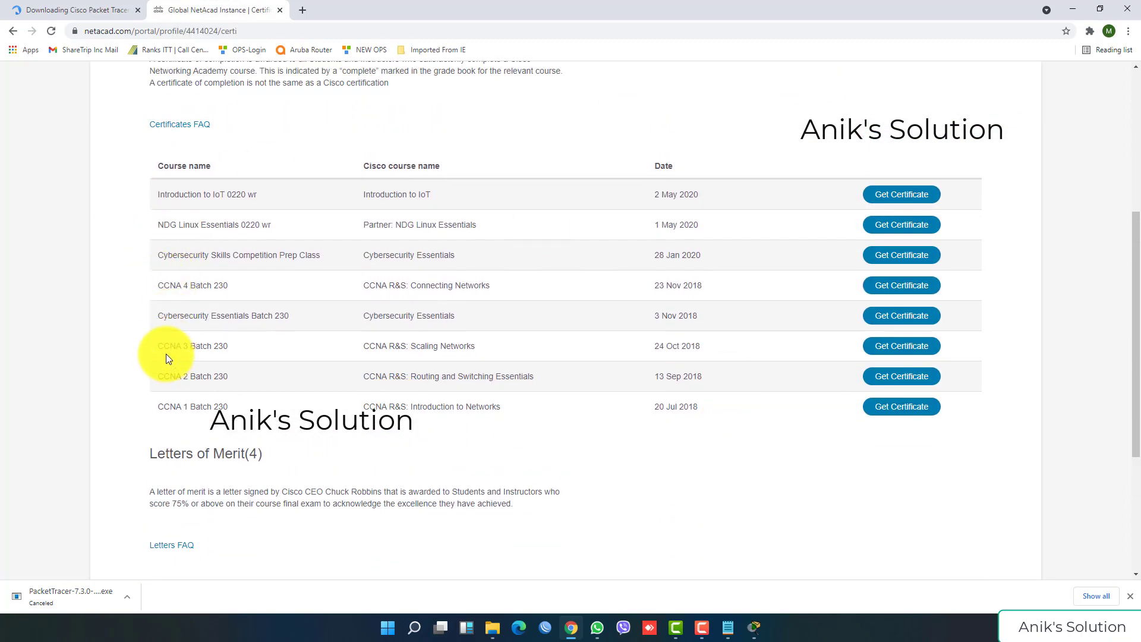
left_click_drag(164, 408, 223, 407)
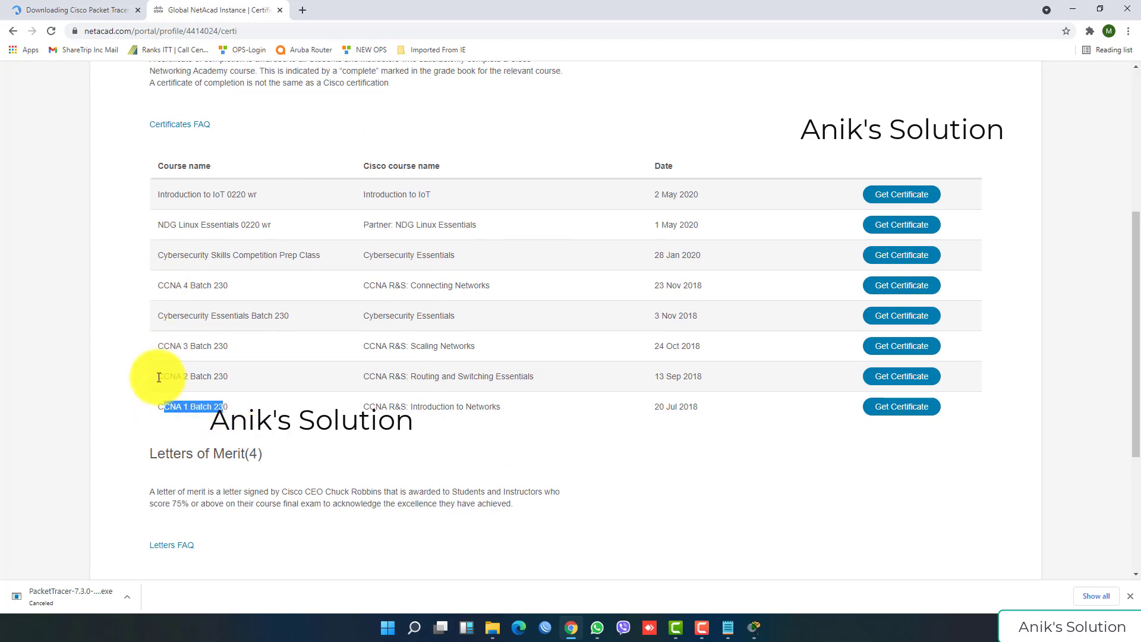
left_click_drag(159, 377, 191, 346)
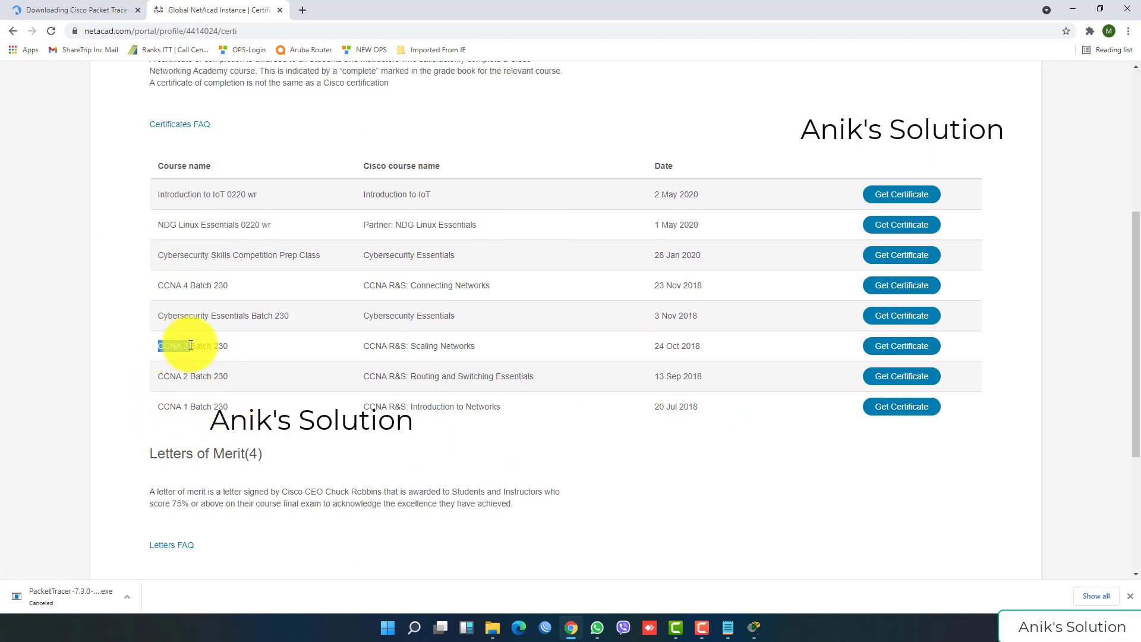
left_click_drag(158, 285, 227, 285)
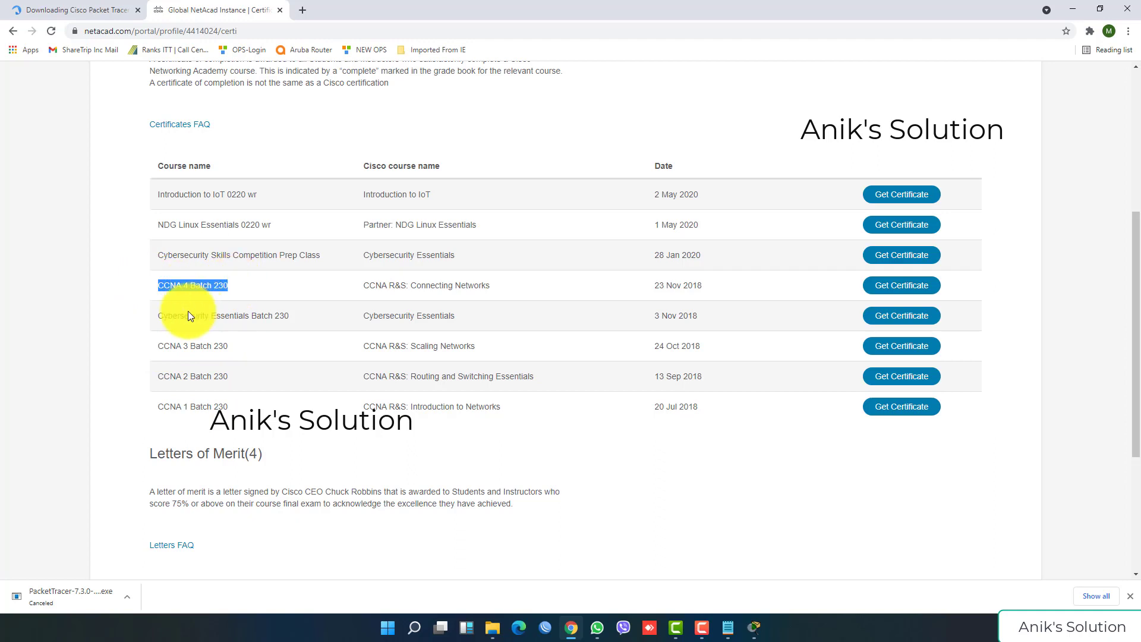
left_click_drag(164, 315, 290, 315)
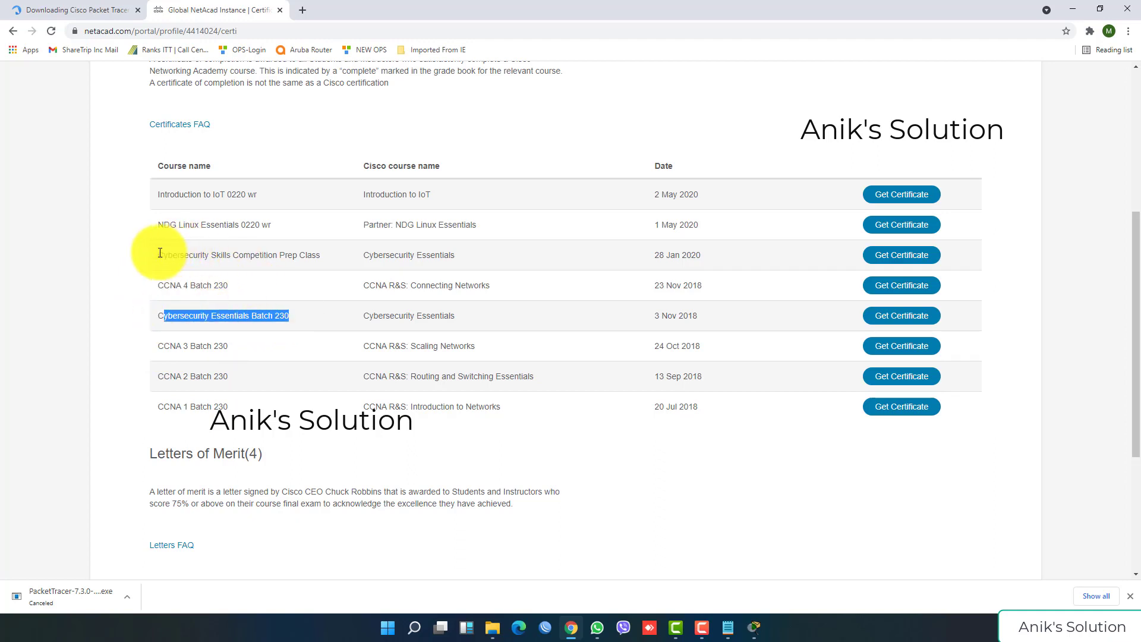
left_click_drag(160, 253, 321, 256)
left_click_drag(159, 225, 270, 227)
left_click_drag(158, 194, 259, 200)
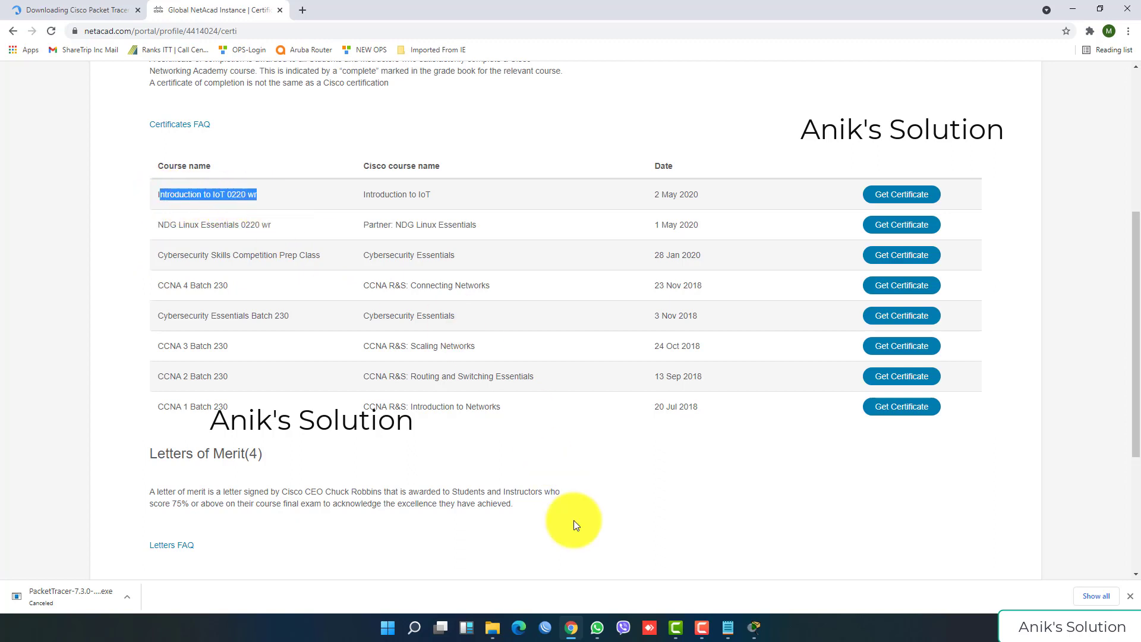
left_click(726, 627)
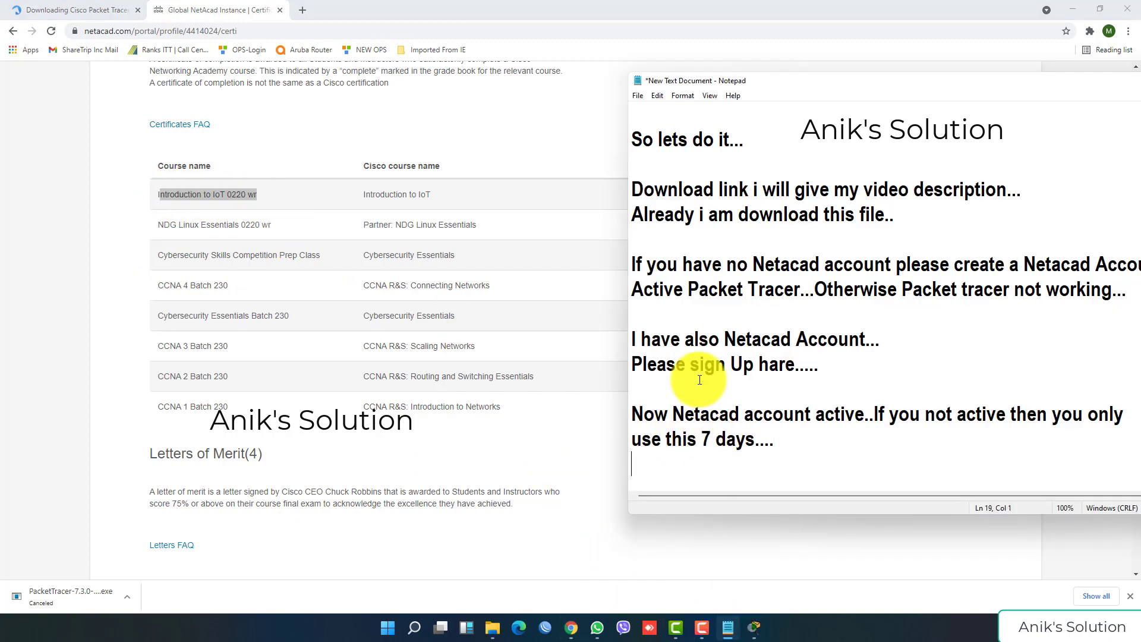
Step: Add the lines 'My all courses and all certificates....' and 'Thanks For watching this video....' to the notes
key("Return")
type("M")
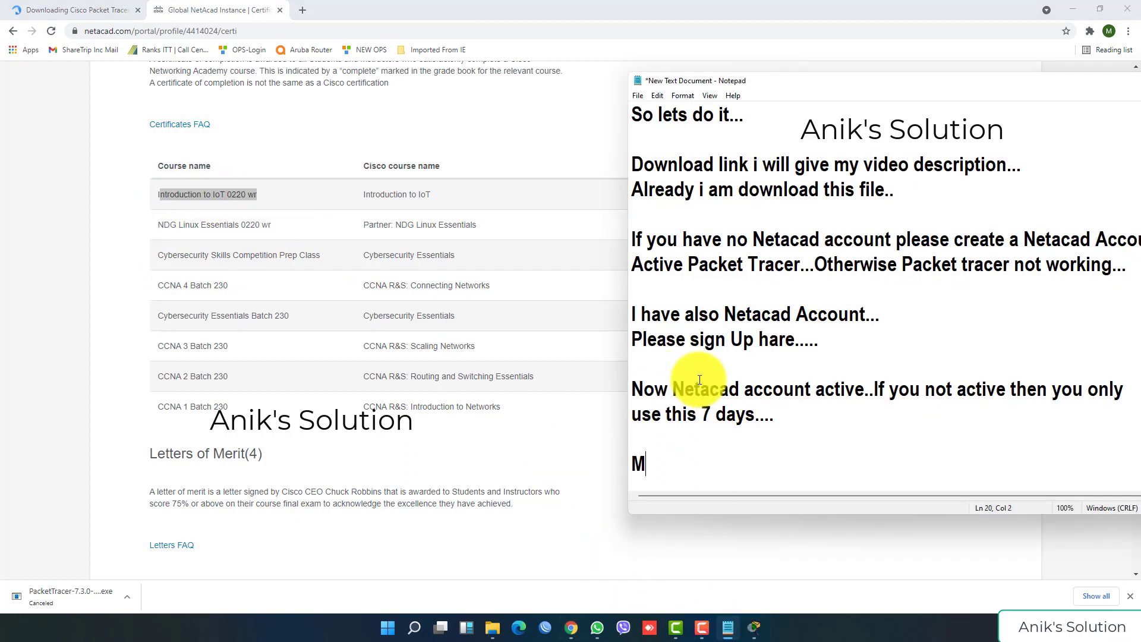
type("y all cou")
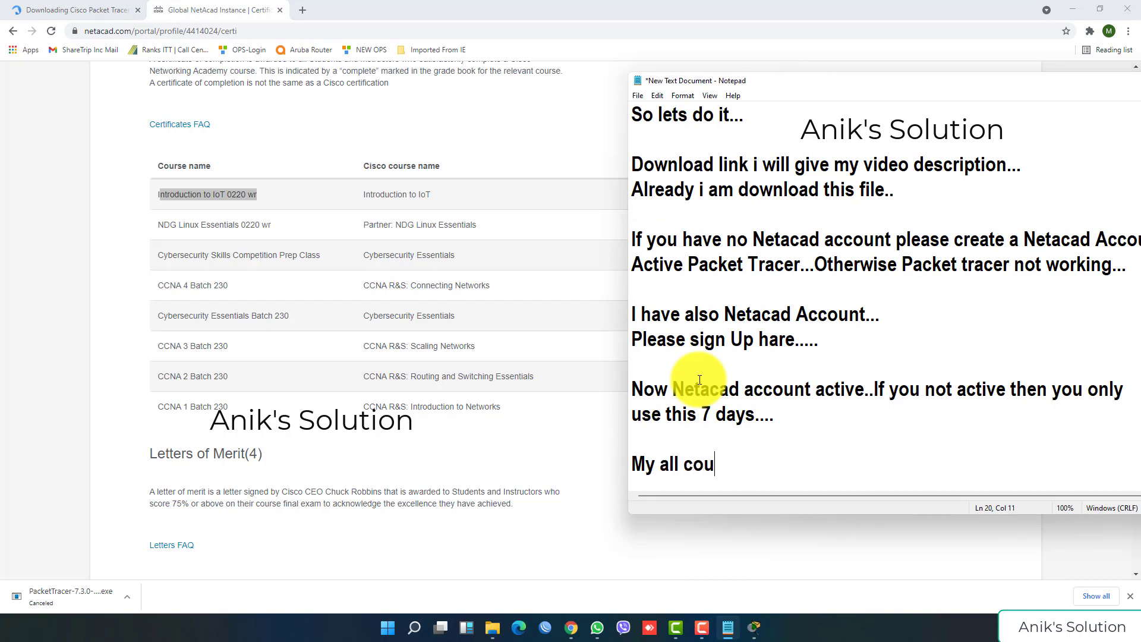
type("rses and all c")
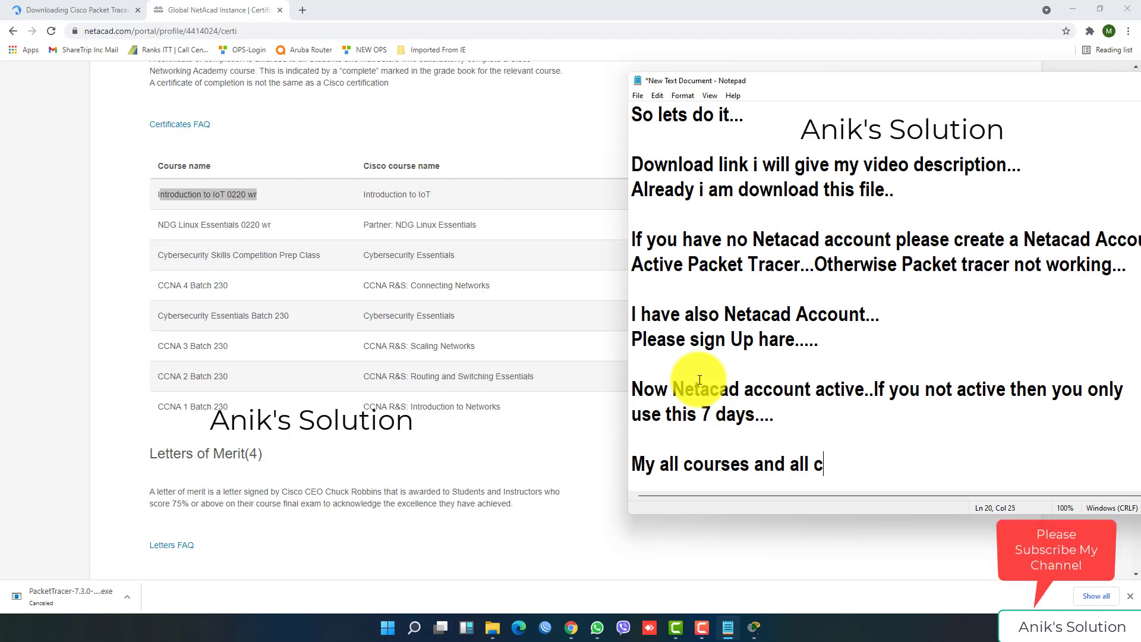
type("ertificates")
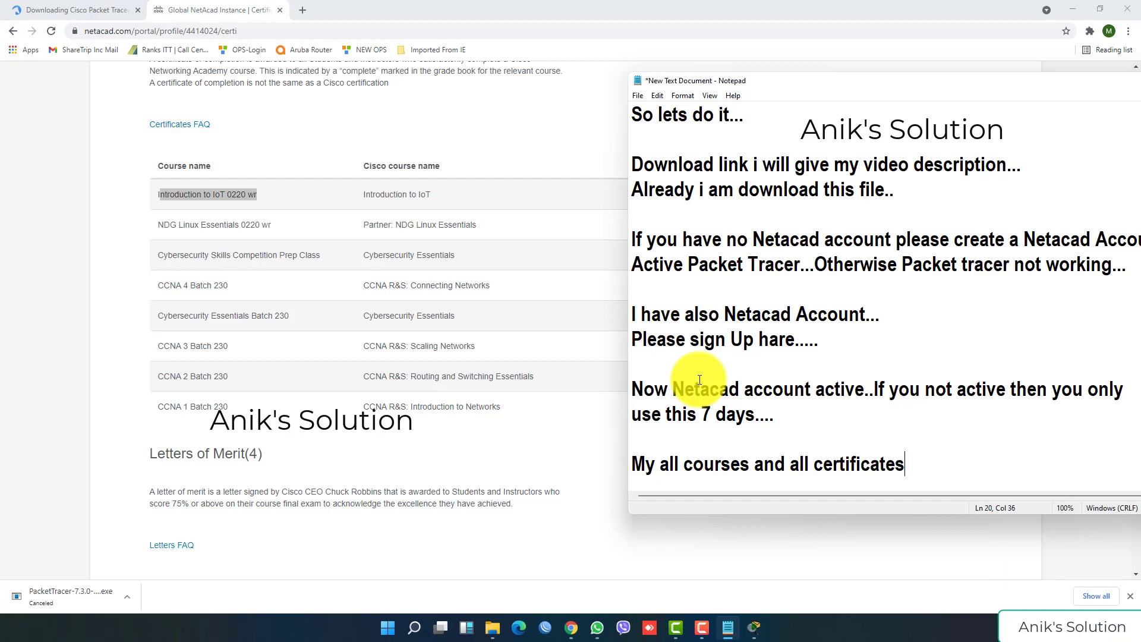
type("....")
key("Return")
key("Return")
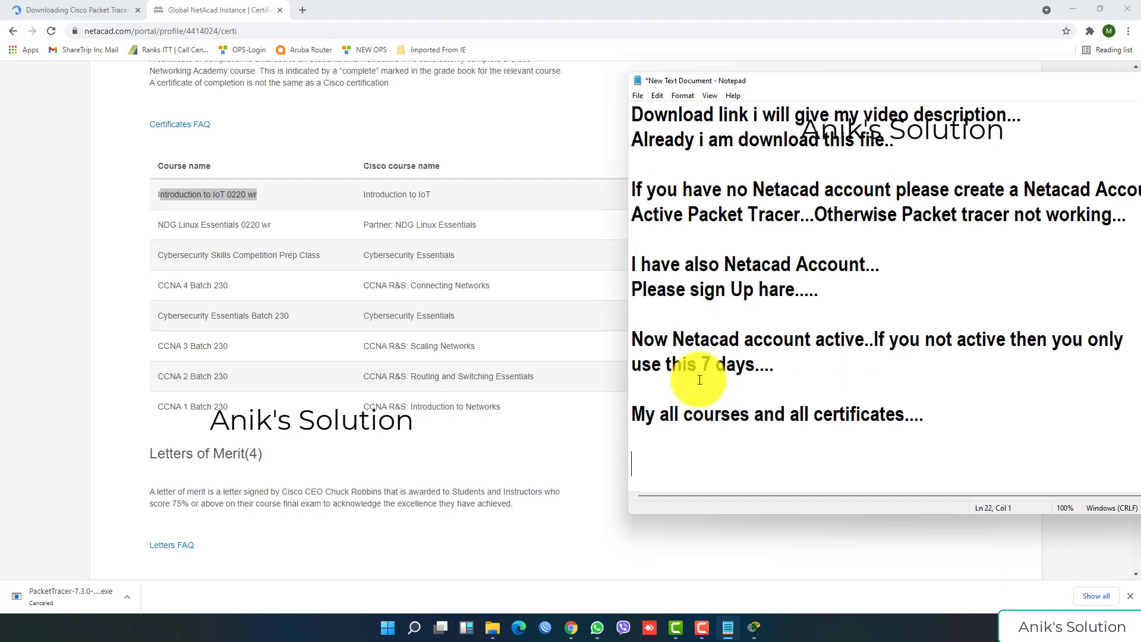
type("Thanks For wa")
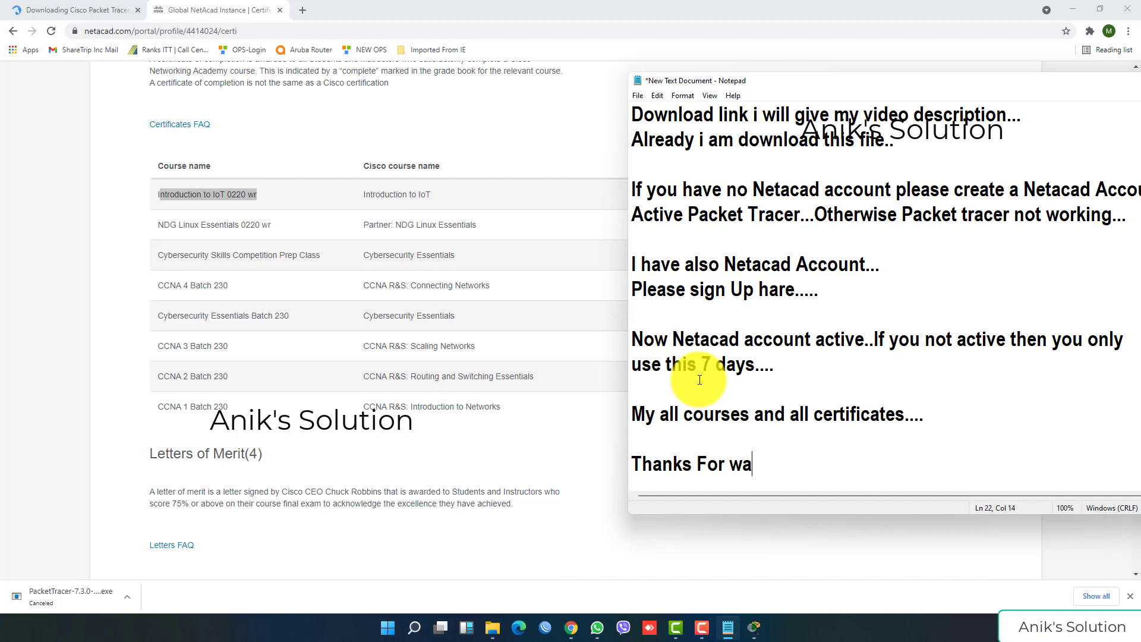
type("tching t")
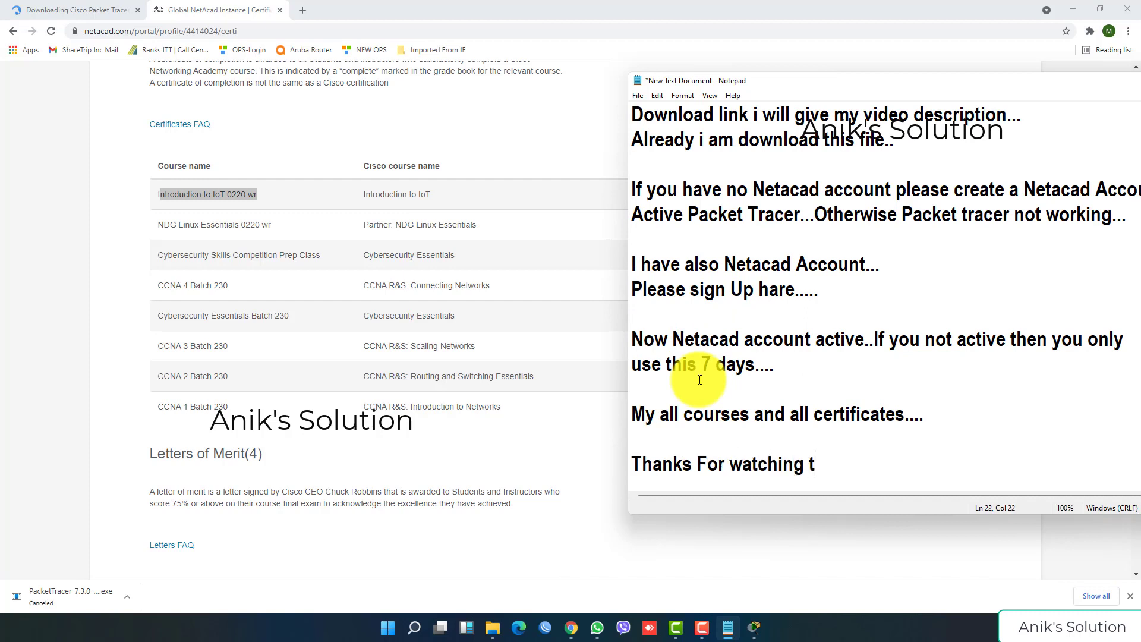
type("his video")
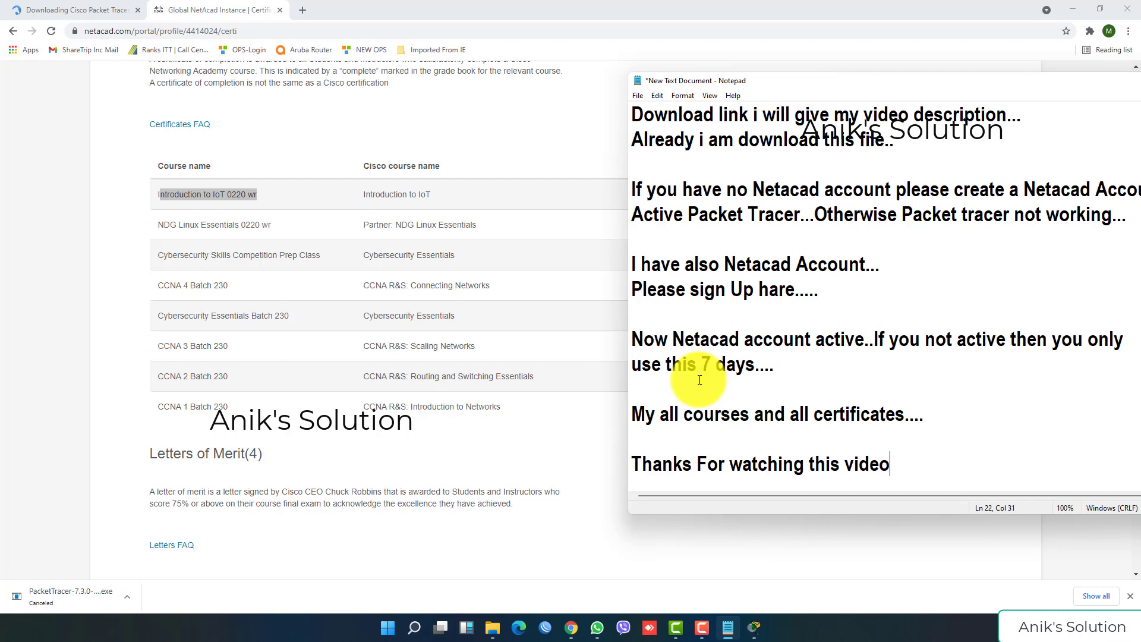
type("....")
key("Return")
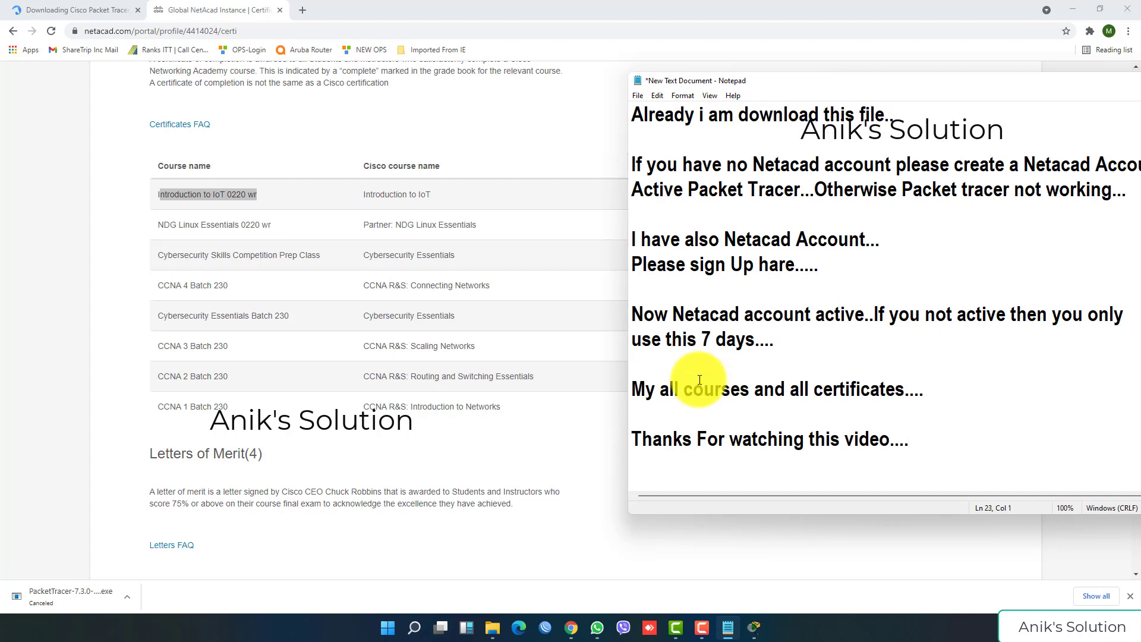